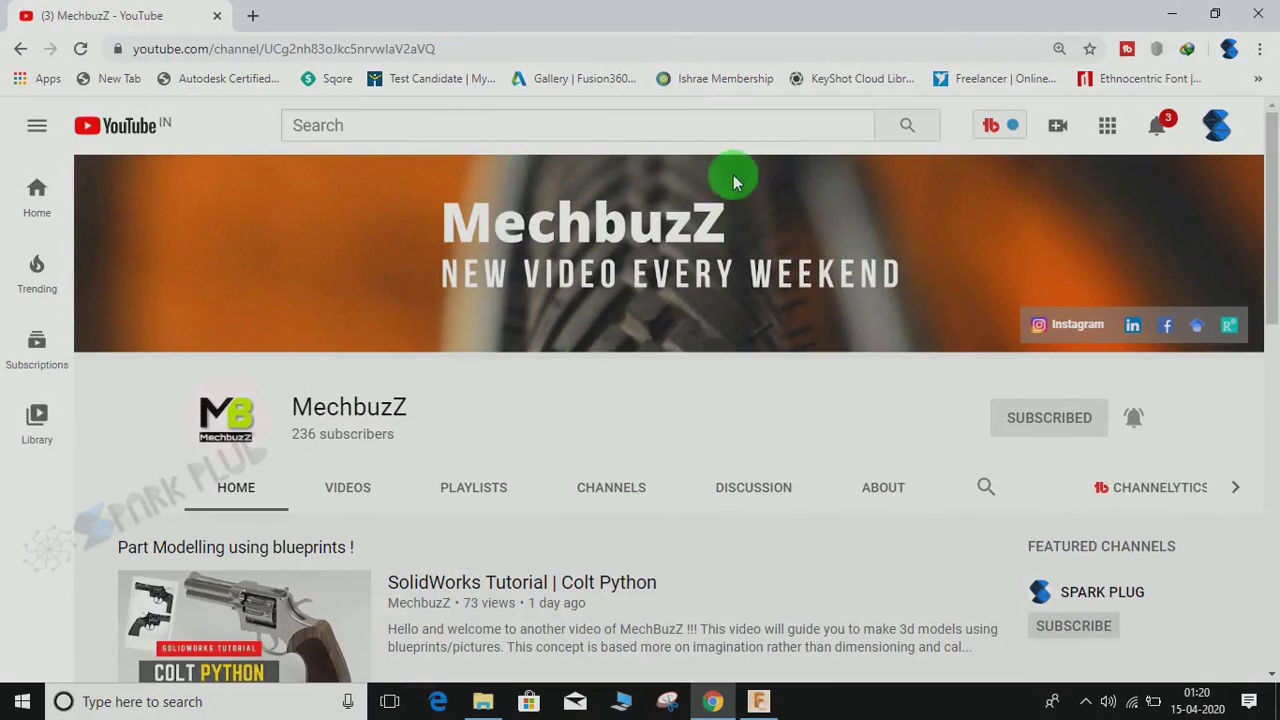
scroll(623, 486, down, 2)
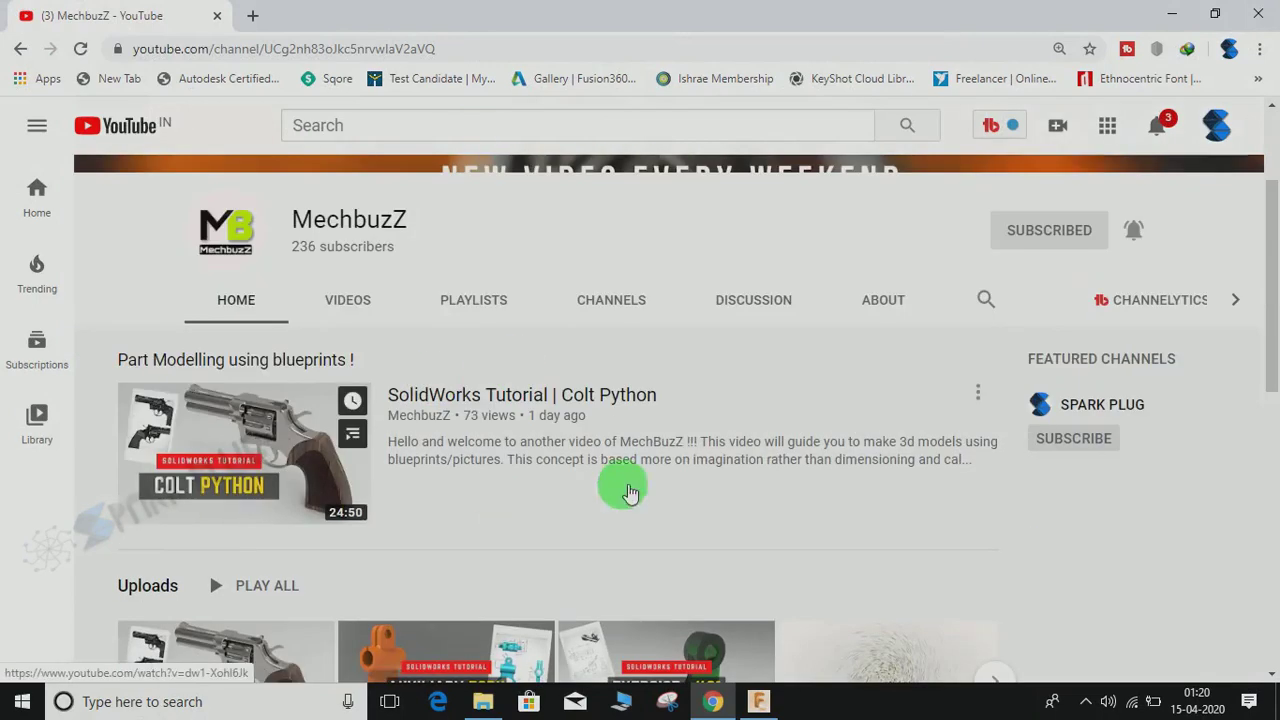
scroll(556, 457, up, 1)
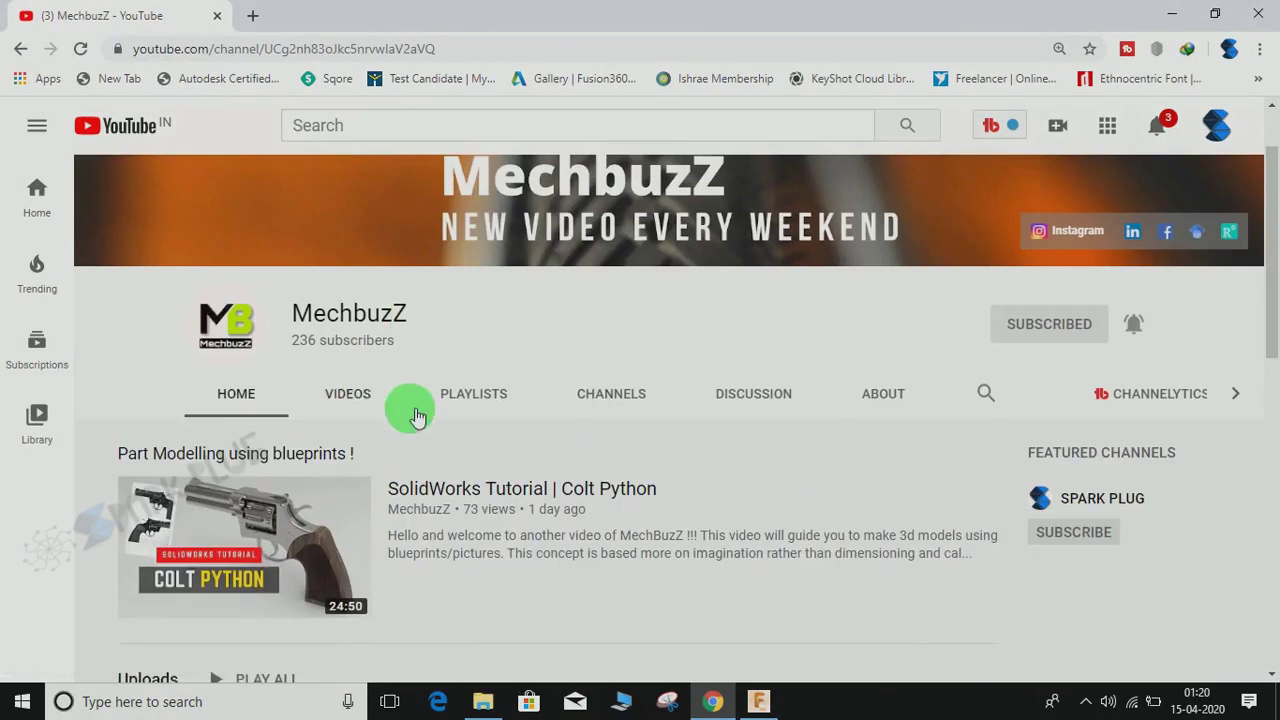
scroll(443, 376, up, 1)
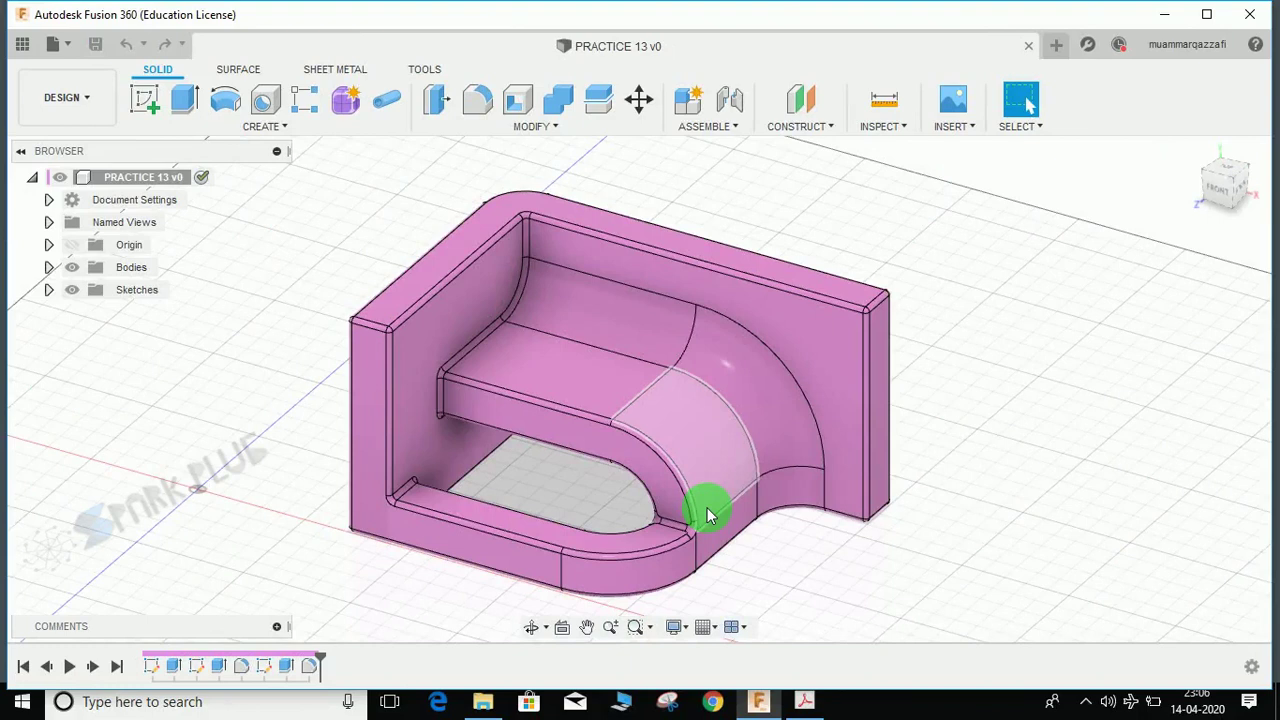
Examine the finished bracket model, check the dimensioned views in PRACTICE 13.pdf in Acrobat, and return to Fusion 360.
mouse_move(727, 425)
middle_down()
mouse_move(786, 394)
mouse_move(794, 417)
mouse_move(757, 437)
mouse_move(749, 417)
middle_up()
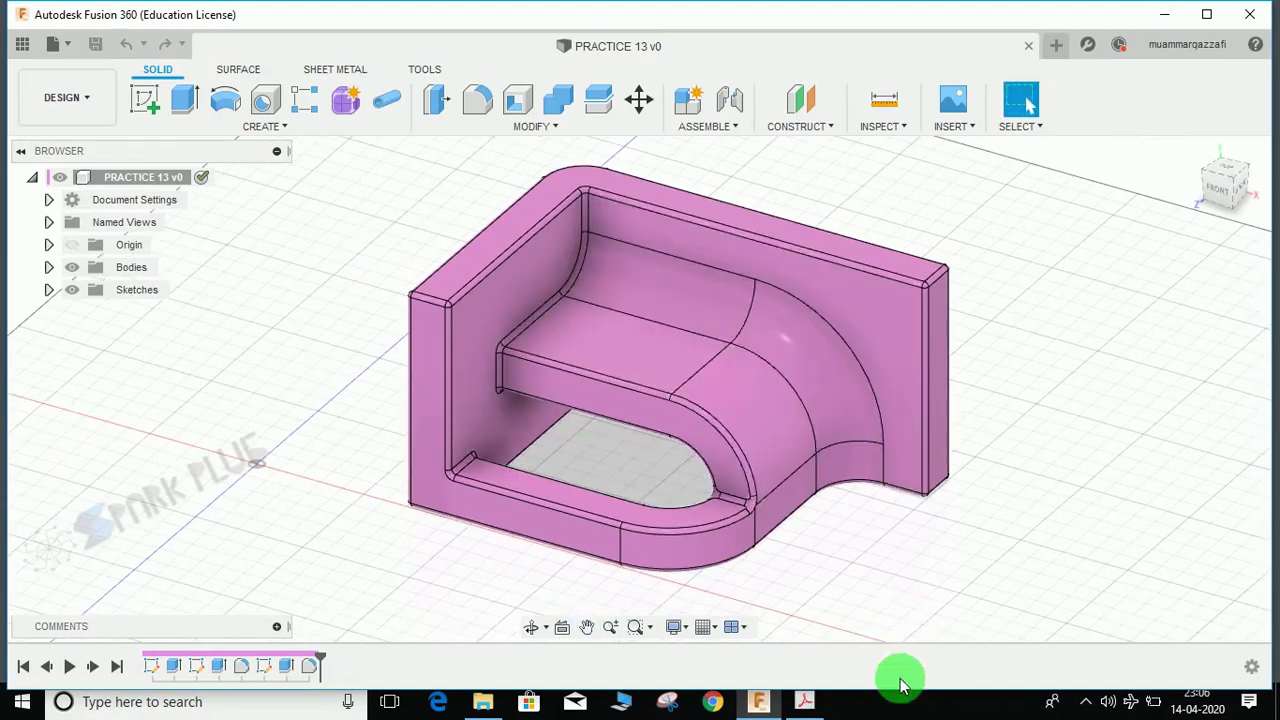
click(805, 703)
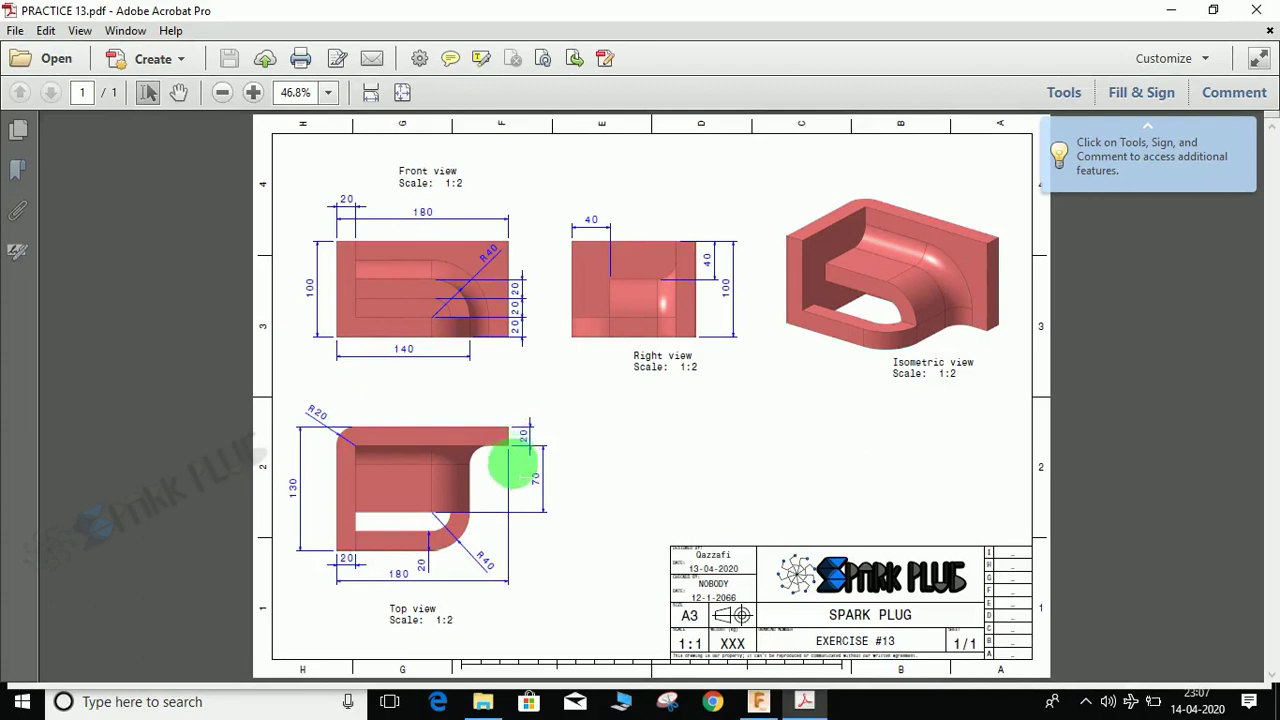
click(760, 704)
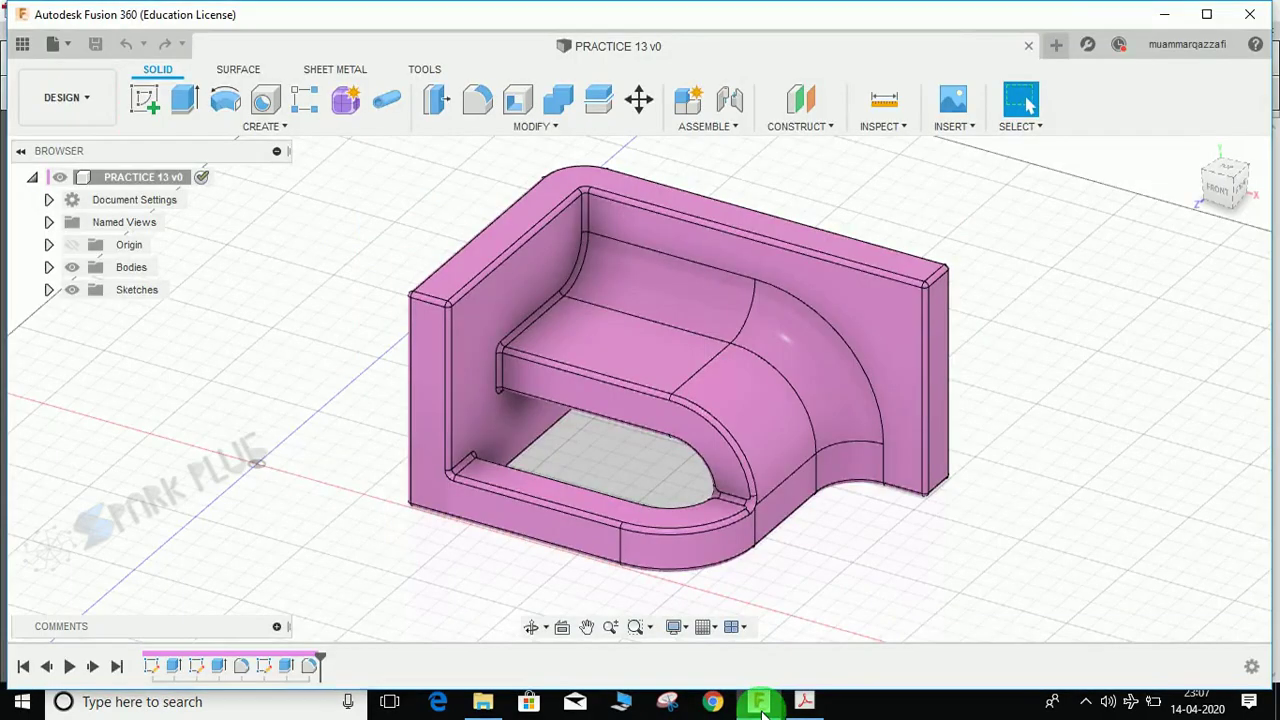
Create a new design and start a sketch on the horizontal origin plane.
click(1057, 45)
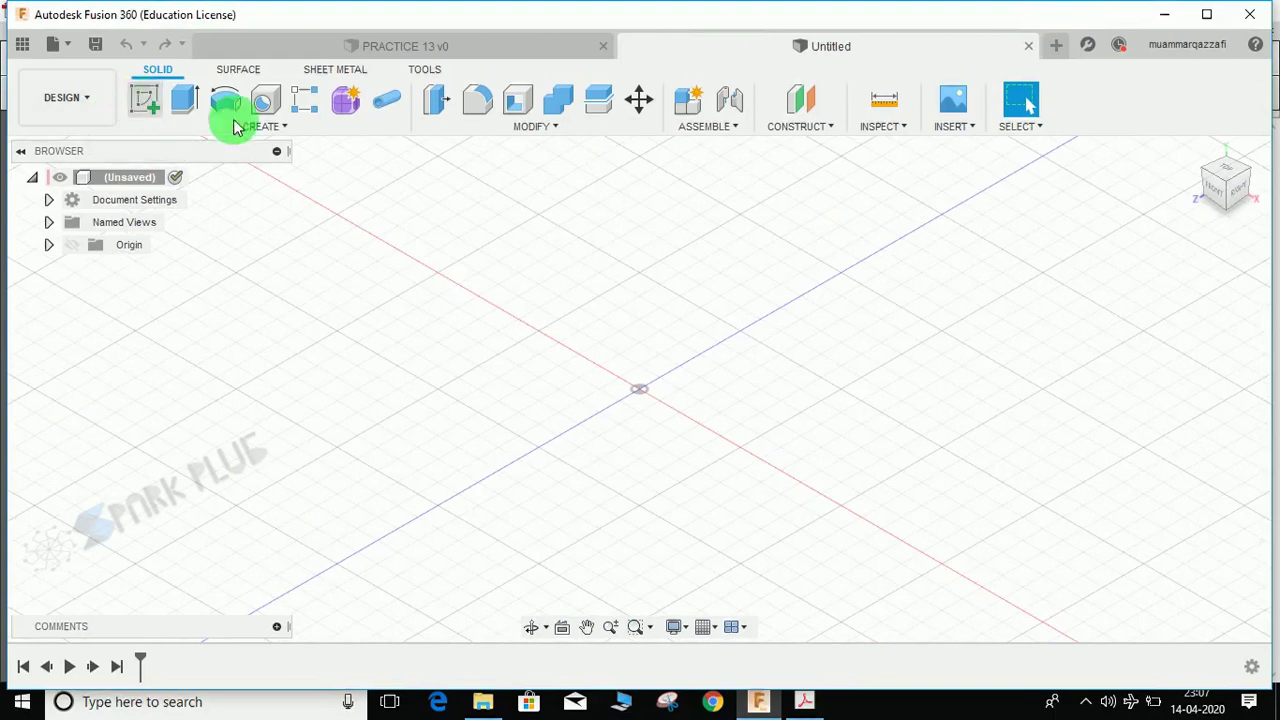
click(144, 97)
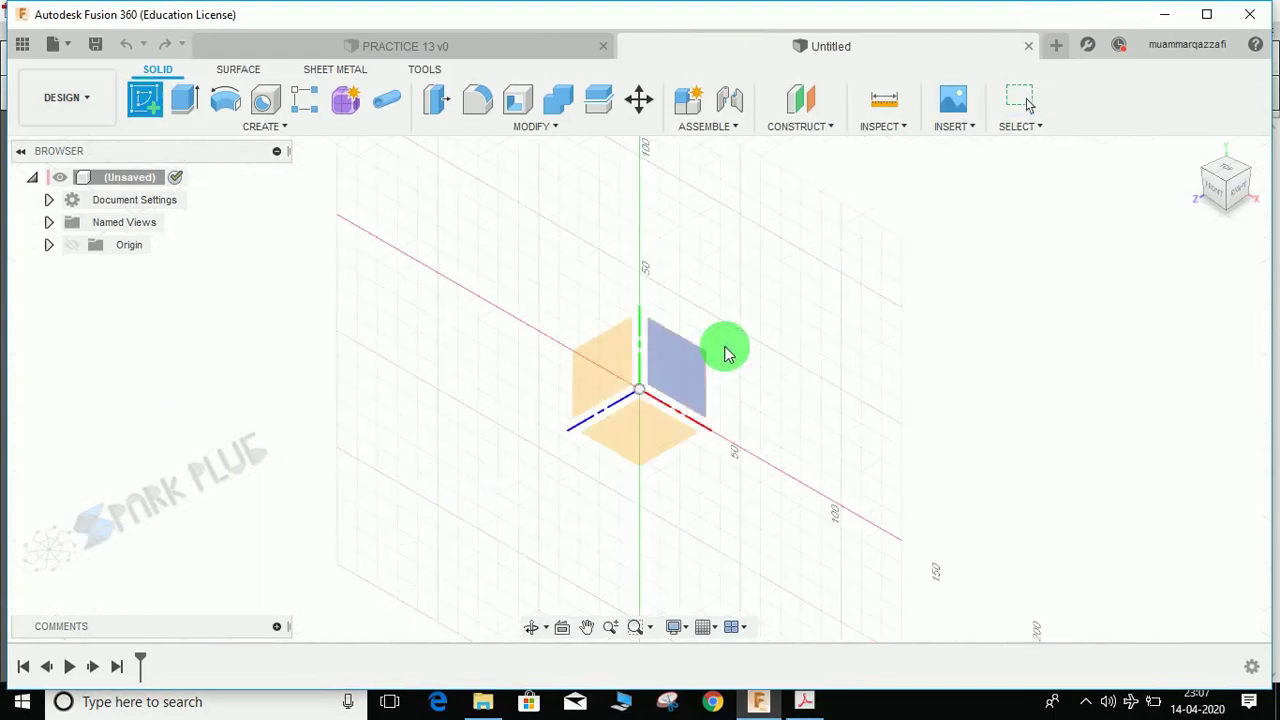
click(622, 430)
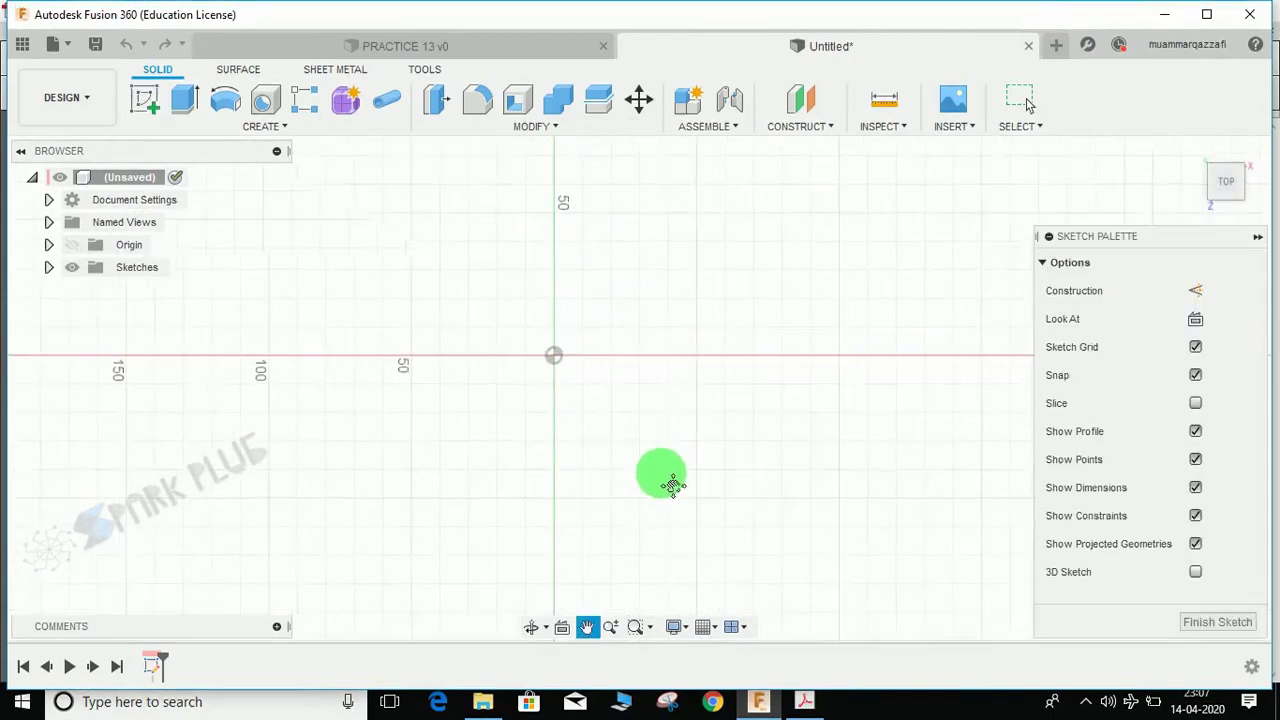
Sketch a closed L-shaped profile about 135 mm wide and 135 mm tall, with a 20 mm vertical arm and a 30 mm horizontal arm.
key(l)
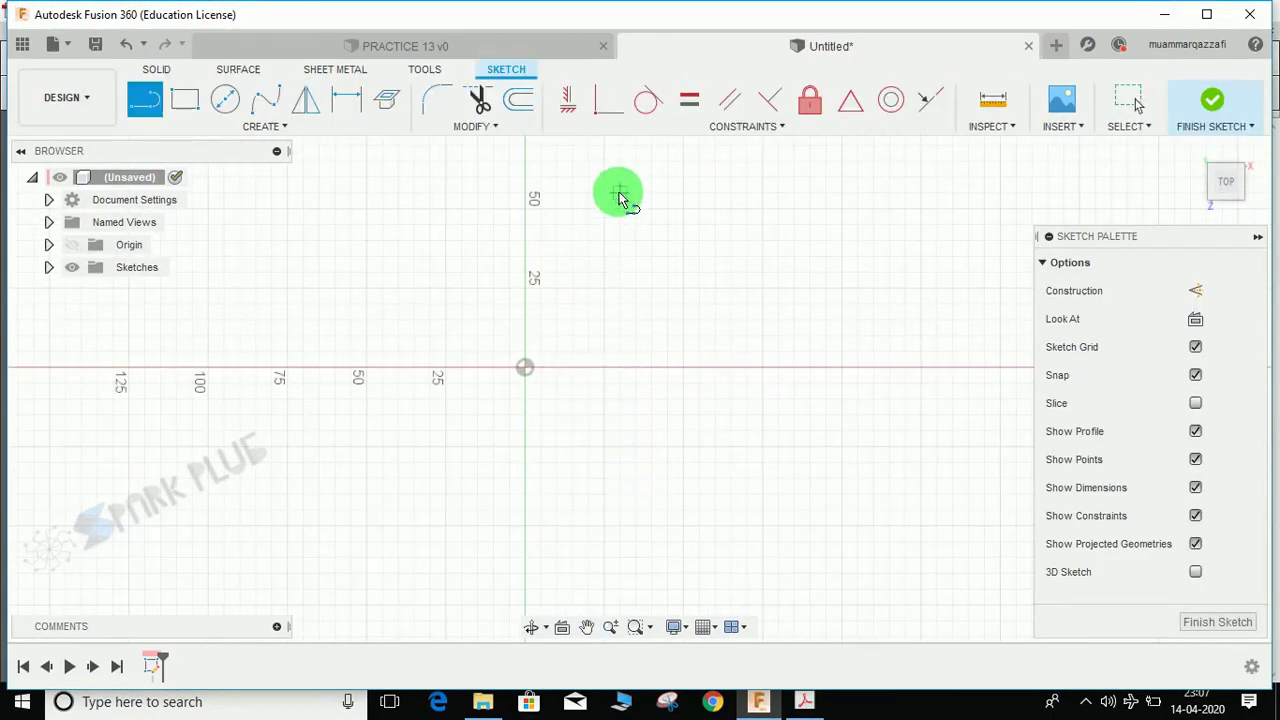
click(620, 193)
click(621, 560)
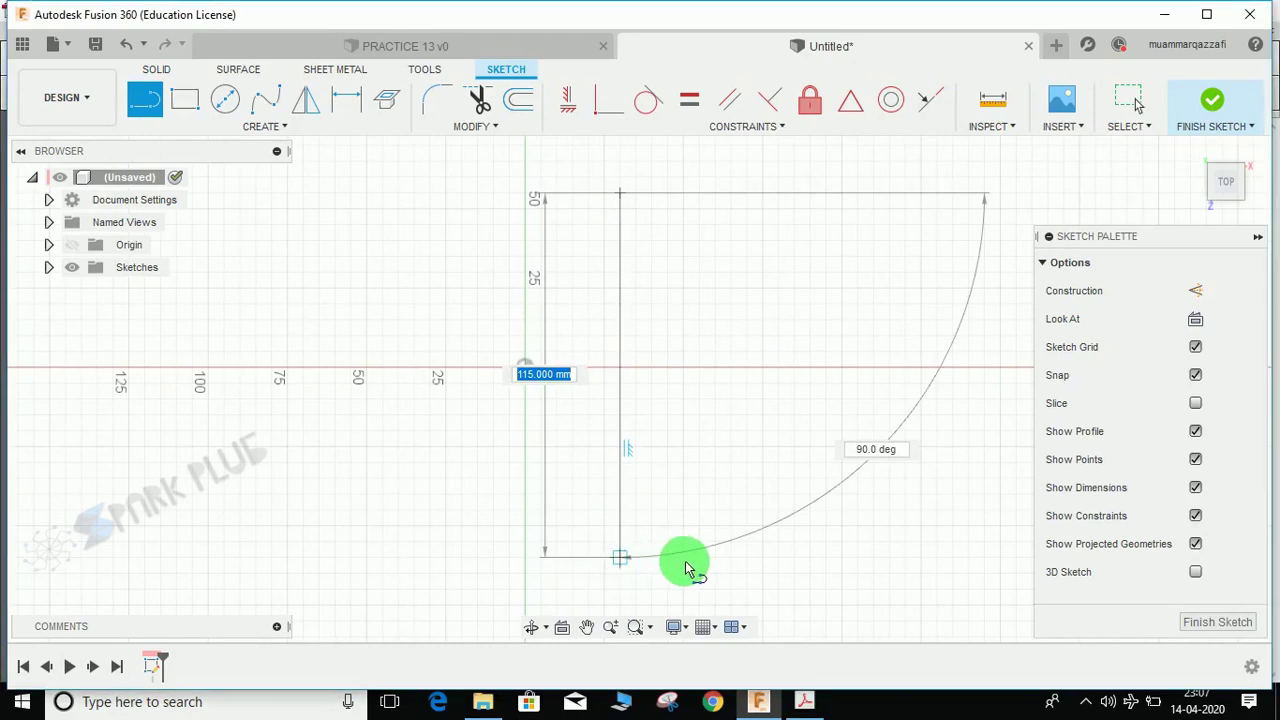
click(688, 564)
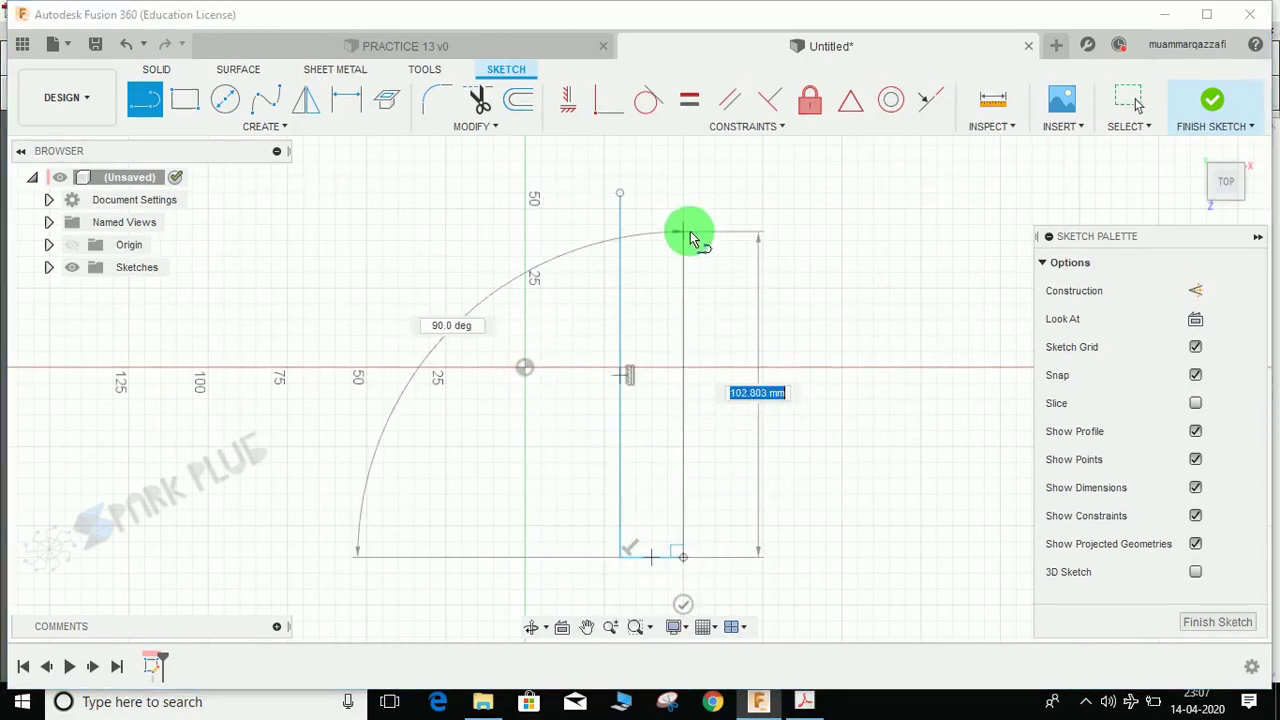
click(686, 229)
middle_drag(855, 230, 531, 322)
click(723, 316)
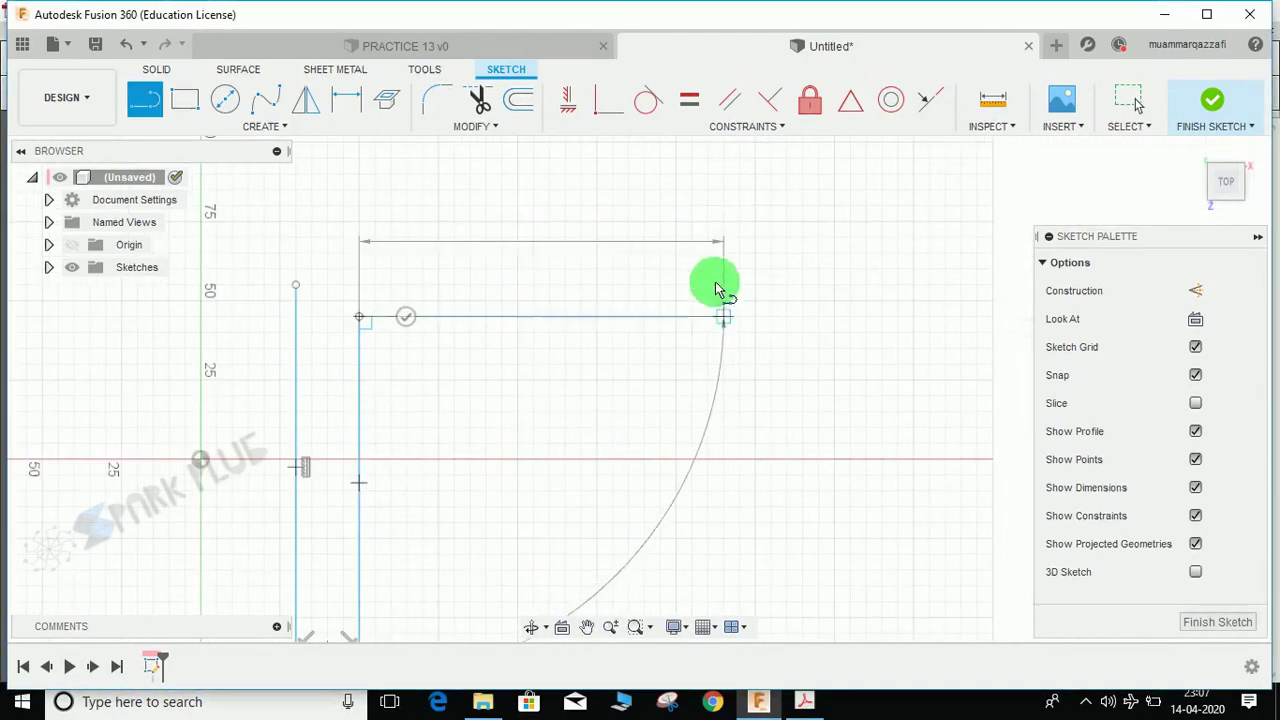
click(725, 229)
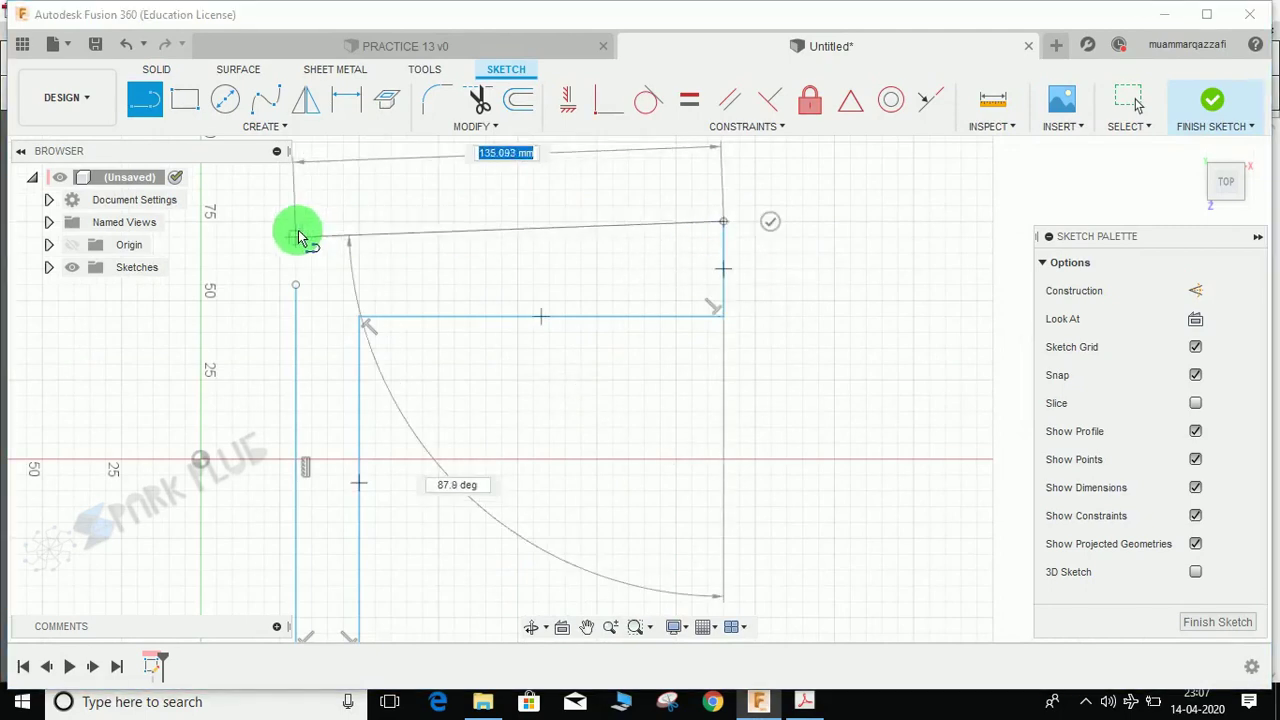
click(297, 224)
click(297, 285)
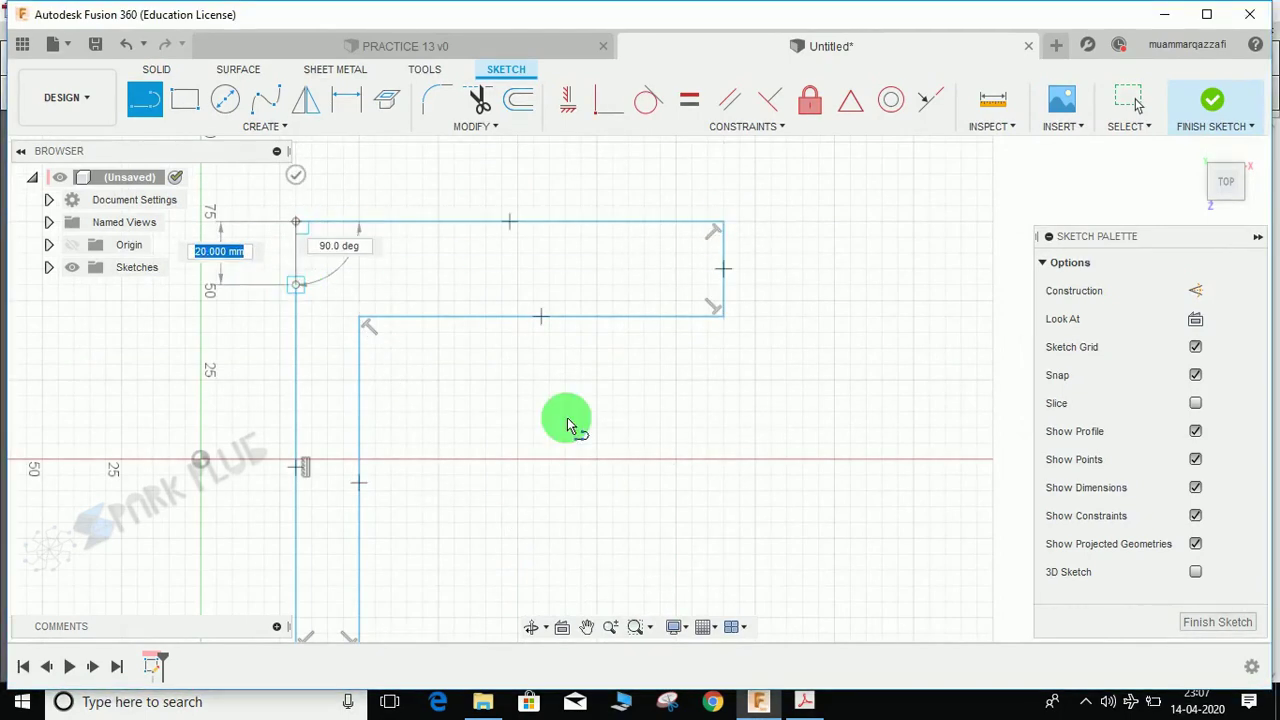
scroll(570, 425, down, 2)
key(Escape)
Dimension the thickness of both arms of the L-shaped profile as 20 mm.
key(d)
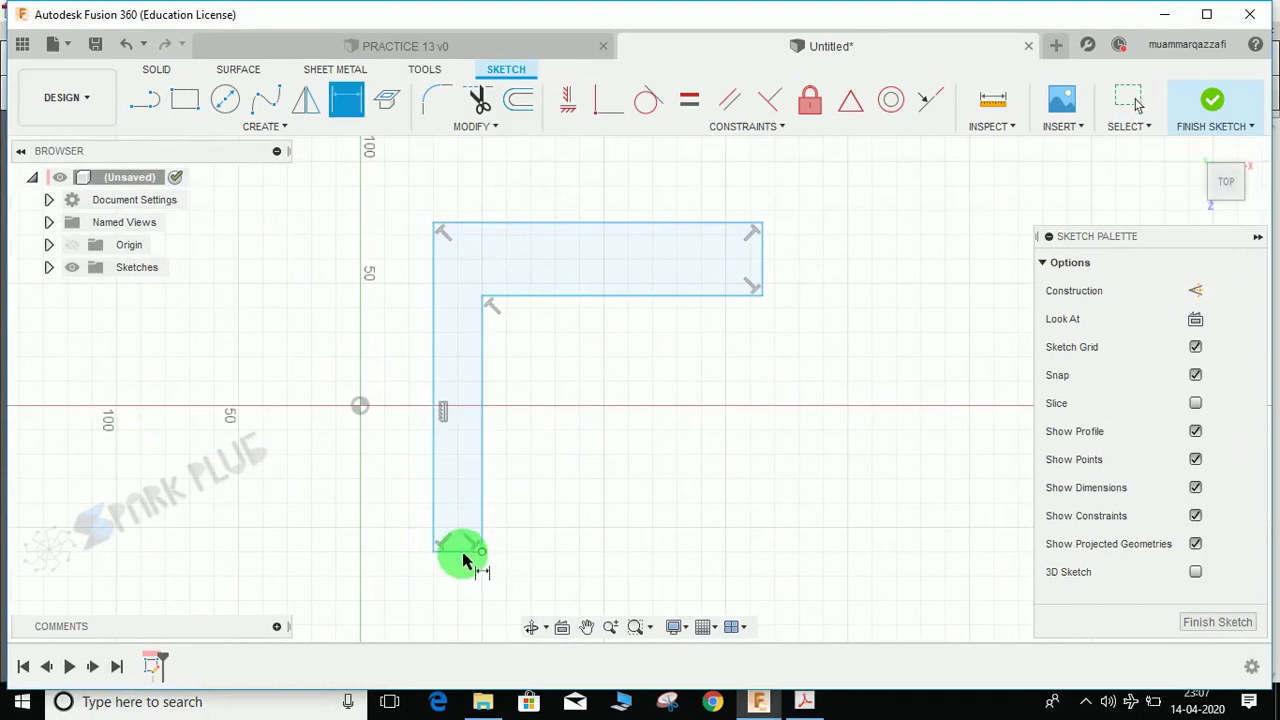
click(527, 588)
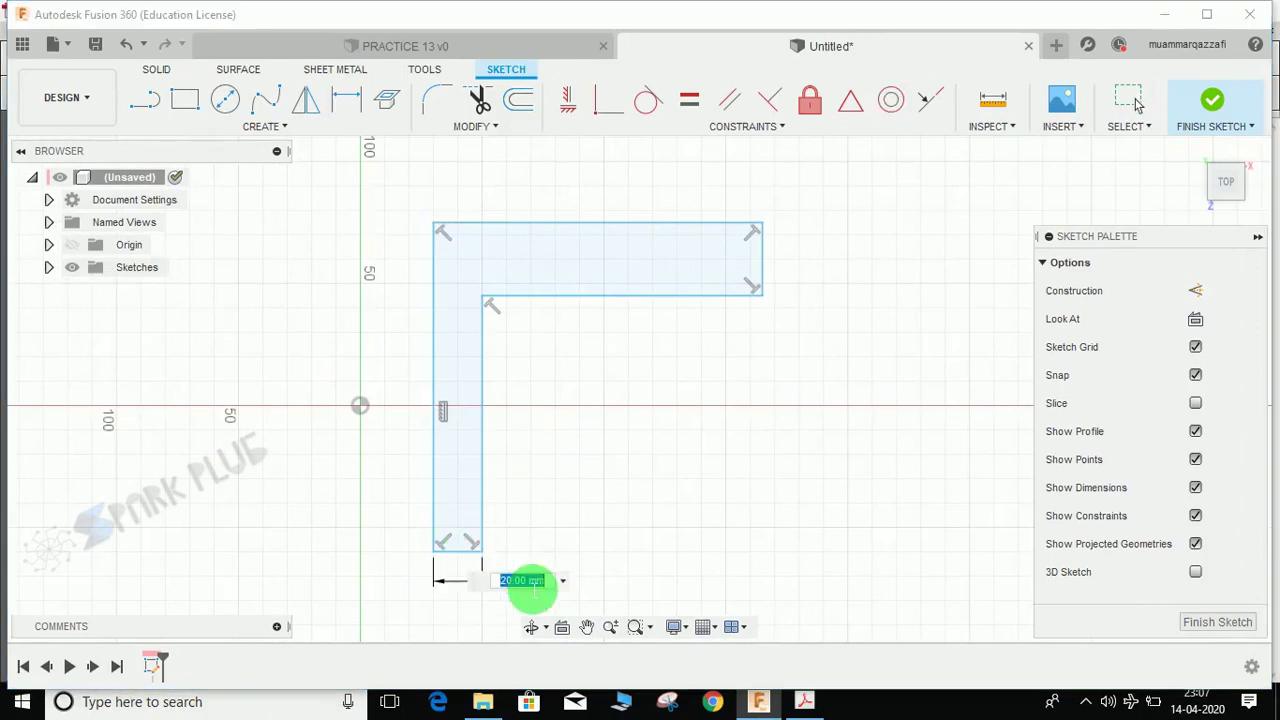
key(Return)
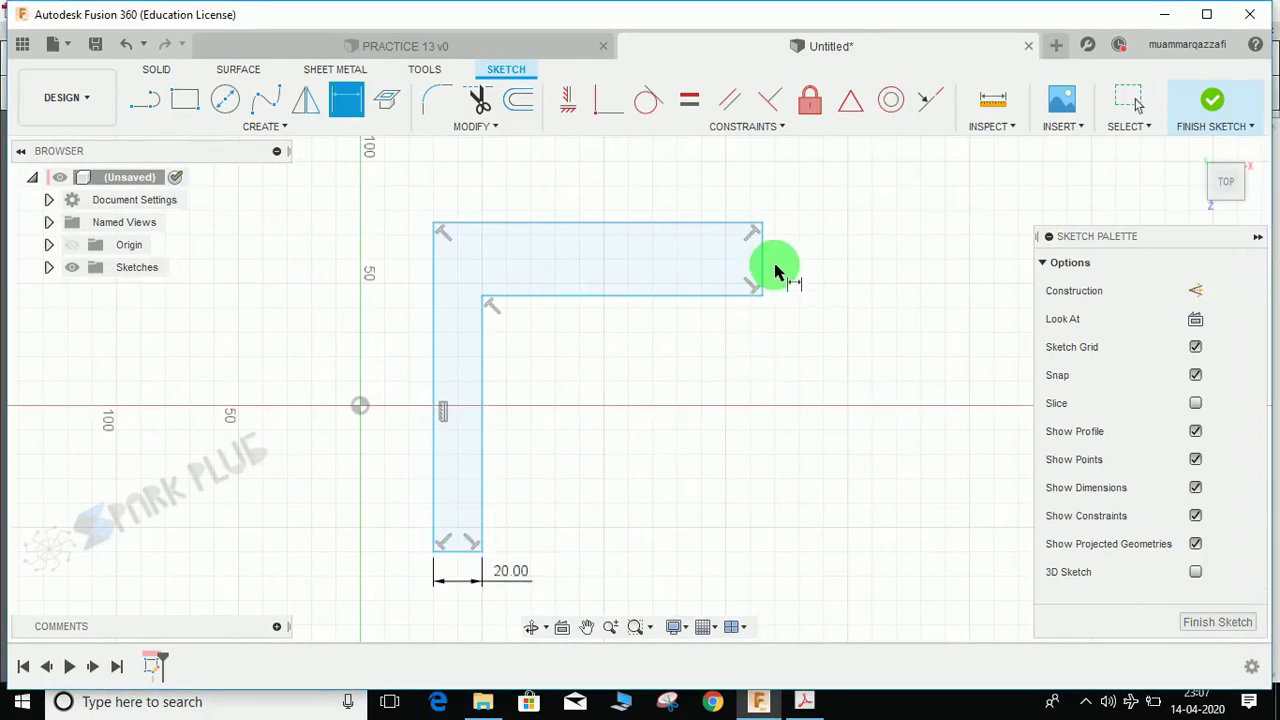
click(762, 268)
click(860, 268)
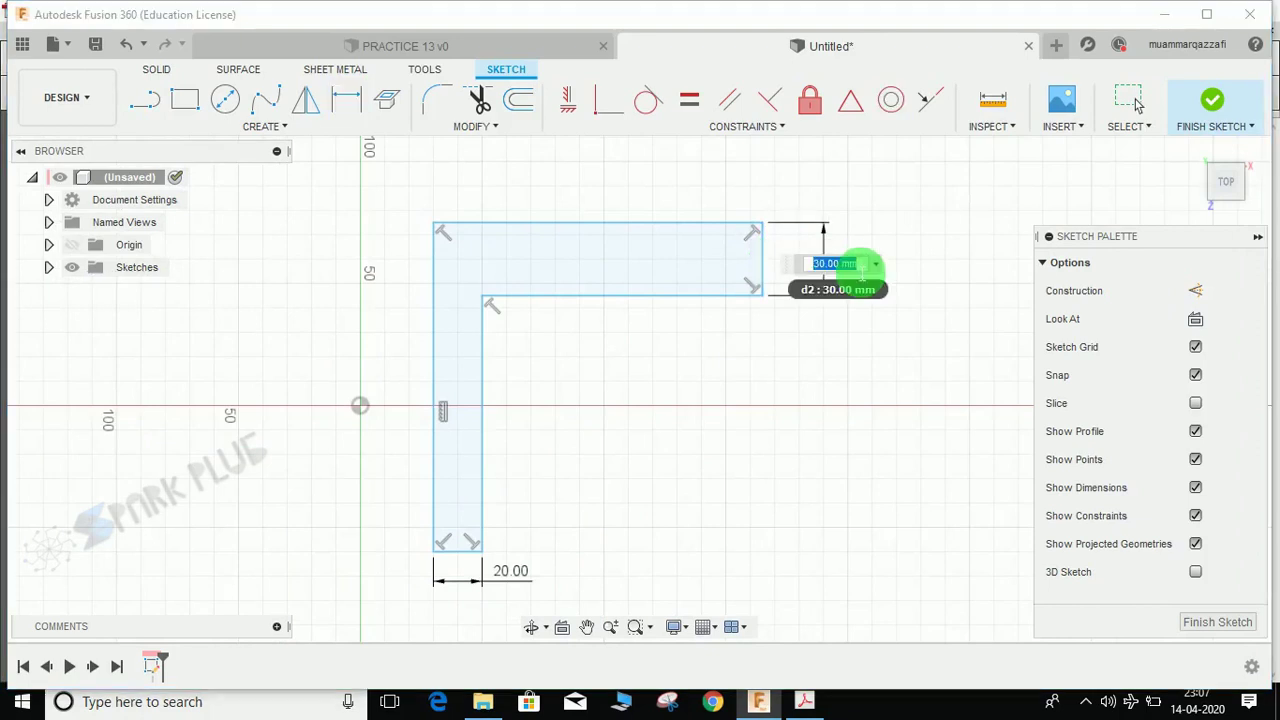
key(Return)
Check the top view in the PDF drawing, then dimension the overall height of the L-shaped profile in Fusion 360 as 130 mm.
scroll(718, 318, up, 1)
middle_drag(718, 318, 687, 301)
click(804, 701)
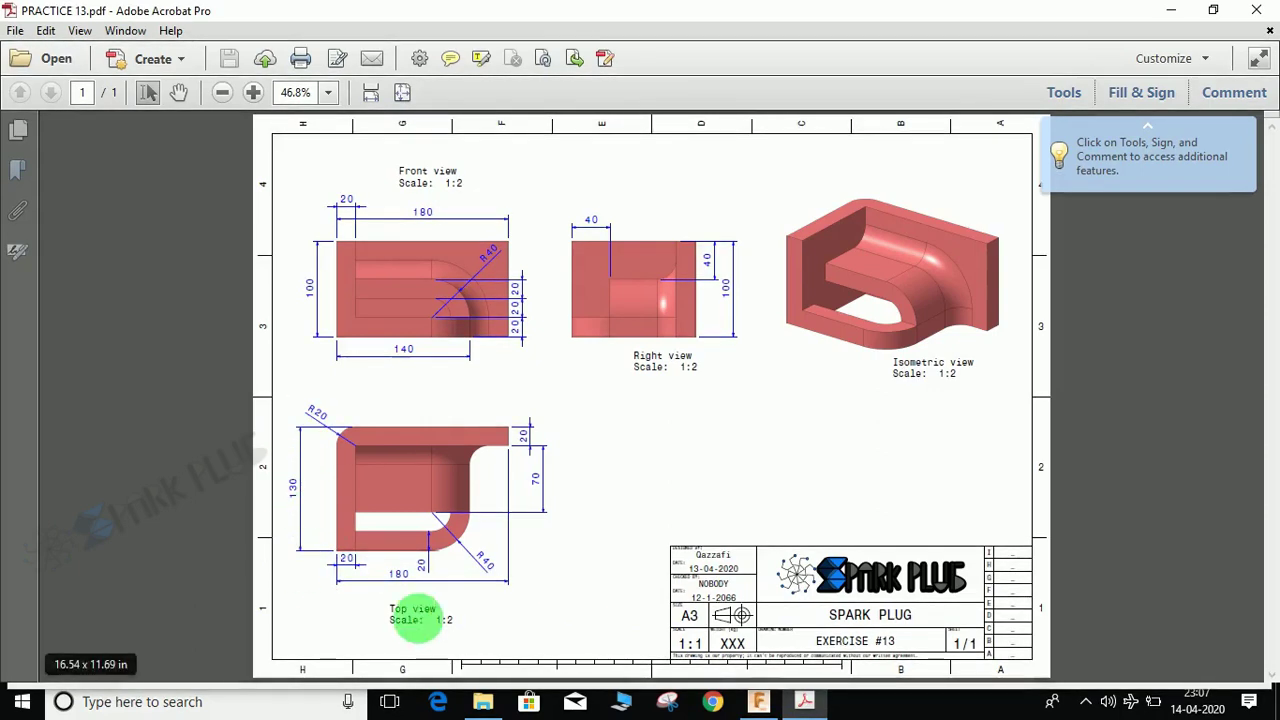
click(1170, 12)
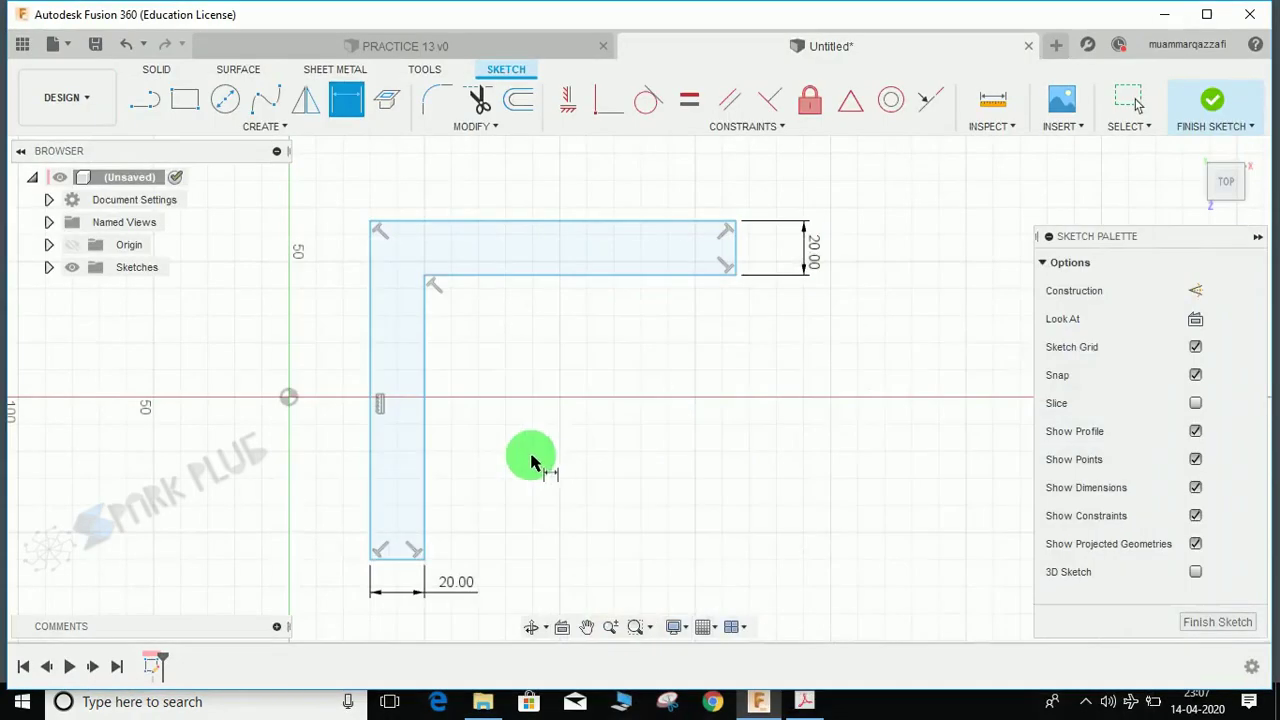
click(347, 391)
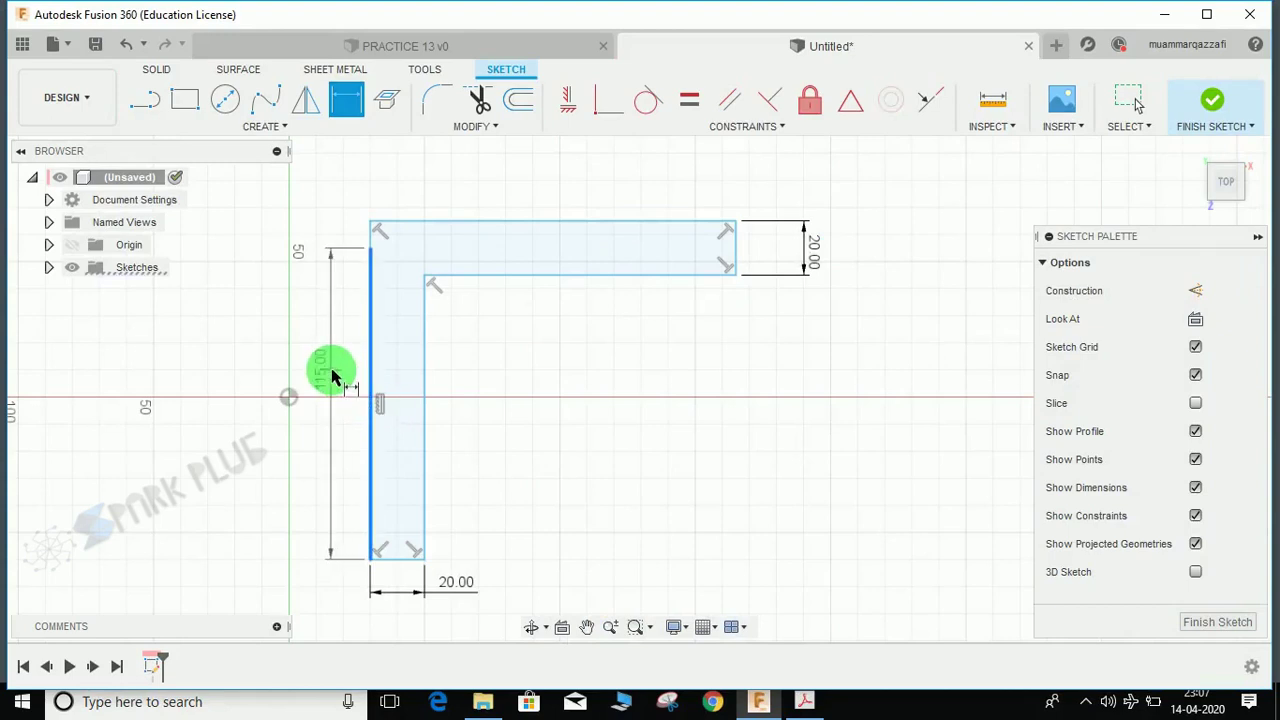
key(Escape)
key(d)
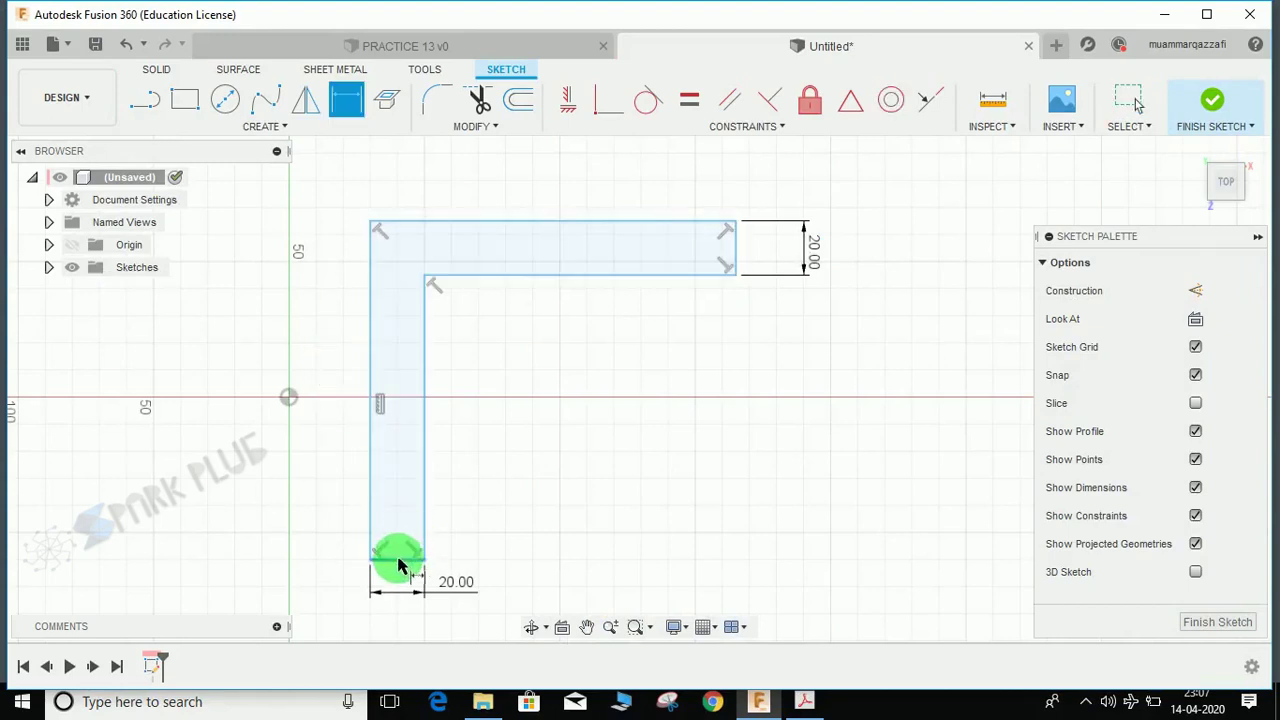
click(398, 560)
click(408, 226)
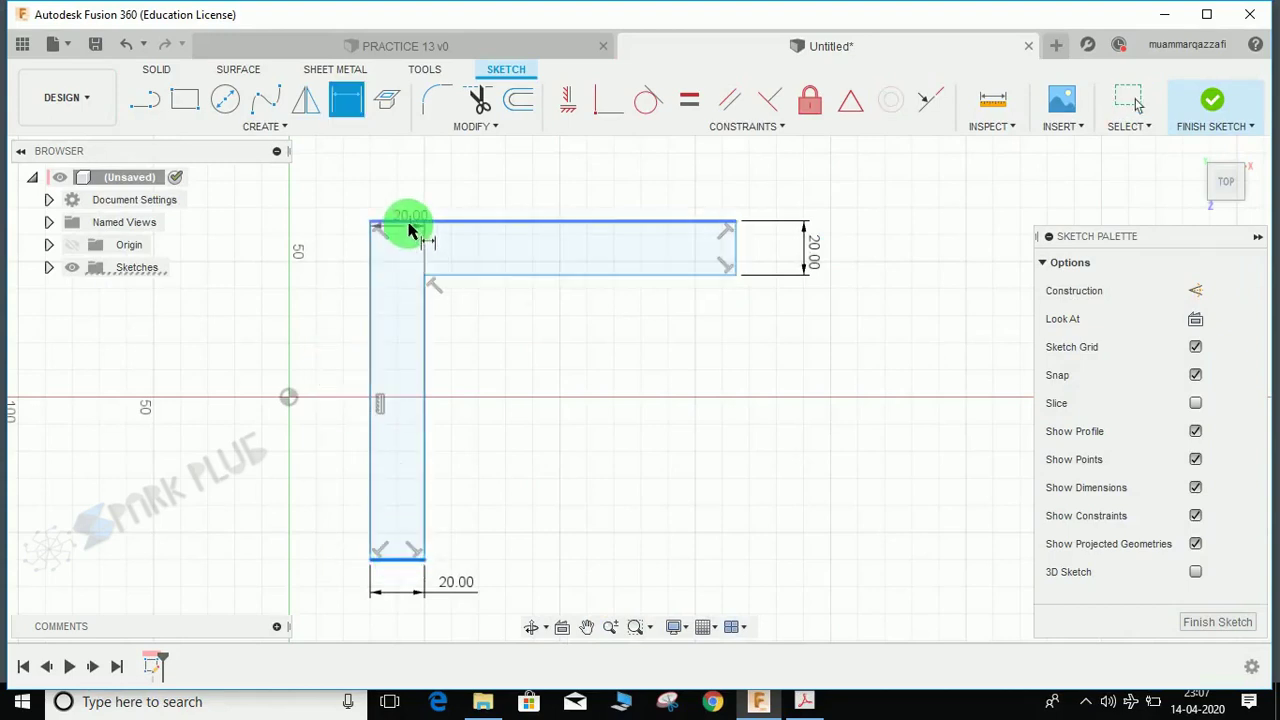
click(348, 358)
text(130)
key(Return)
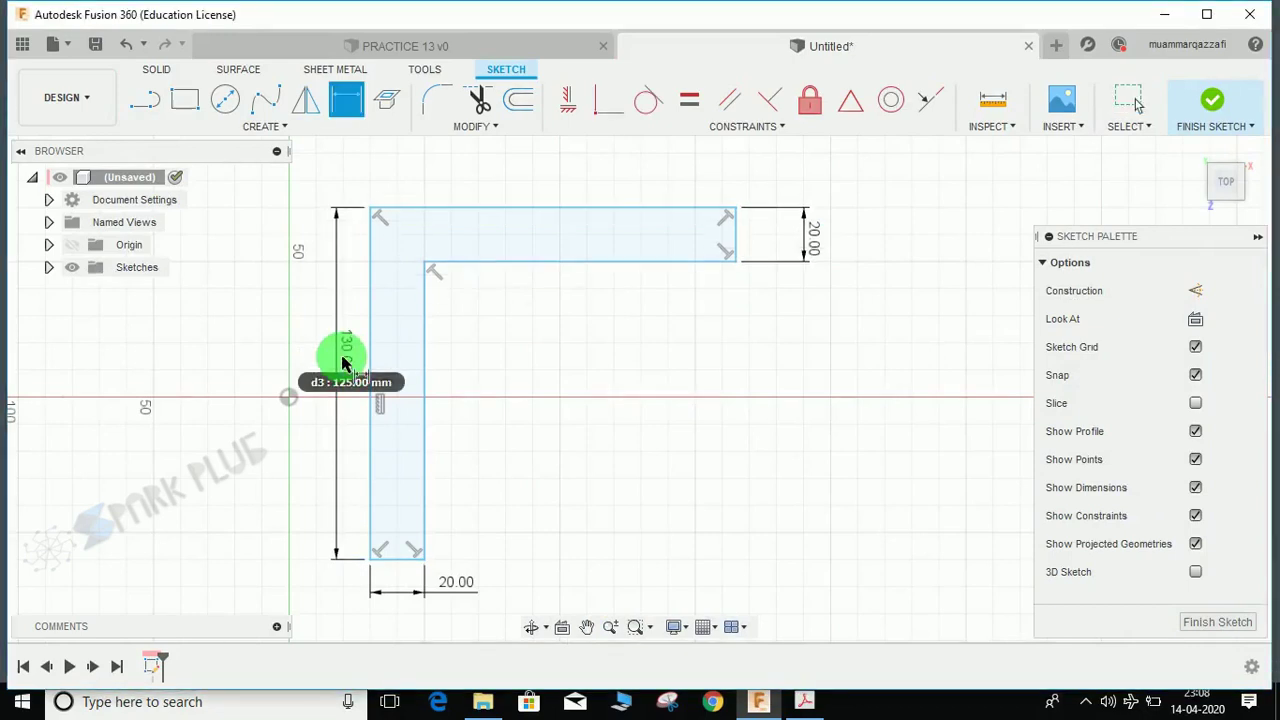
Dimension the overall width of the L-shaped profile as 180 mm.
click(376, 246)
click(741, 238)
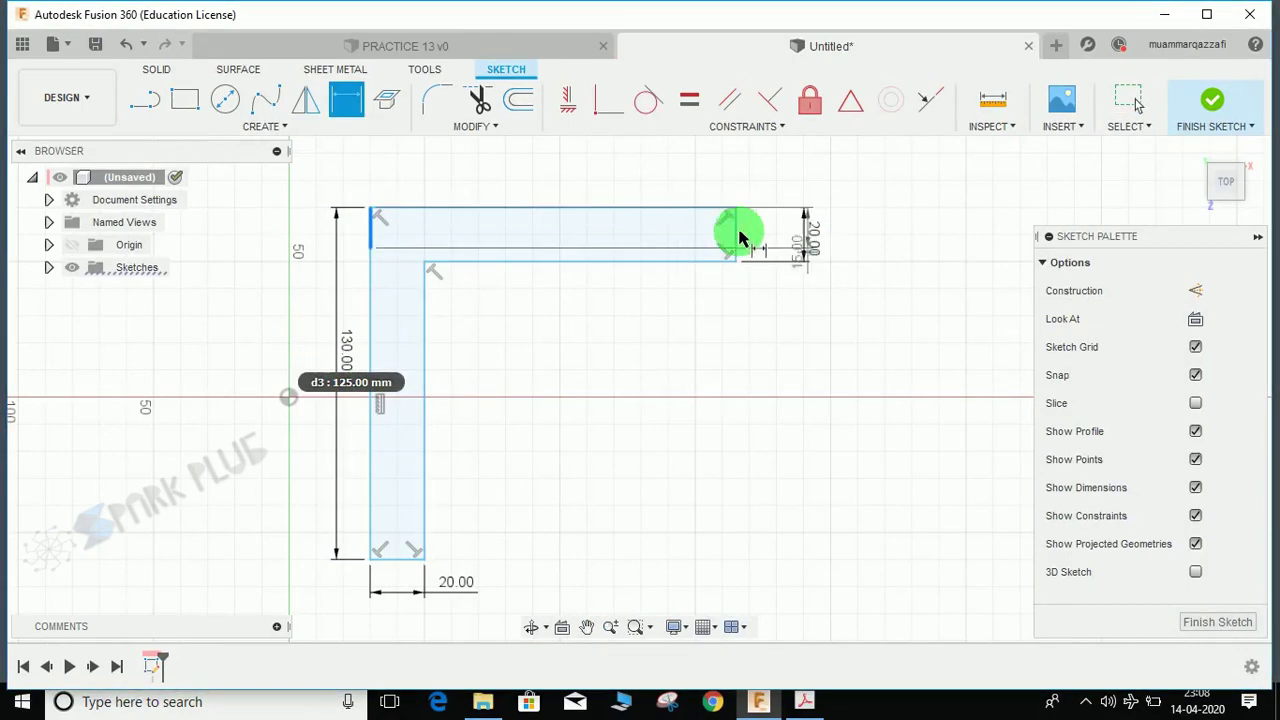
click(575, 183)
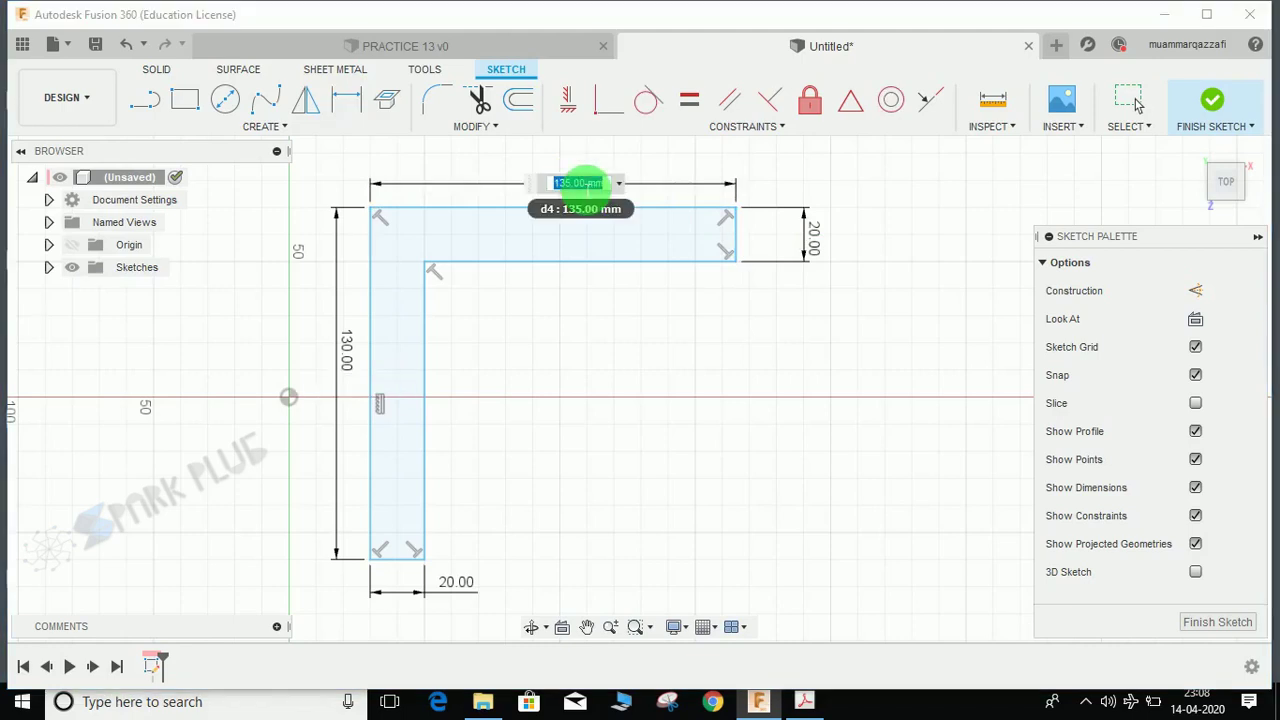
text(180)
key(Return)
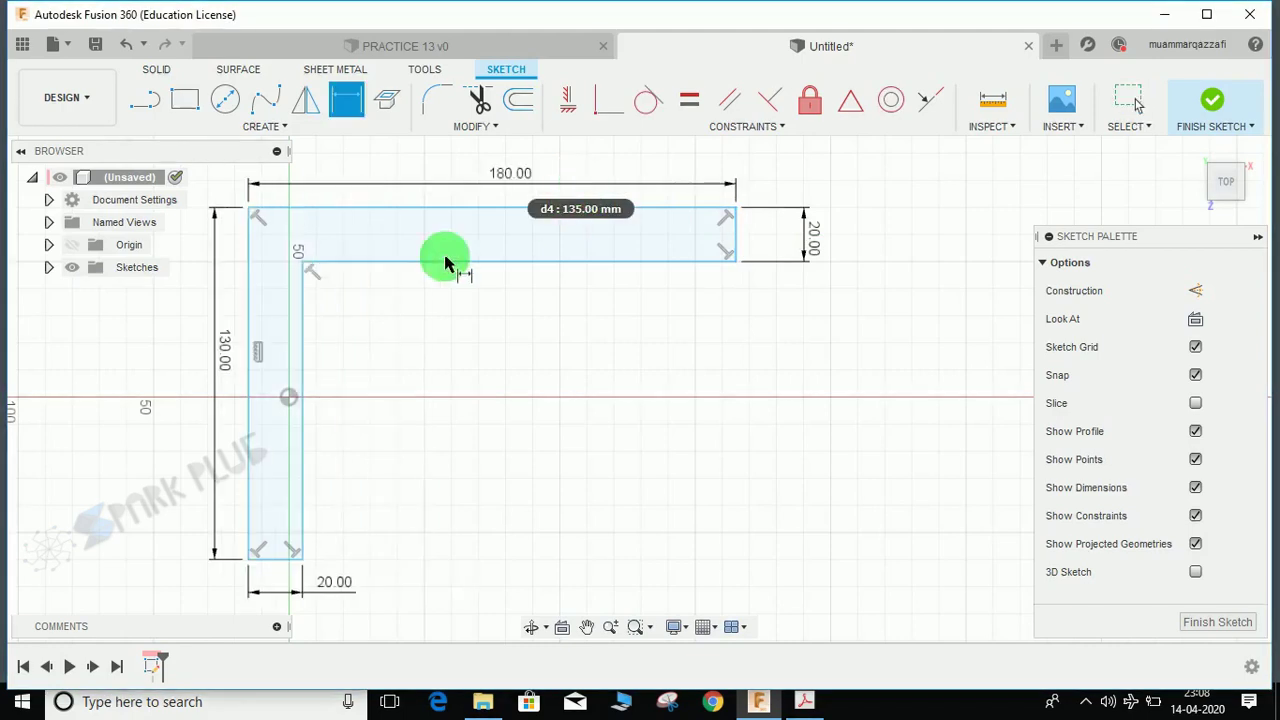
middle_drag(443, 263, 629, 343)
key(Escape)
Check the corner radius in the PDF drawing, fillet the outer corner of the L in Fusion 360 with a 20 mm radius, and finish the sketch.
key(r)
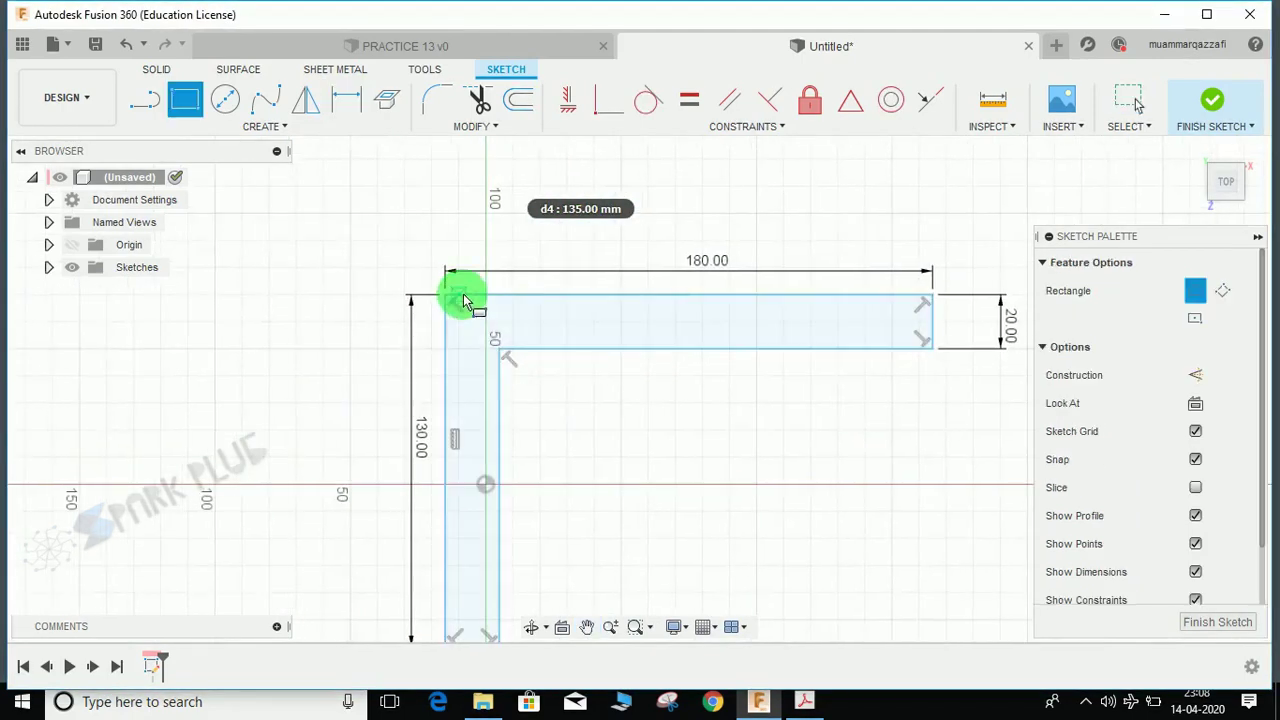
click(800, 705)
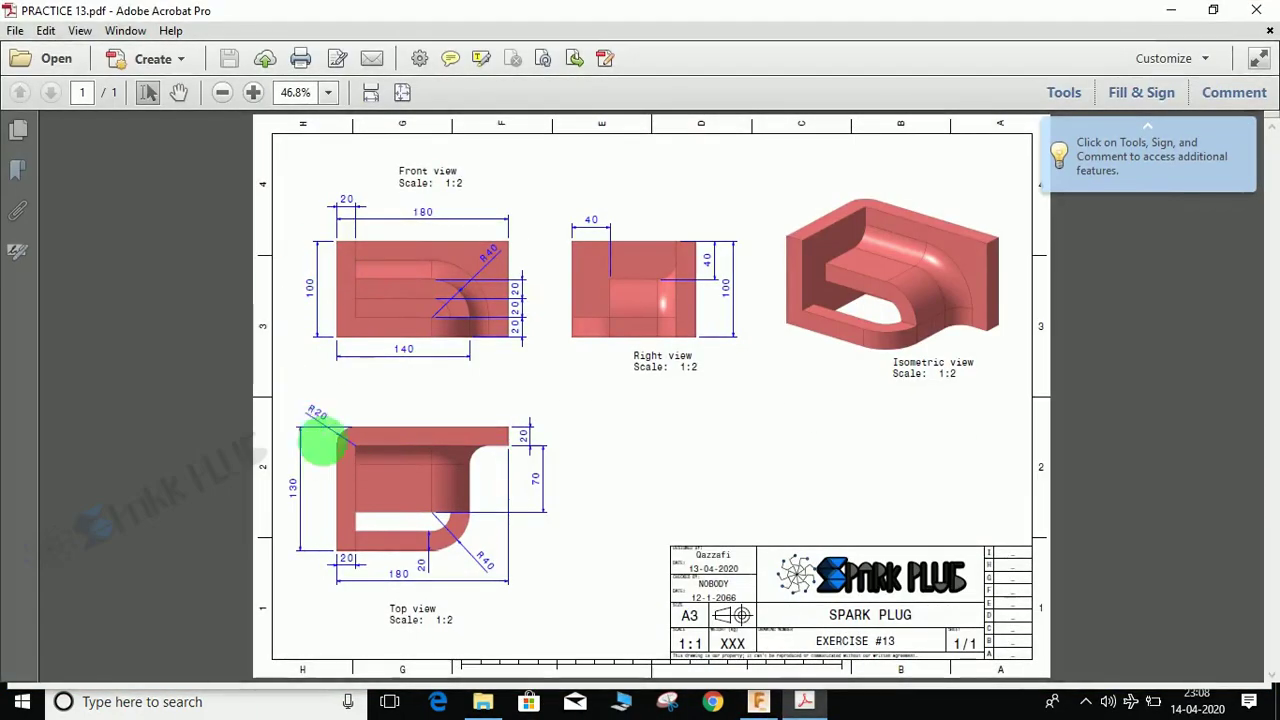
click(1172, 13)
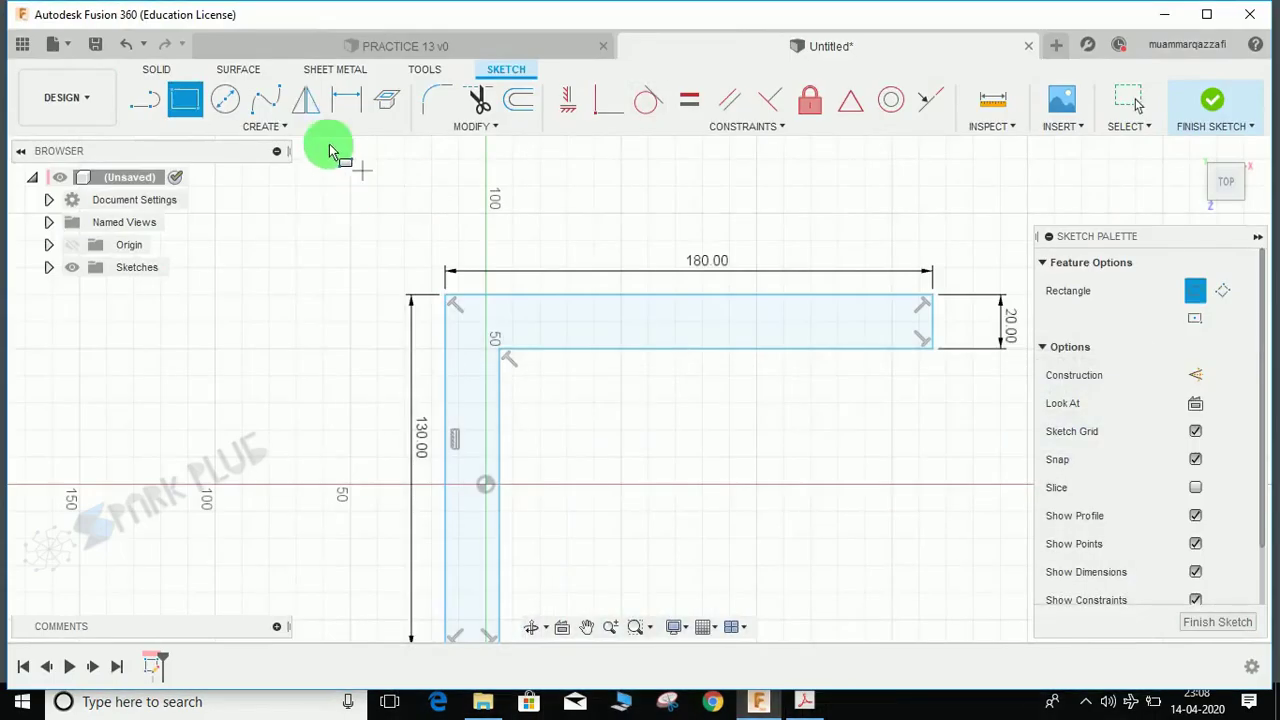
click(435, 108)
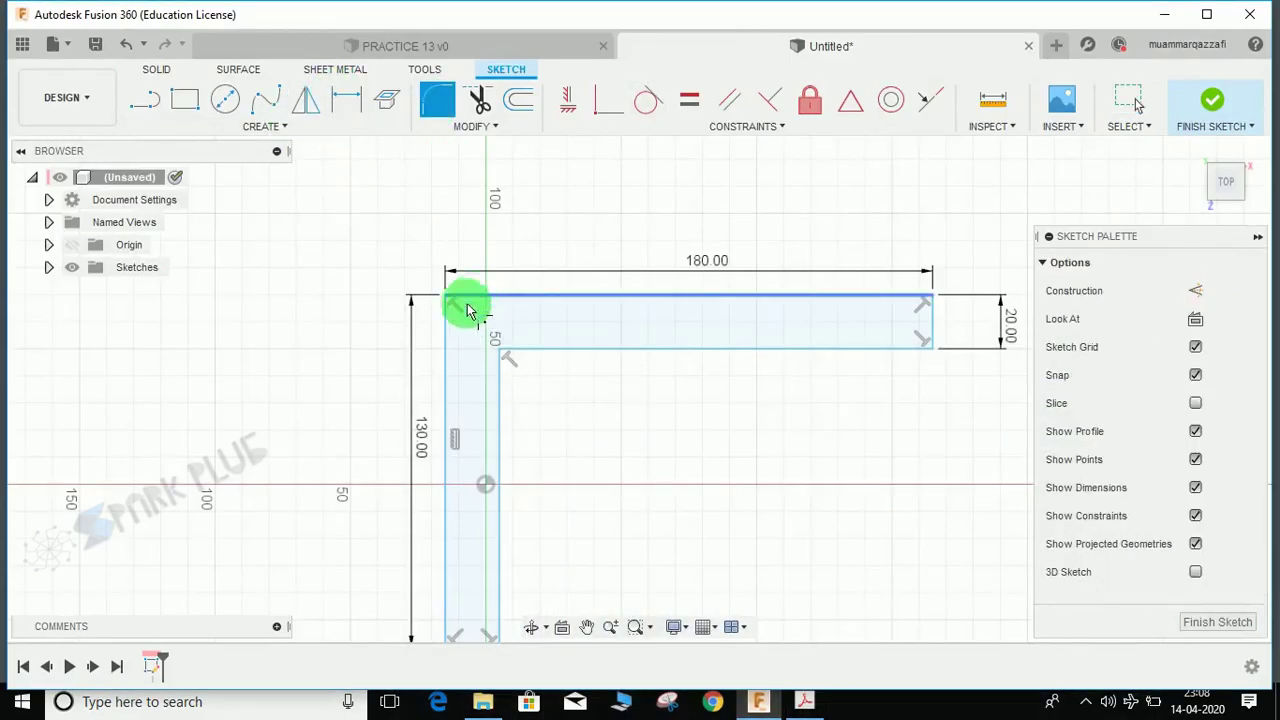
click(463, 322)
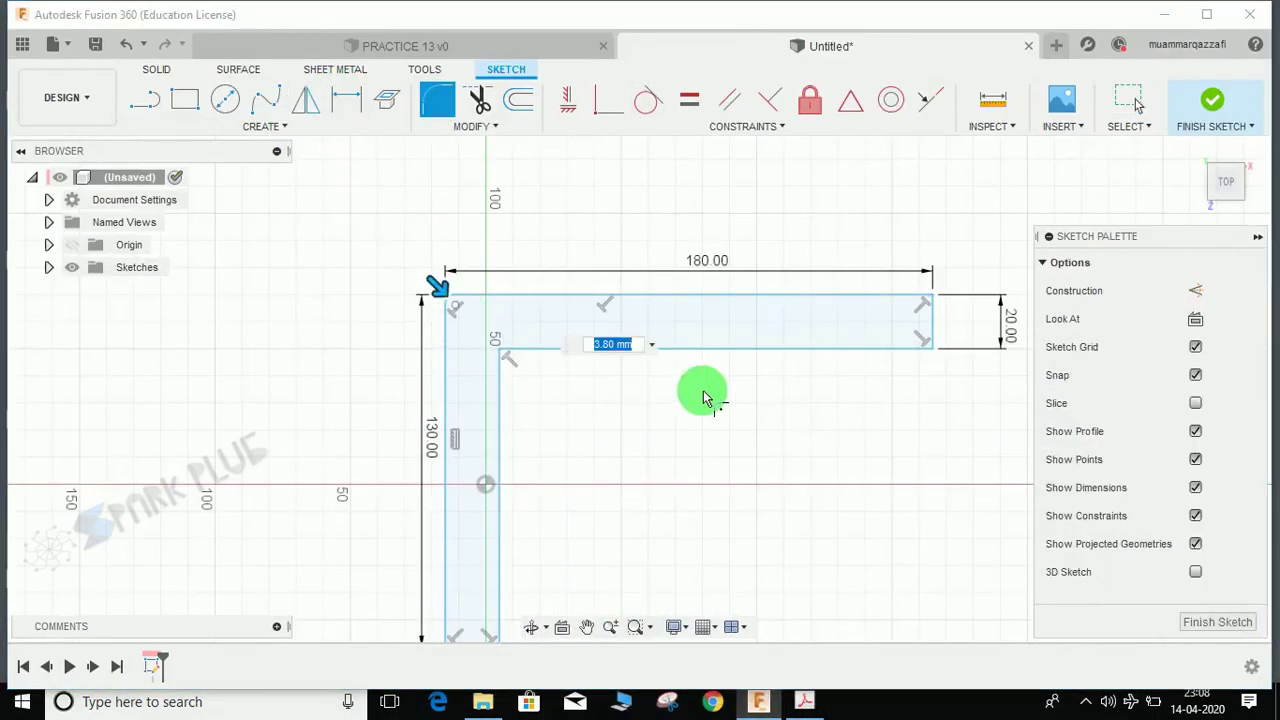
key(Return)
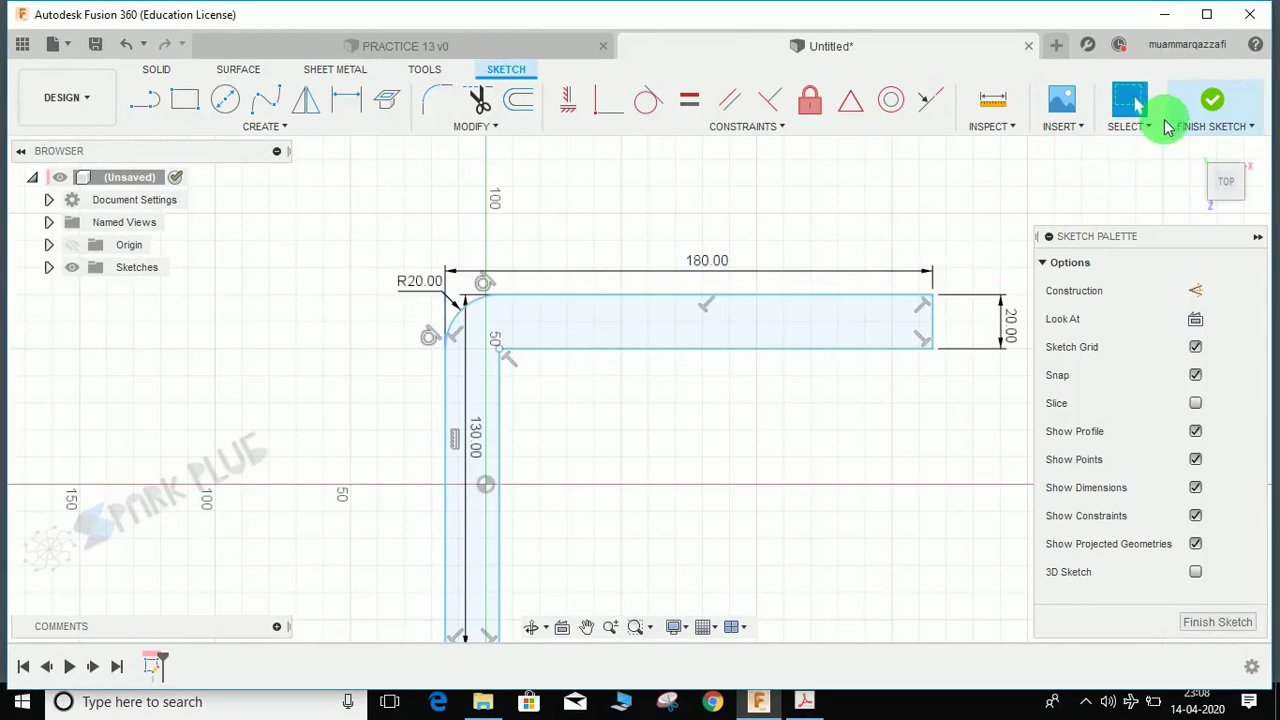
click(1215, 110)
scroll(626, 427, down, 3)
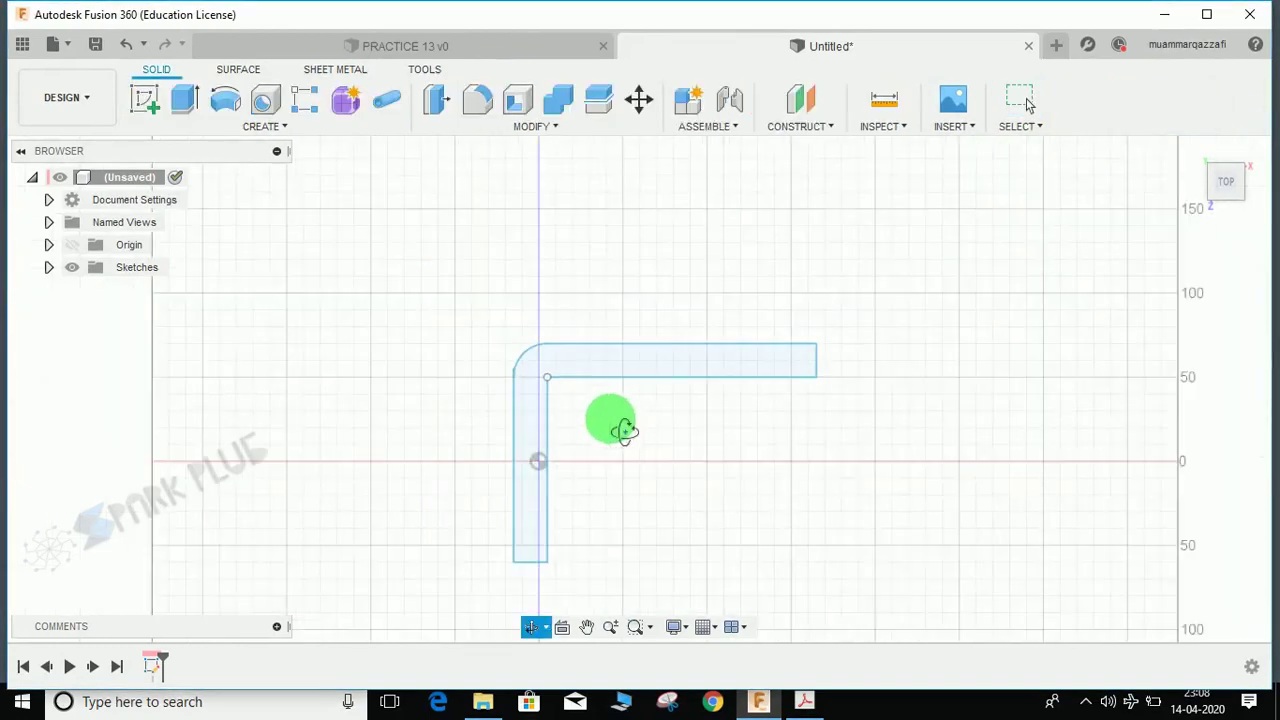
Check the height in the PDF drawing's front view, then extrude the L-shaped profile 100 mm as a new component in Fusion 360.
shift+middle_drag(609, 418, 591, 356)
scroll(540, 362, up, 4)
scroll(616, 434, down, 3)
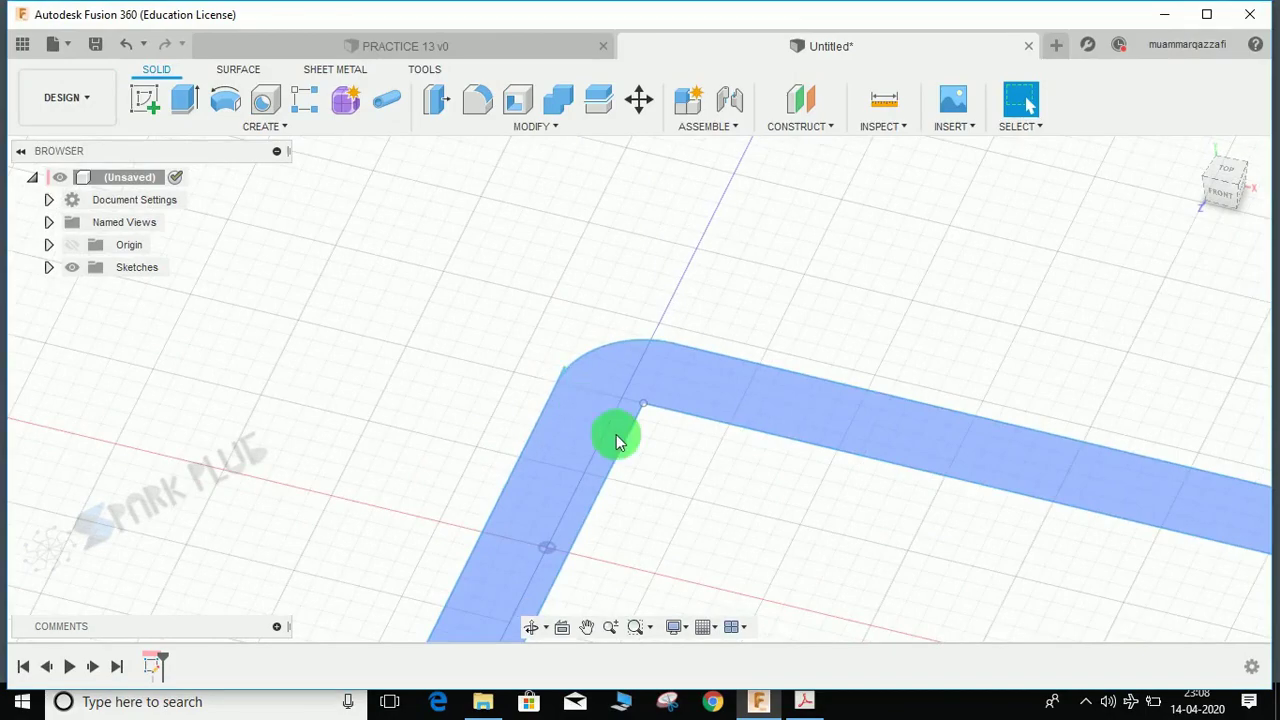
click(762, 703)
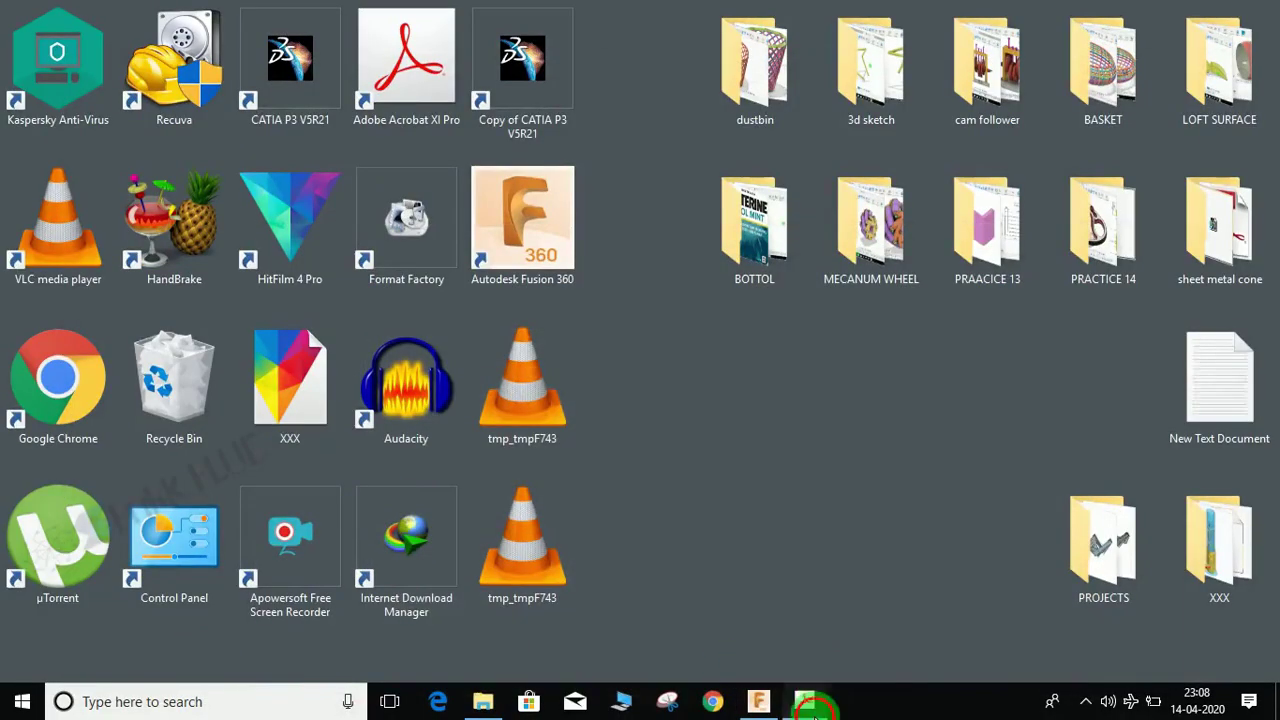
click(804, 701)
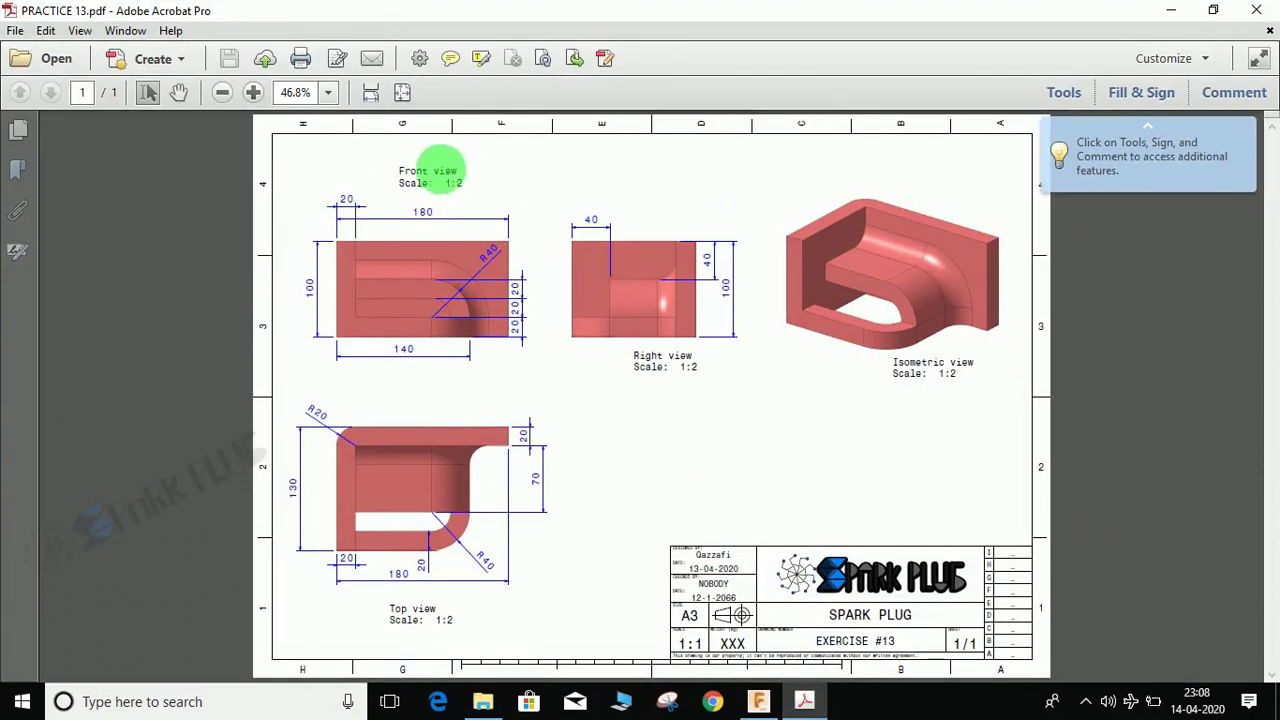
click(762, 704)
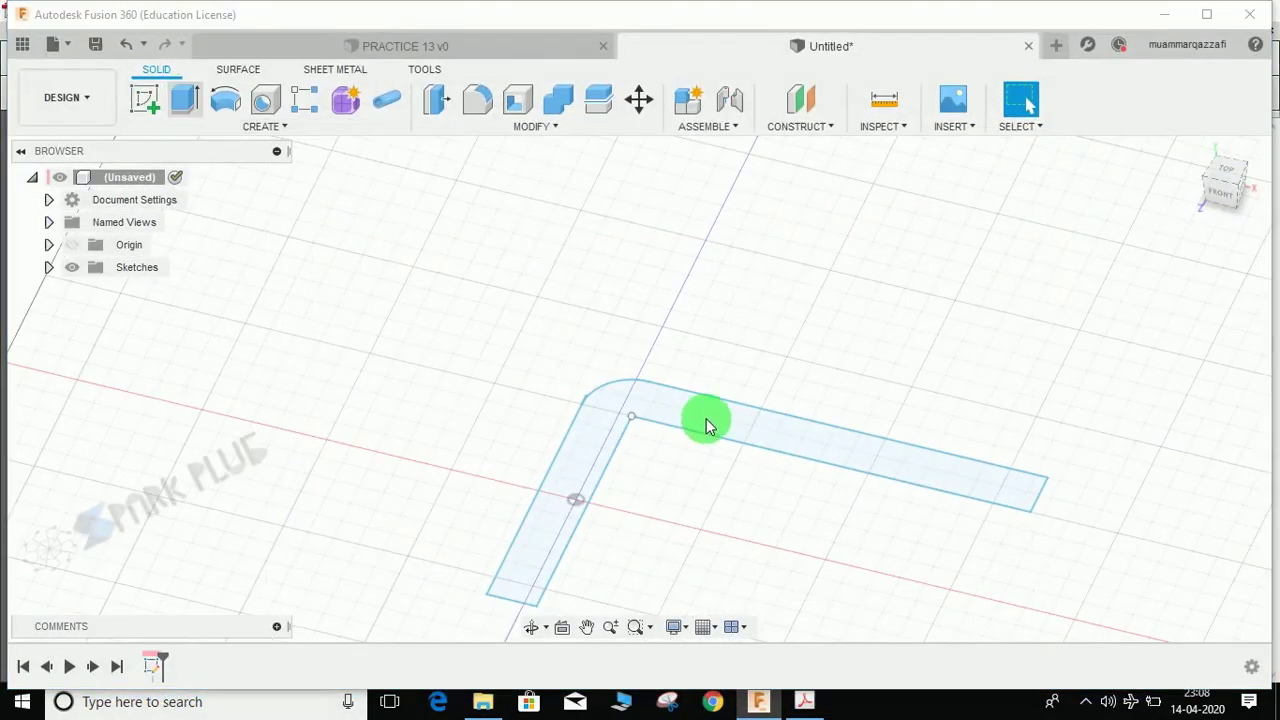
key(e)
click(806, 445)
click(808, 448)
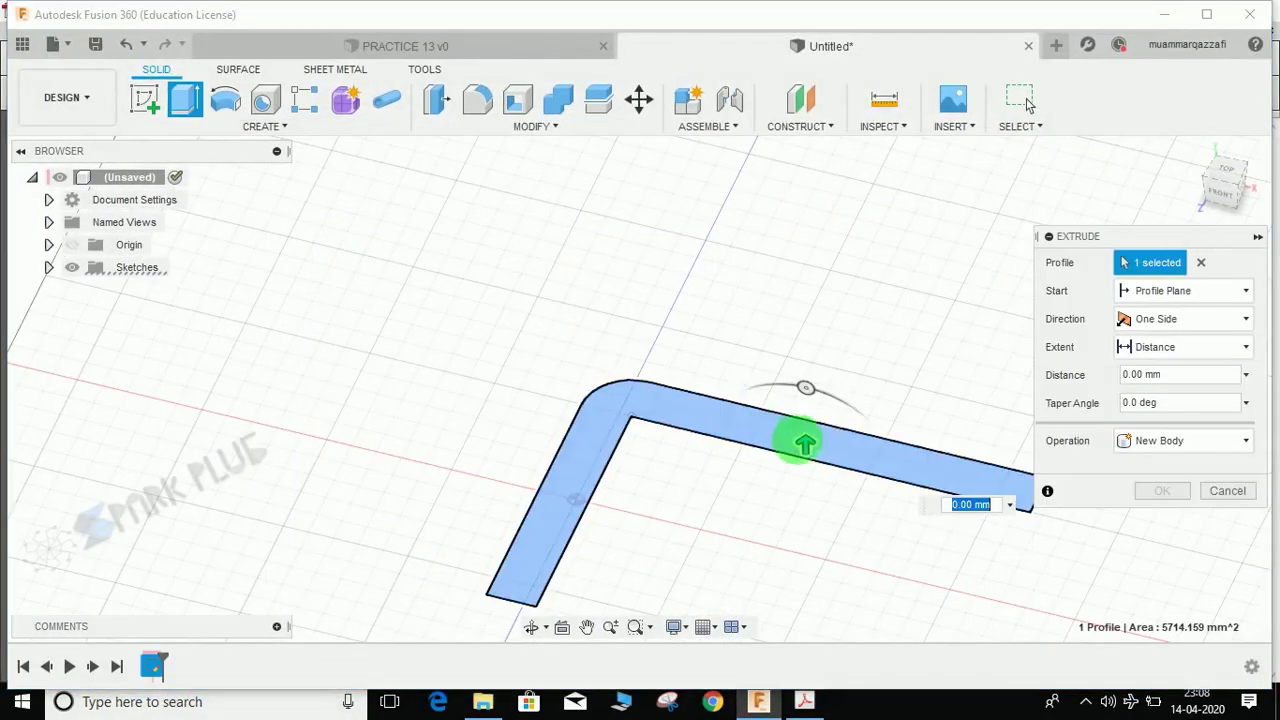
drag(829, 347, 935, 335)
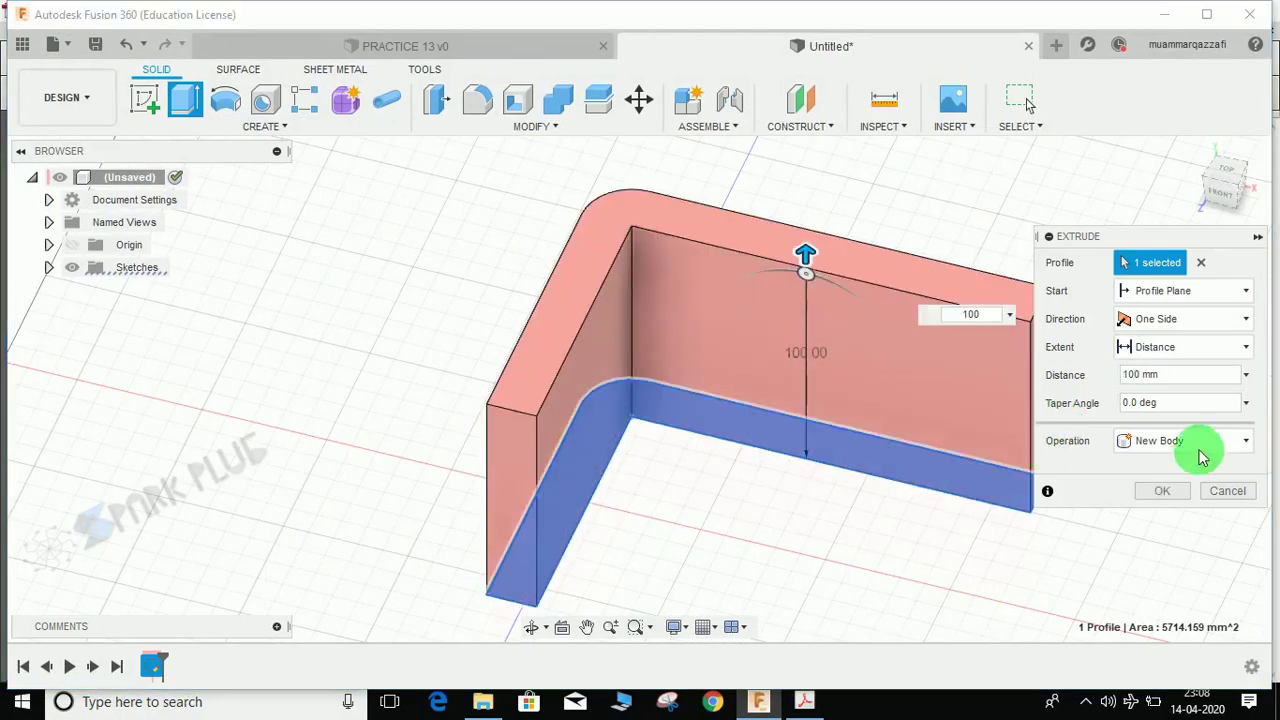
click(1202, 441)
click(1150, 551)
click(1162, 491)
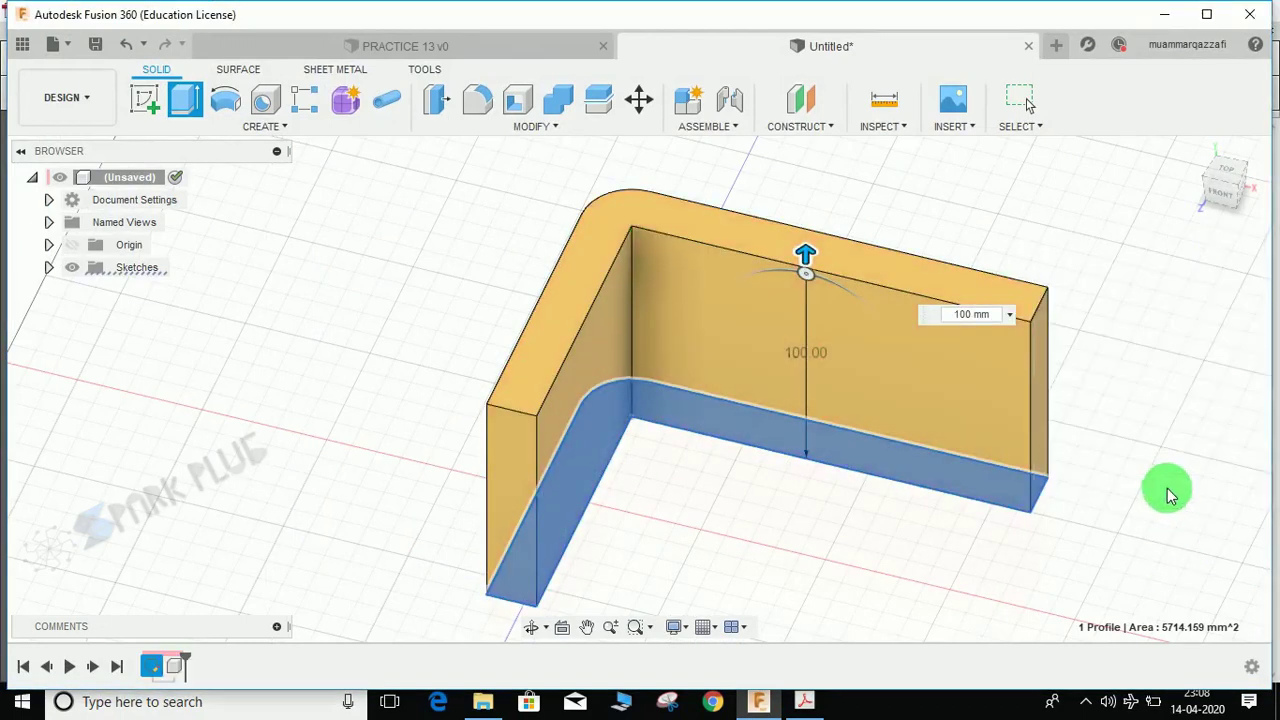
Toggle the component color display of the L-shaped wall off and back on.
shift+middle_drag(861, 481, 806, 461)
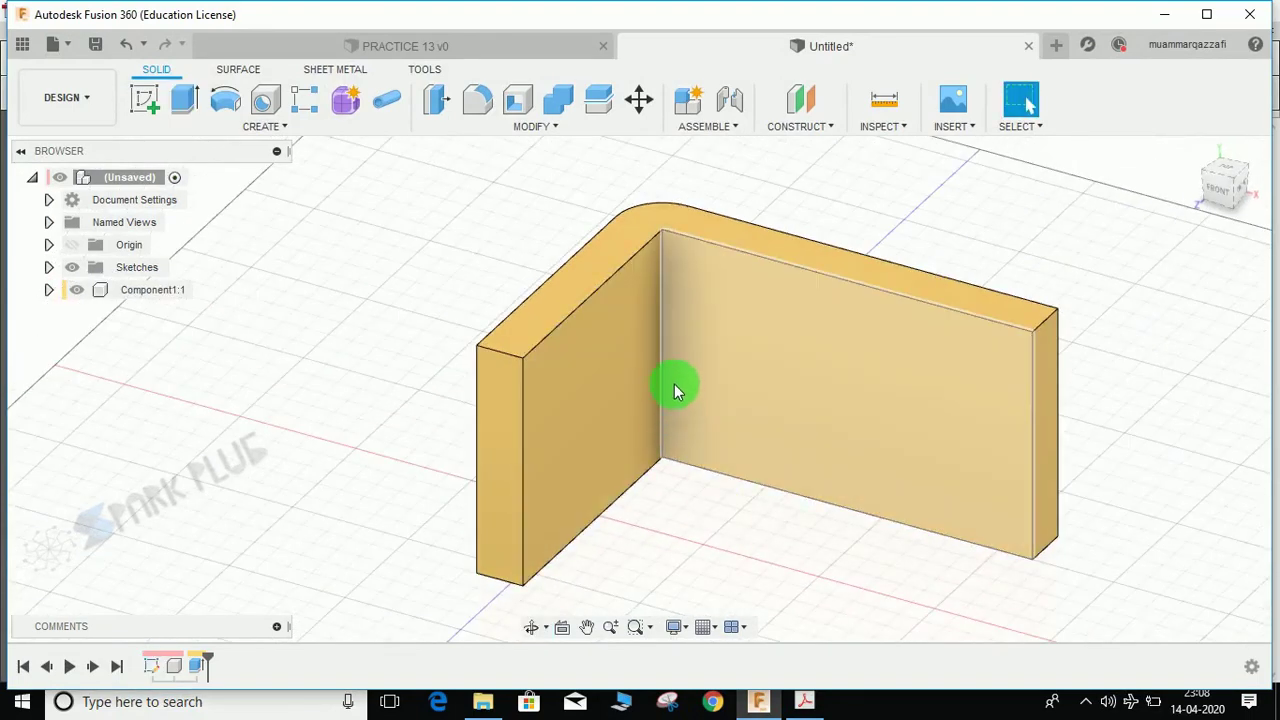
middle_drag(674, 384, 604, 396)
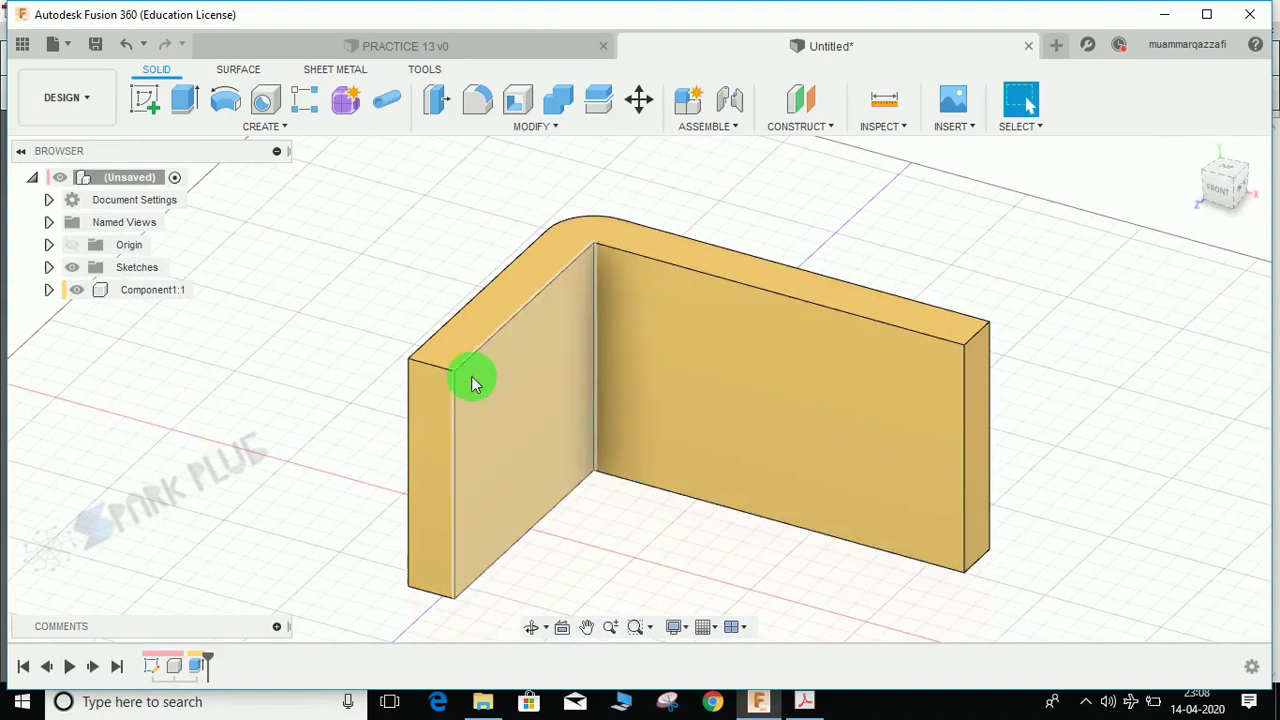
click(960, 280)
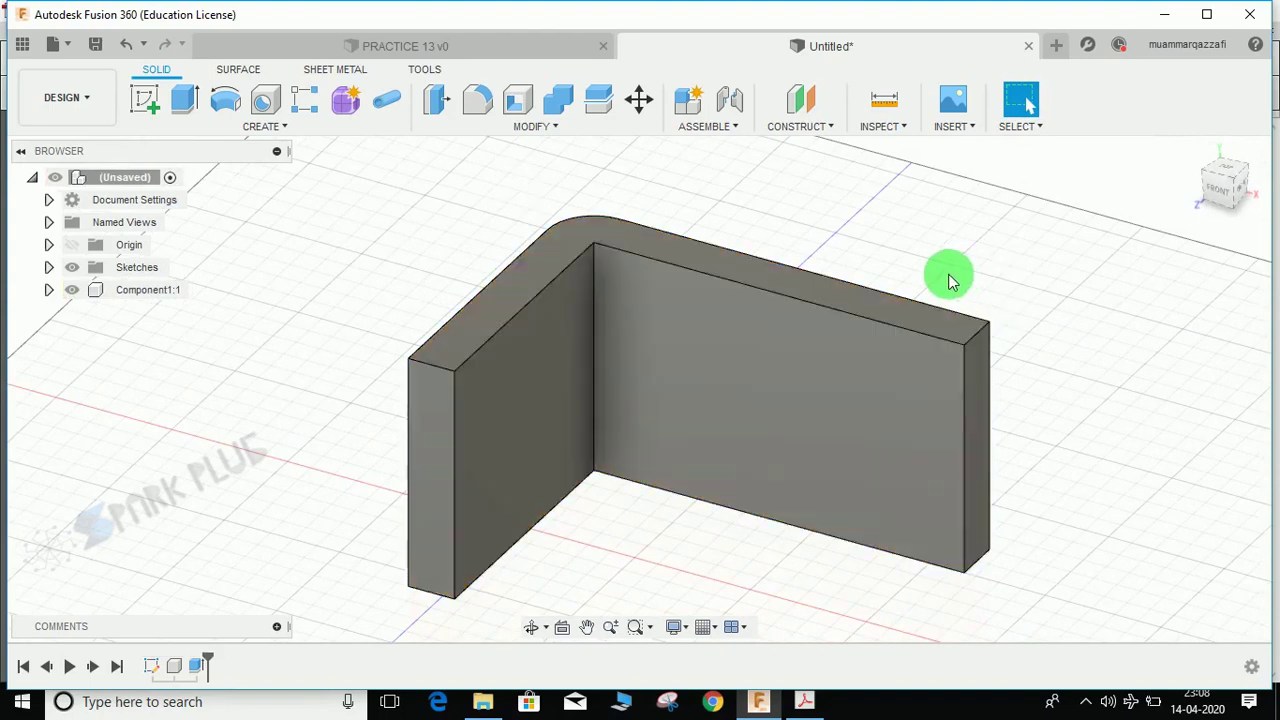
key(shift+n)
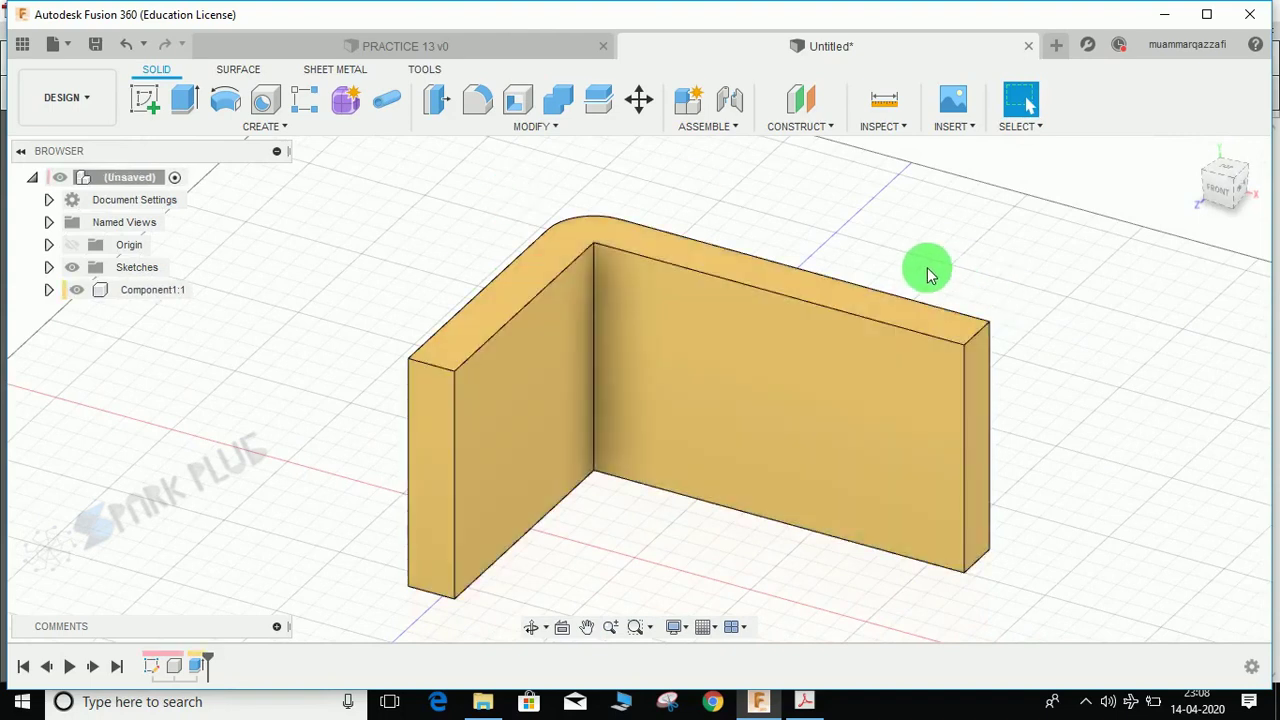
Check the front view in the PDF drawing, then start a sketch on the long wall's inner face in Fusion 360.
click(805, 704)
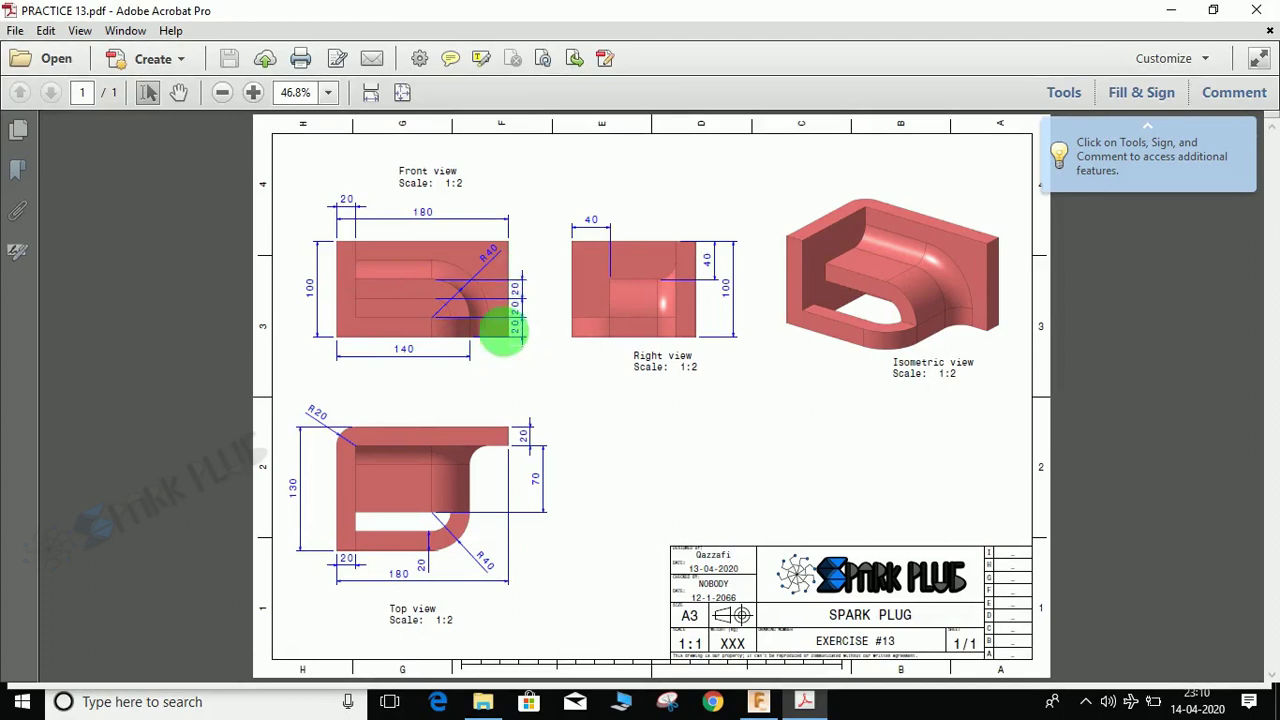
click(1165, 12)
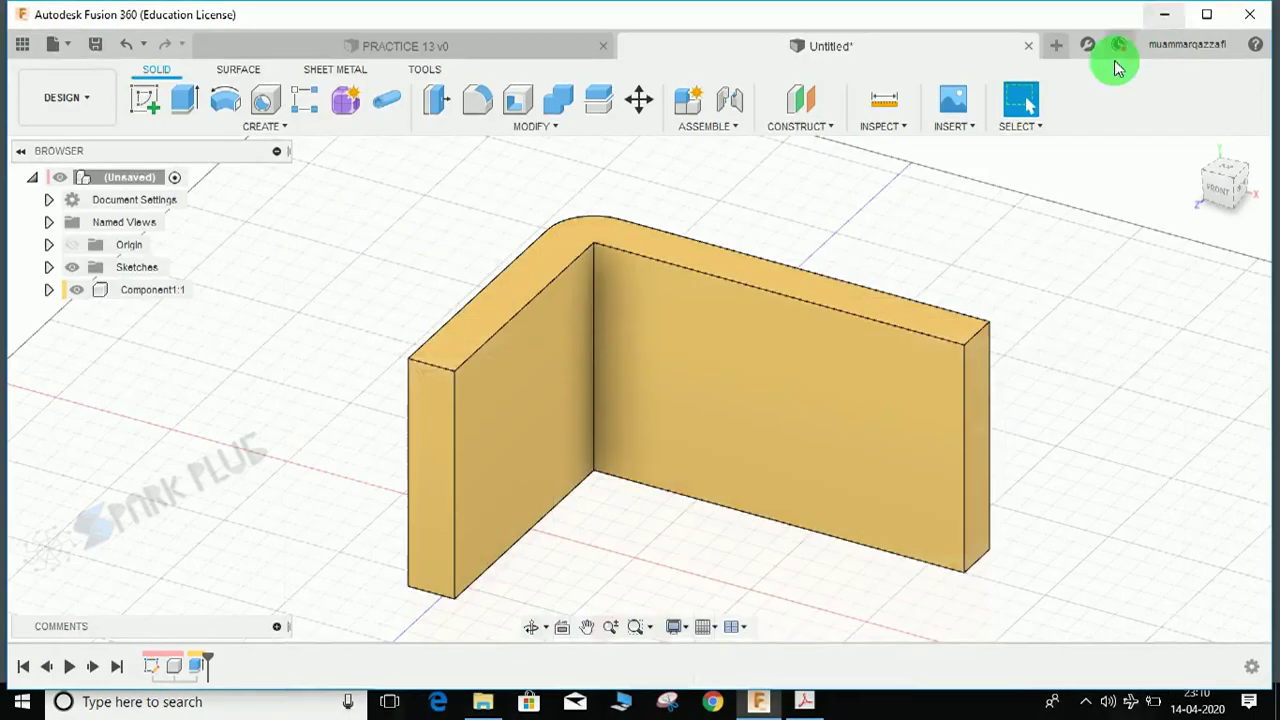
click(140, 98)
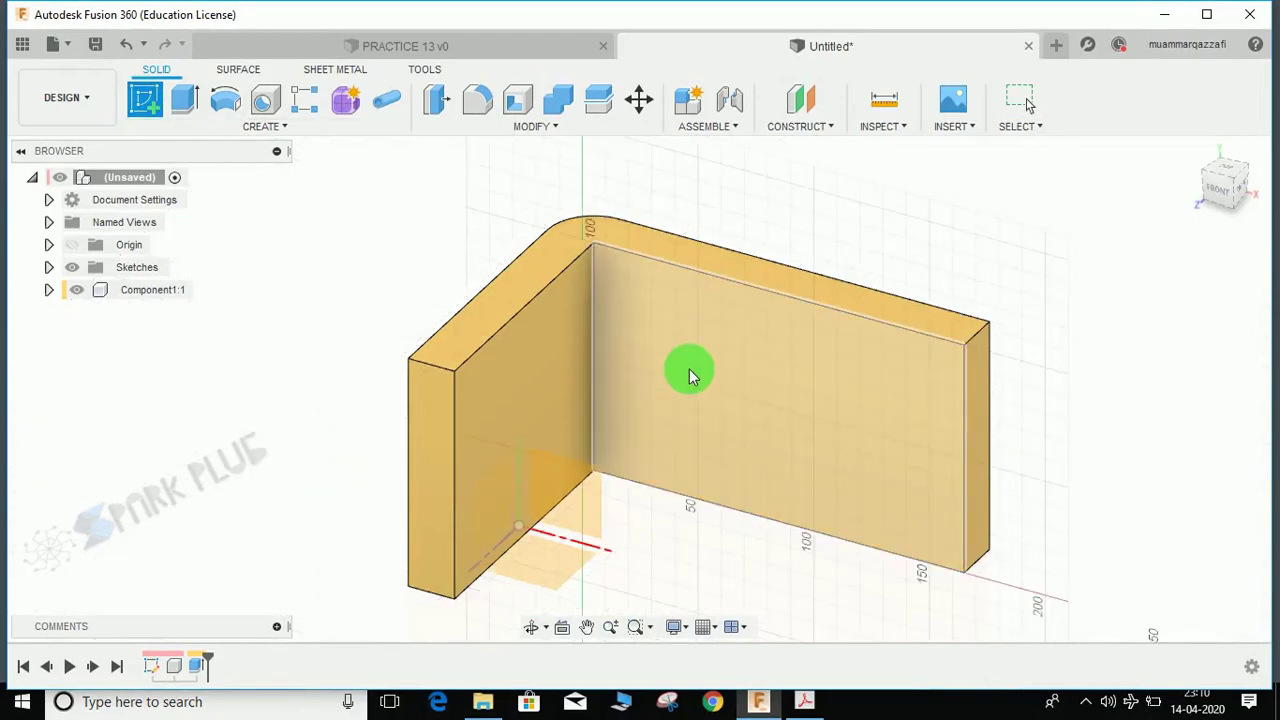
click(689, 369)
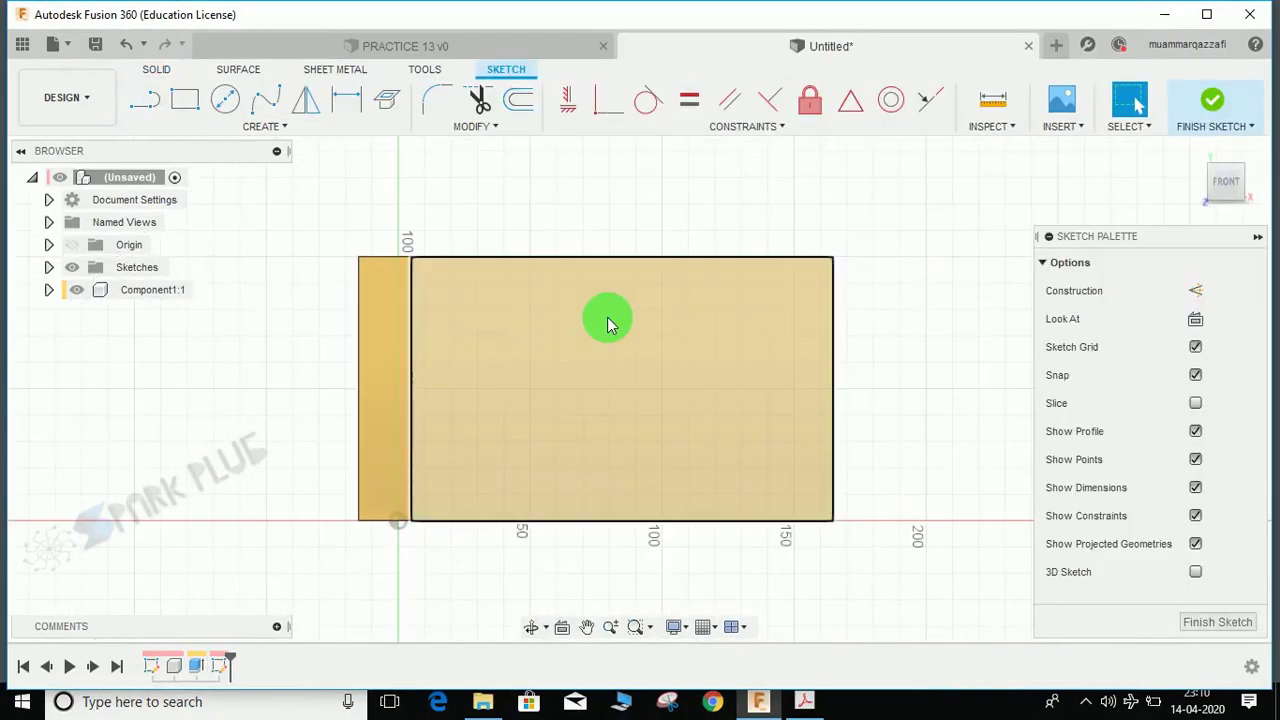
Draw a horizontal line about 122 mm long from the short wall's inner edge, then a vertical line about 45 mm down to the bottom edge.
key(l)
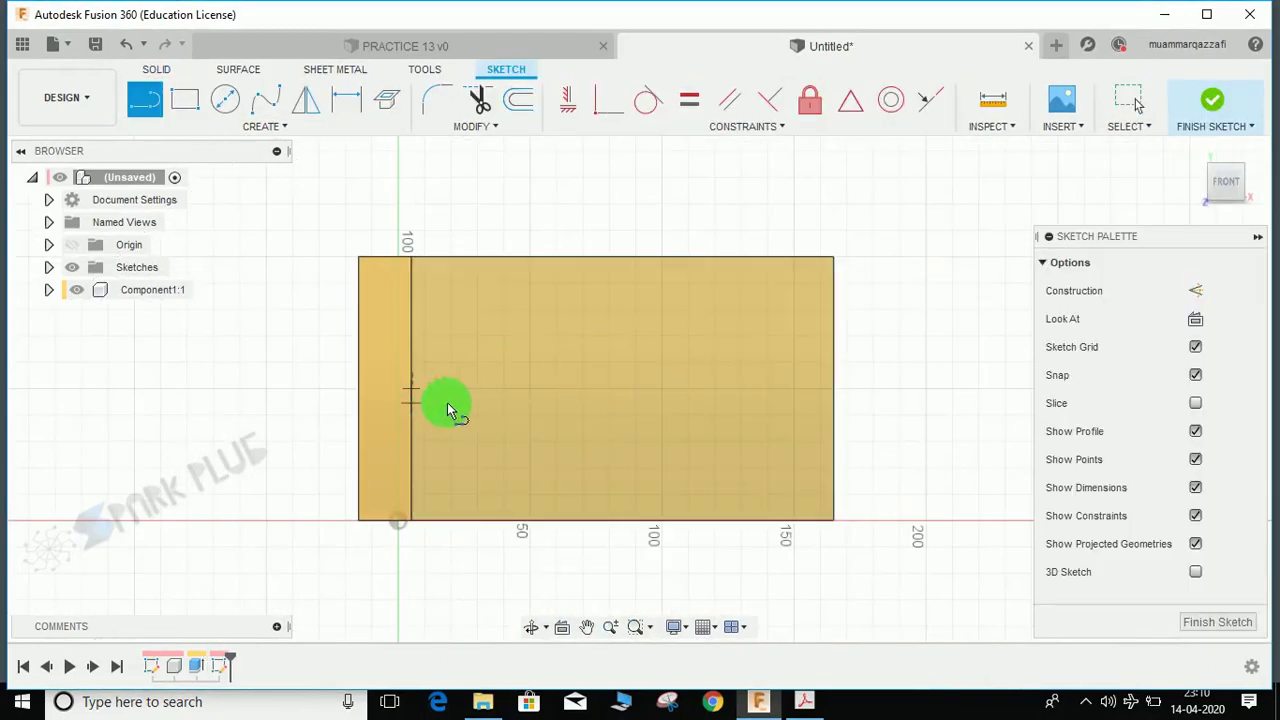
click(412, 402)
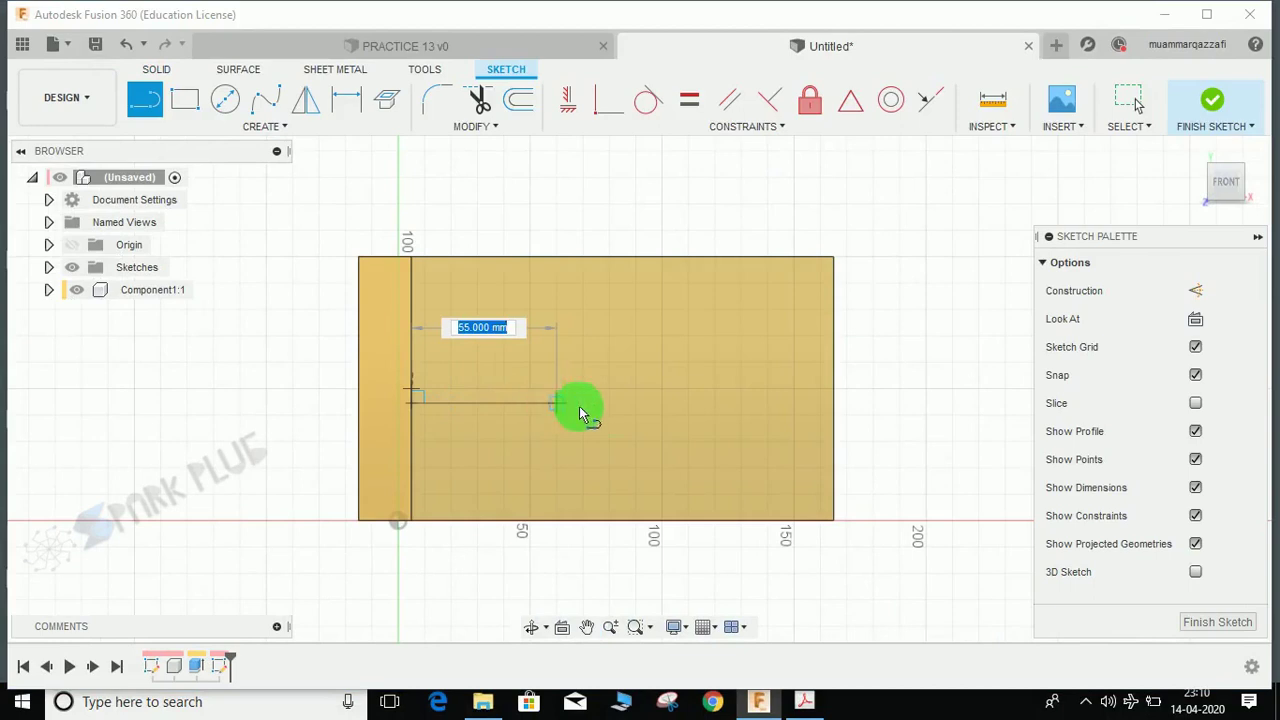
click(732, 403)
click(734, 519)
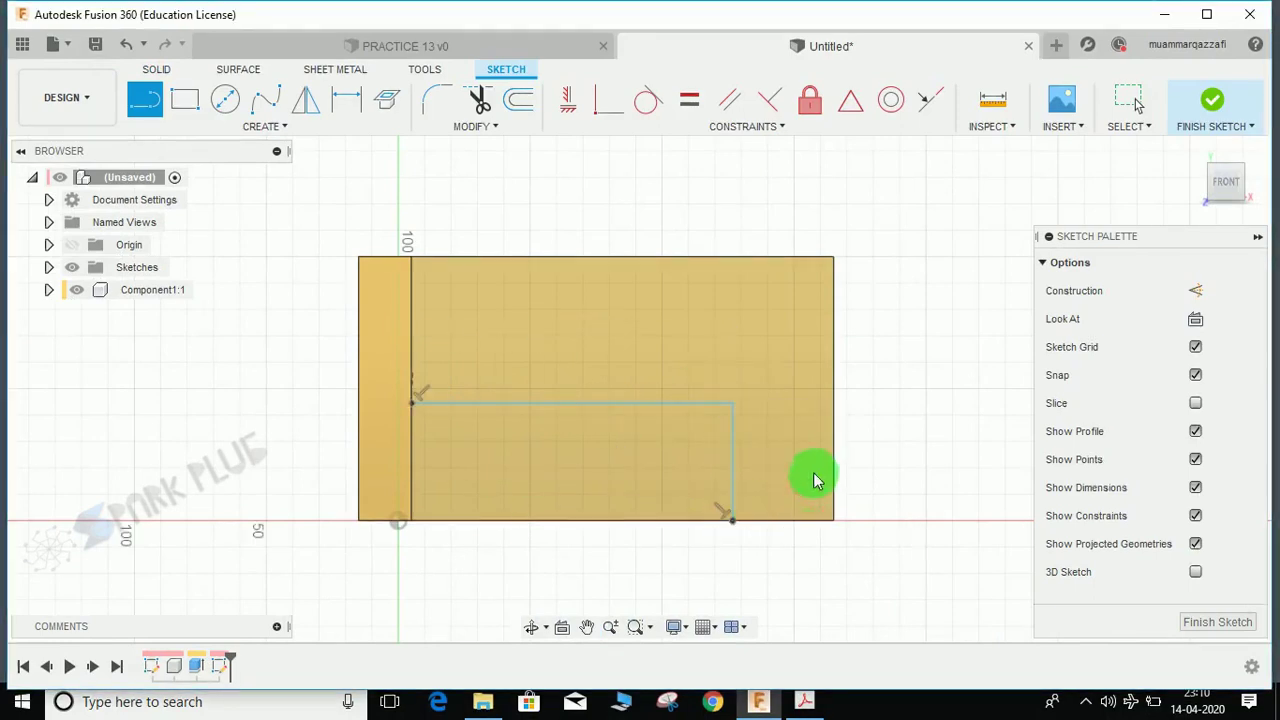
key(Escape)
Dimension the height of the horizontal line above the wall's bottom edge as 60 mm.
scroll(648, 485, up, 1)
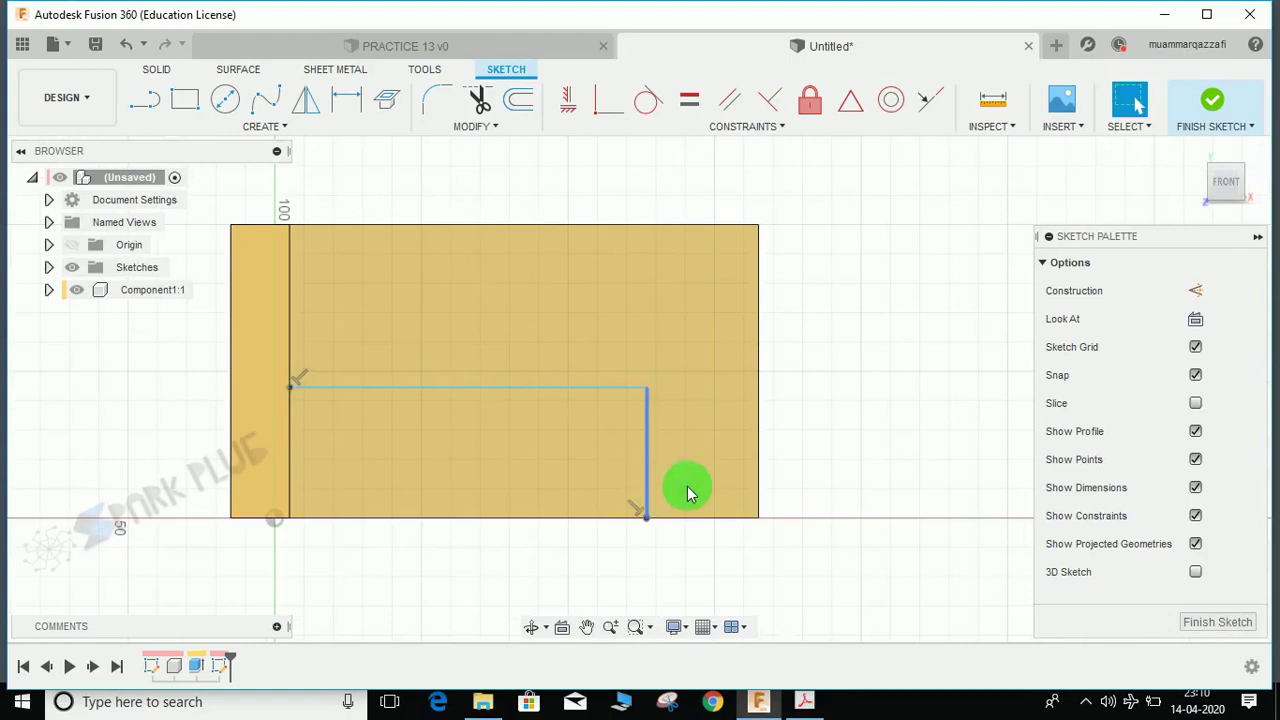
key(d)
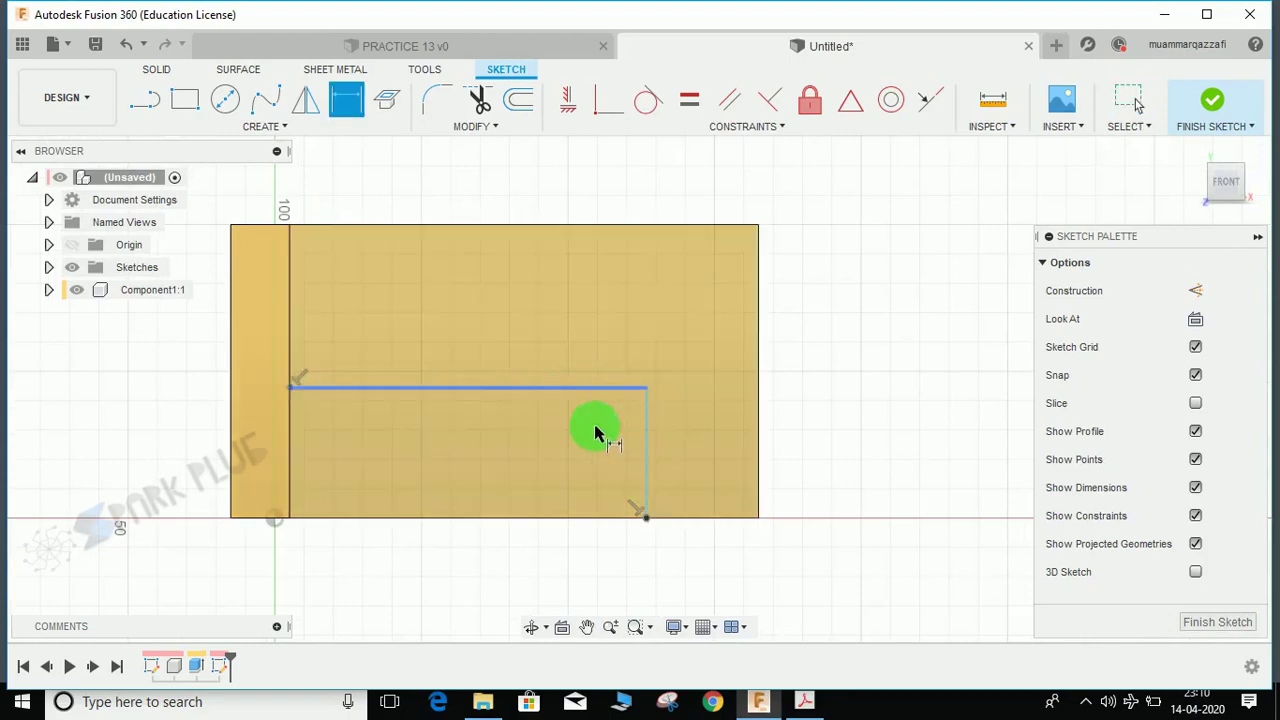
click(595, 432)
click(588, 519)
click(880, 457)
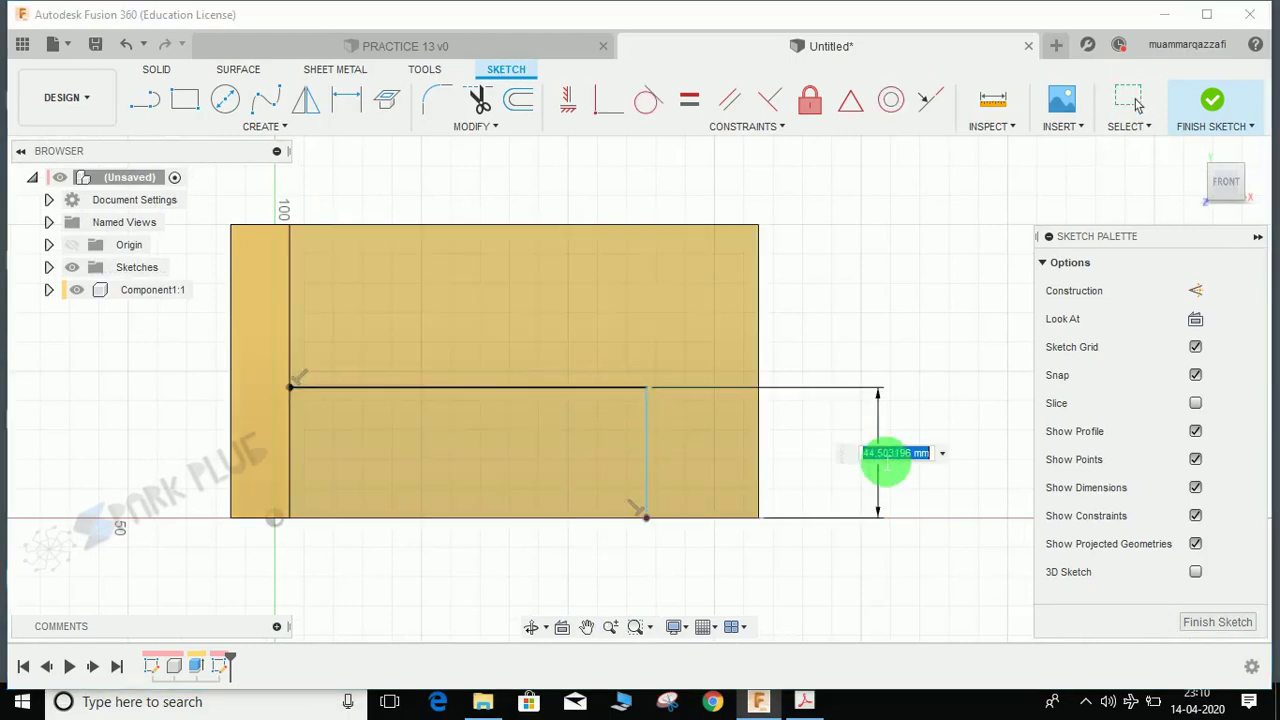
text(60)
key(Return)
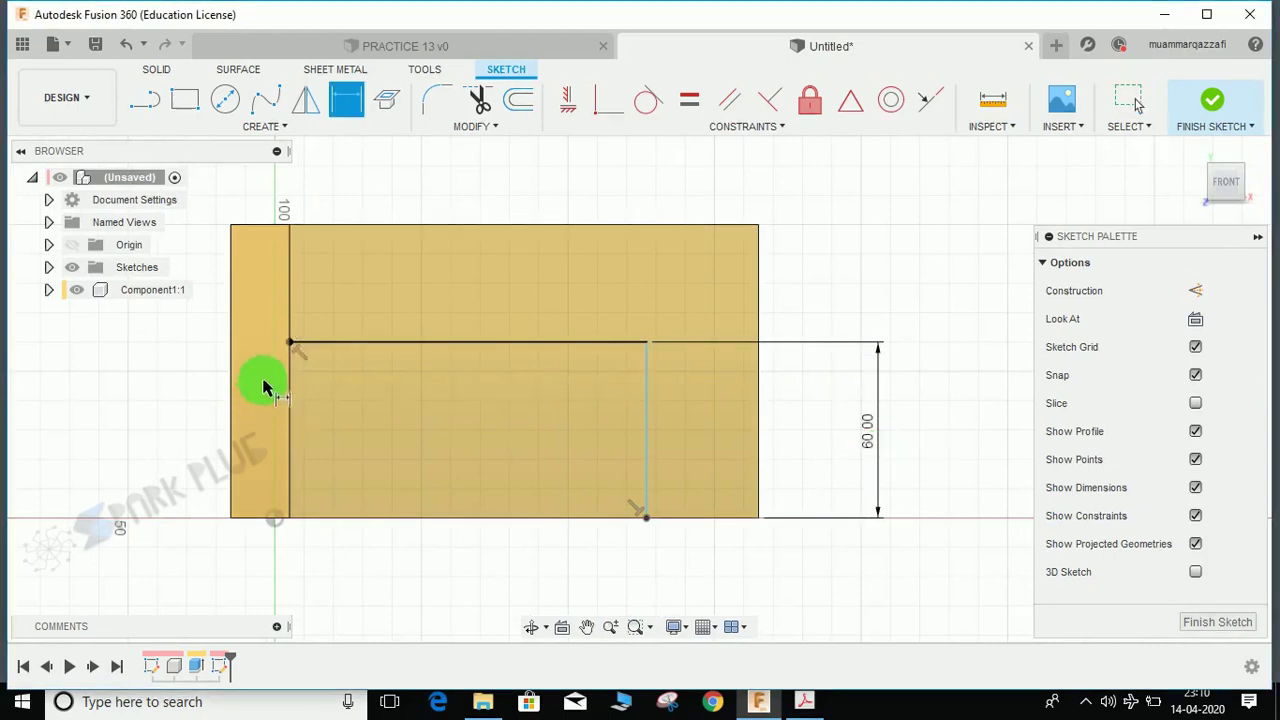
Dimension the distance from the short wall's outer edge to the vertical sketch line as 140 mm.
click(231, 378)
click(648, 400)
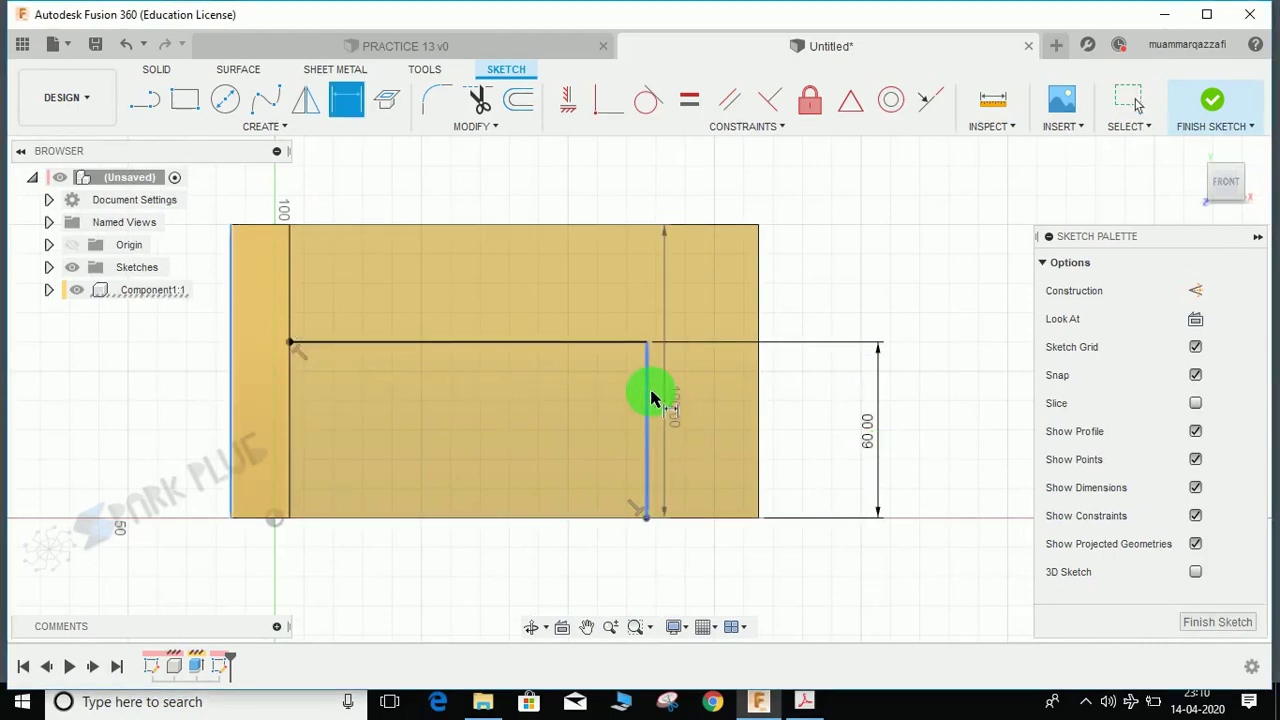
click(505, 207)
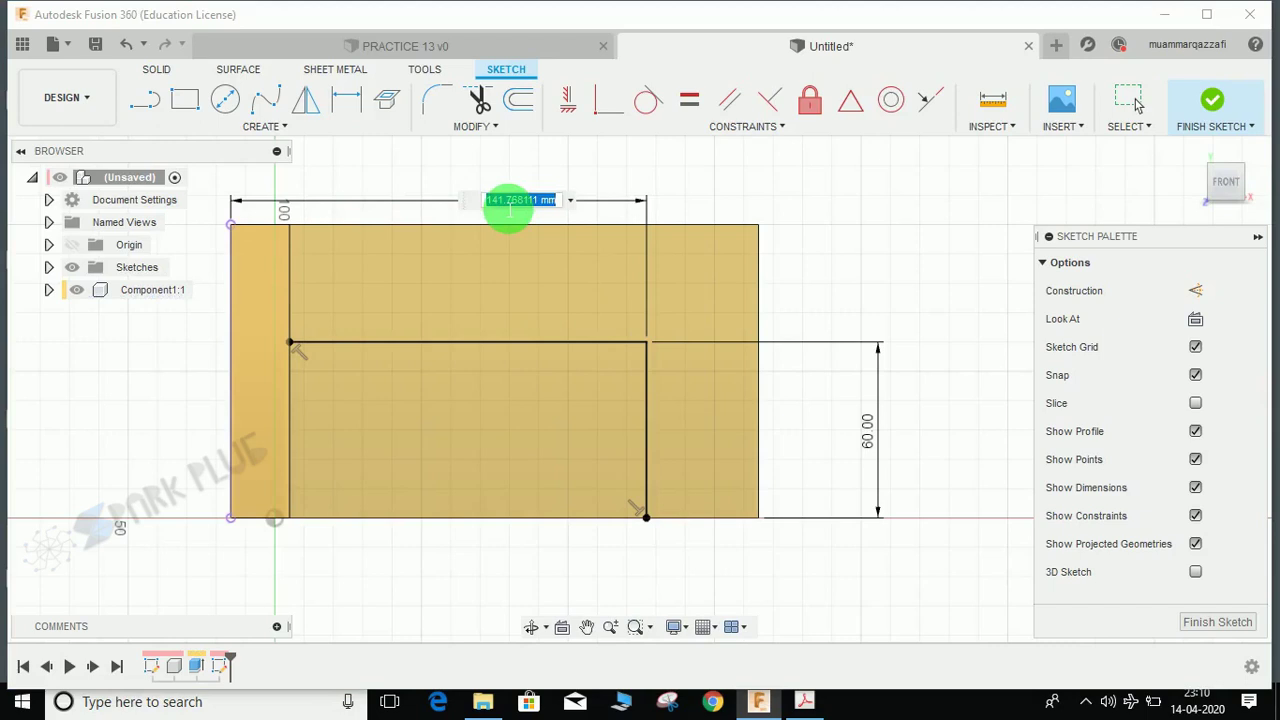
text(140)
key(Return)
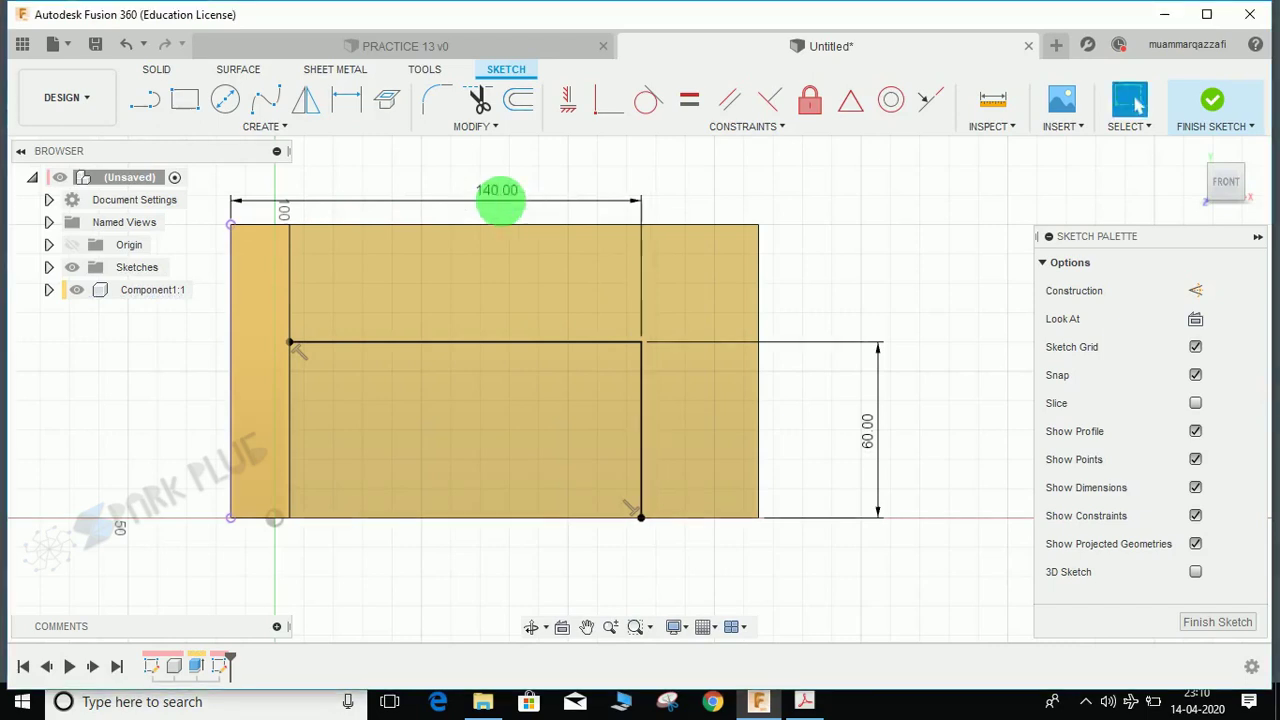
Check the corner radius in the PDF drawing, then fillet the corner between the two sketch lines in Fusion 360 with a 40 mm radius.
click(804, 703)
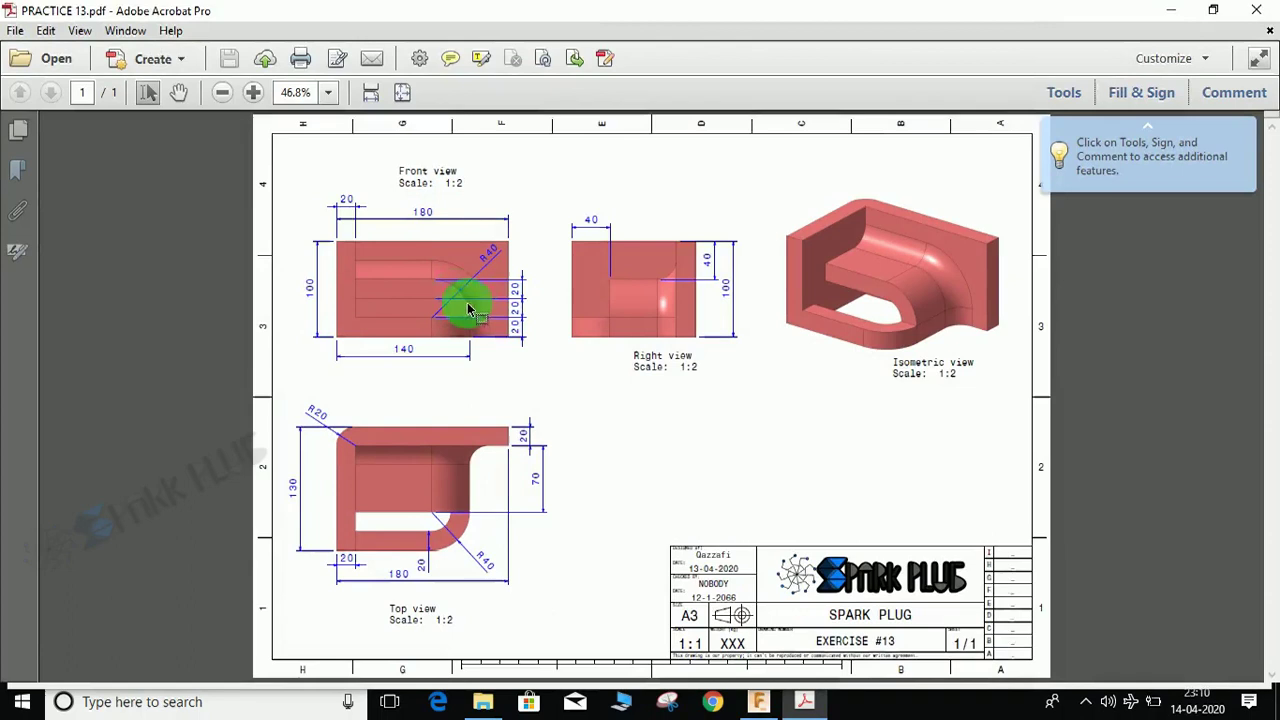
click(1170, 12)
click(434, 100)
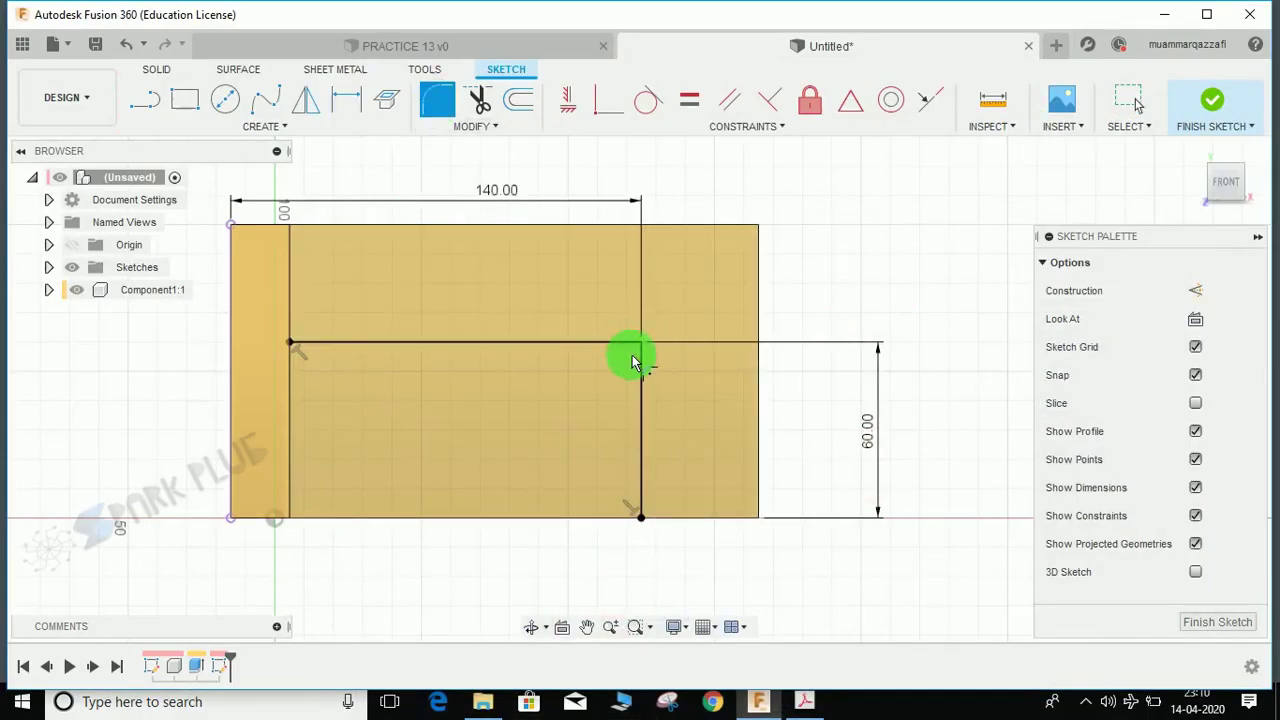
click(631, 346)
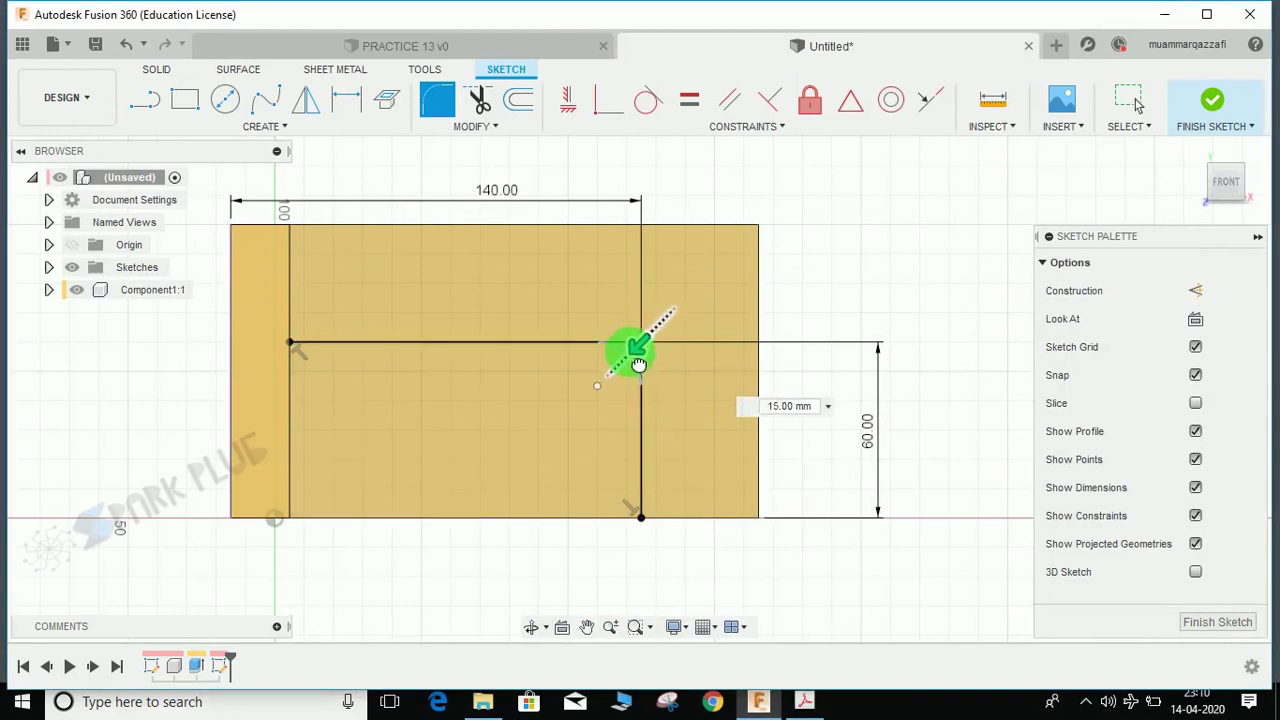
text(40)
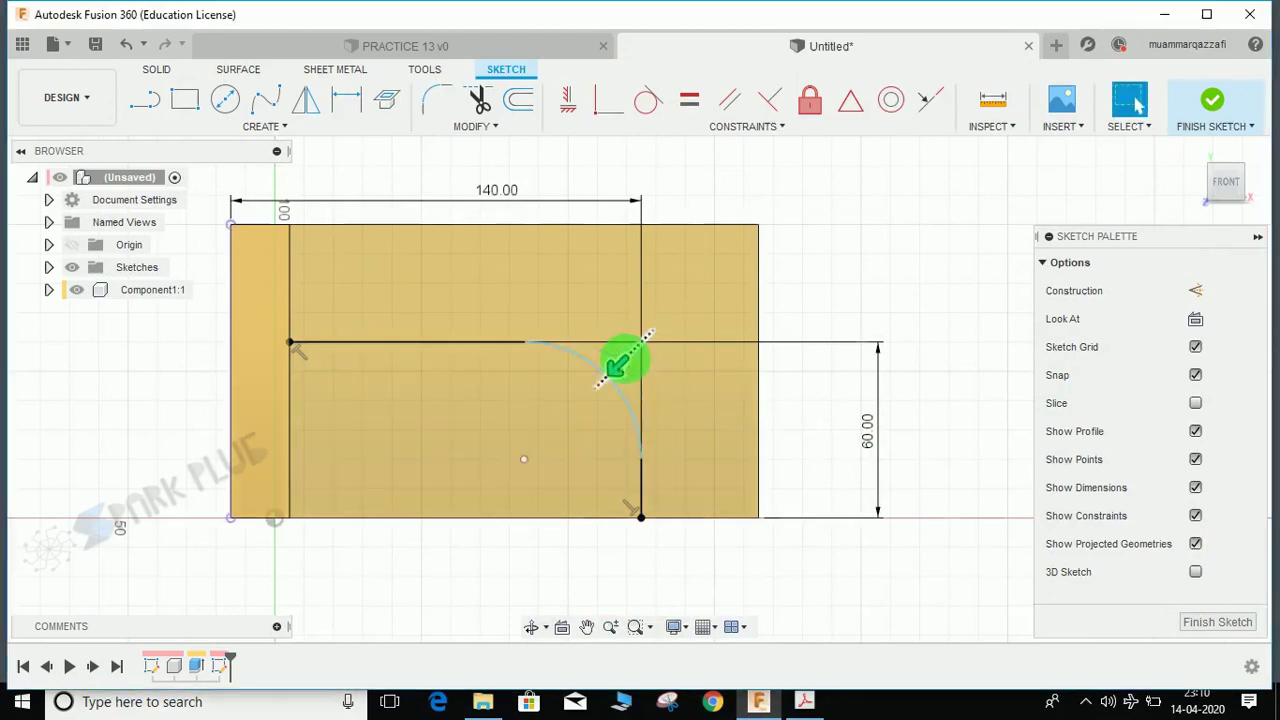
key(Return)
click(557, 271)
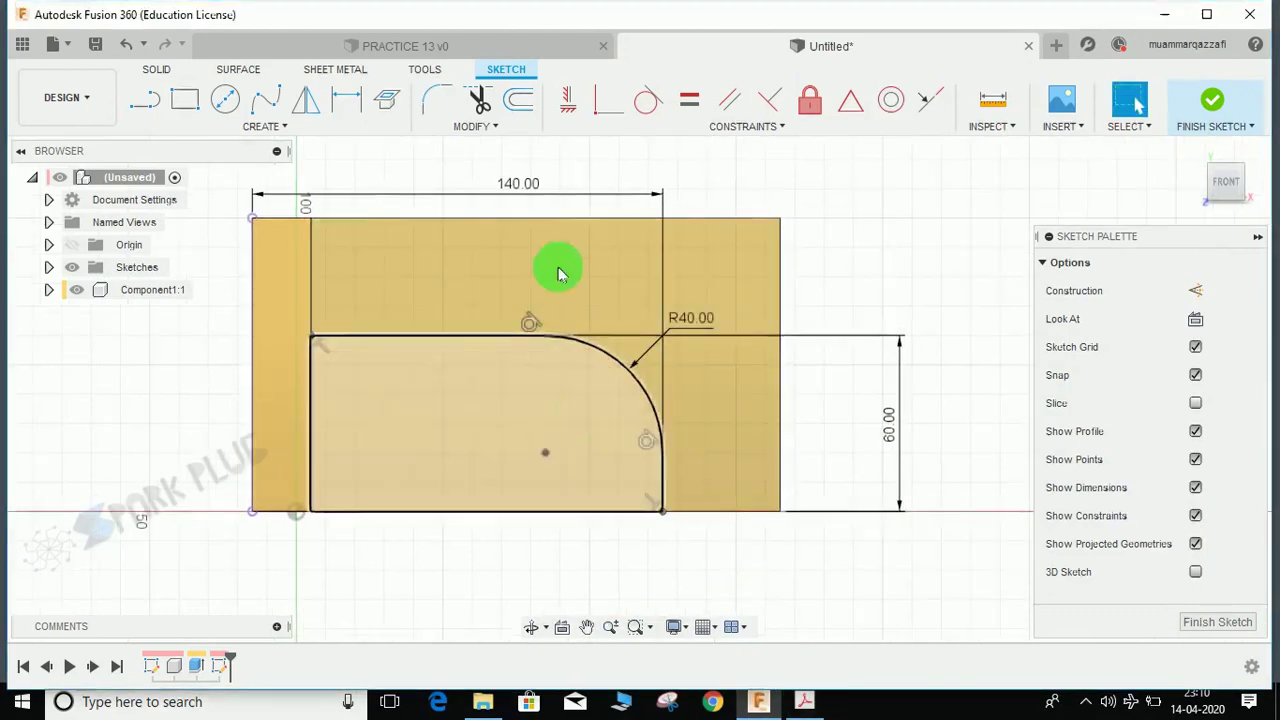
Check the band thickness in the PDF drawing, then offset the filleted line chain 20 mm inward in Fusion 360.
click(805, 703)
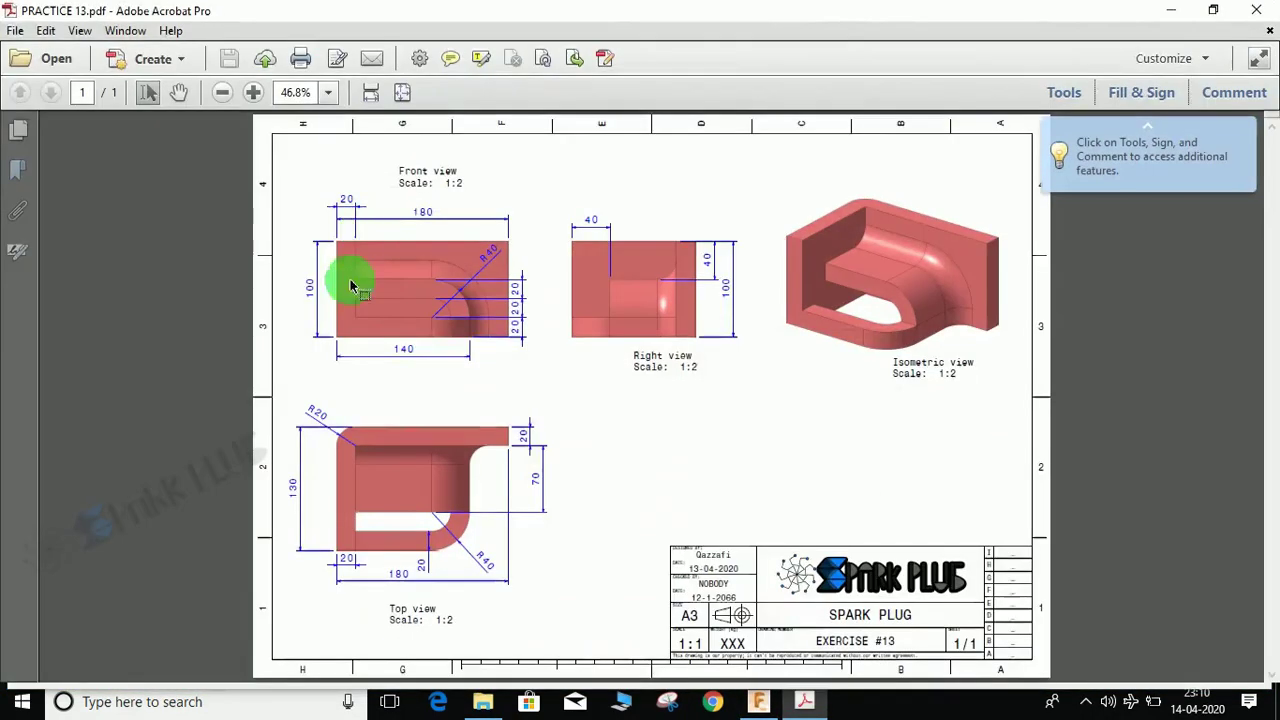
click(1165, 12)
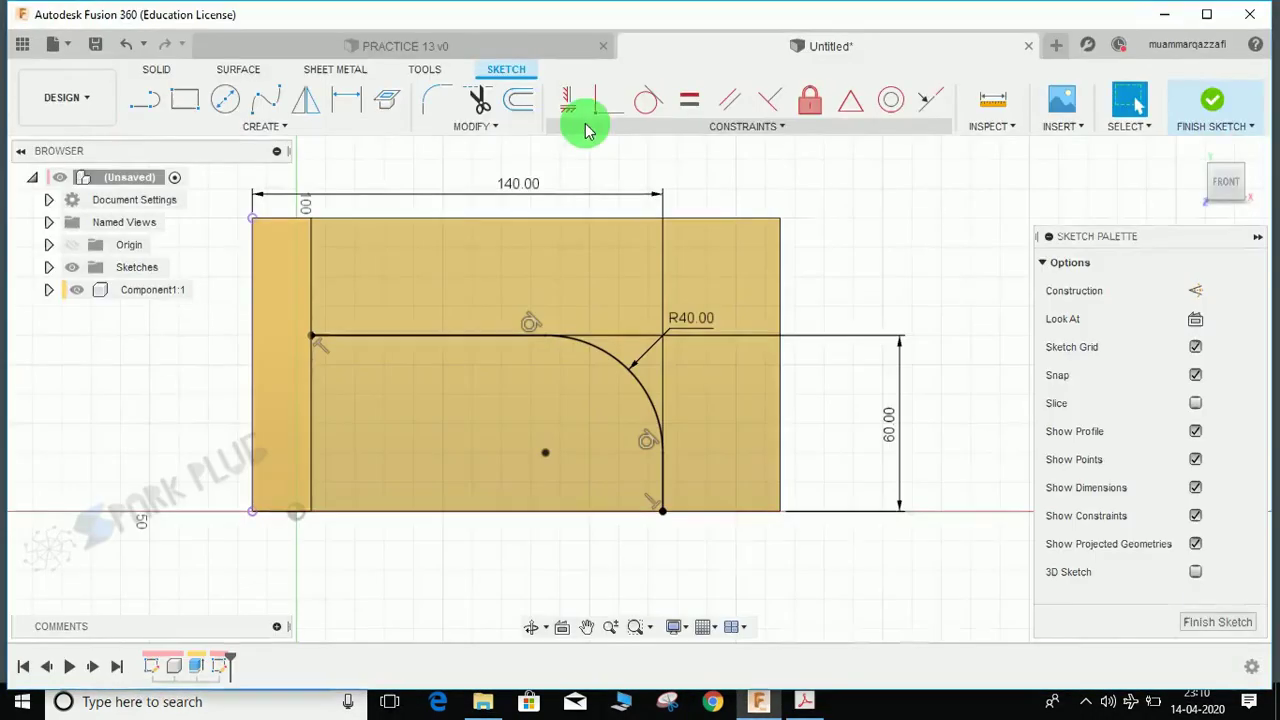
click(477, 128)
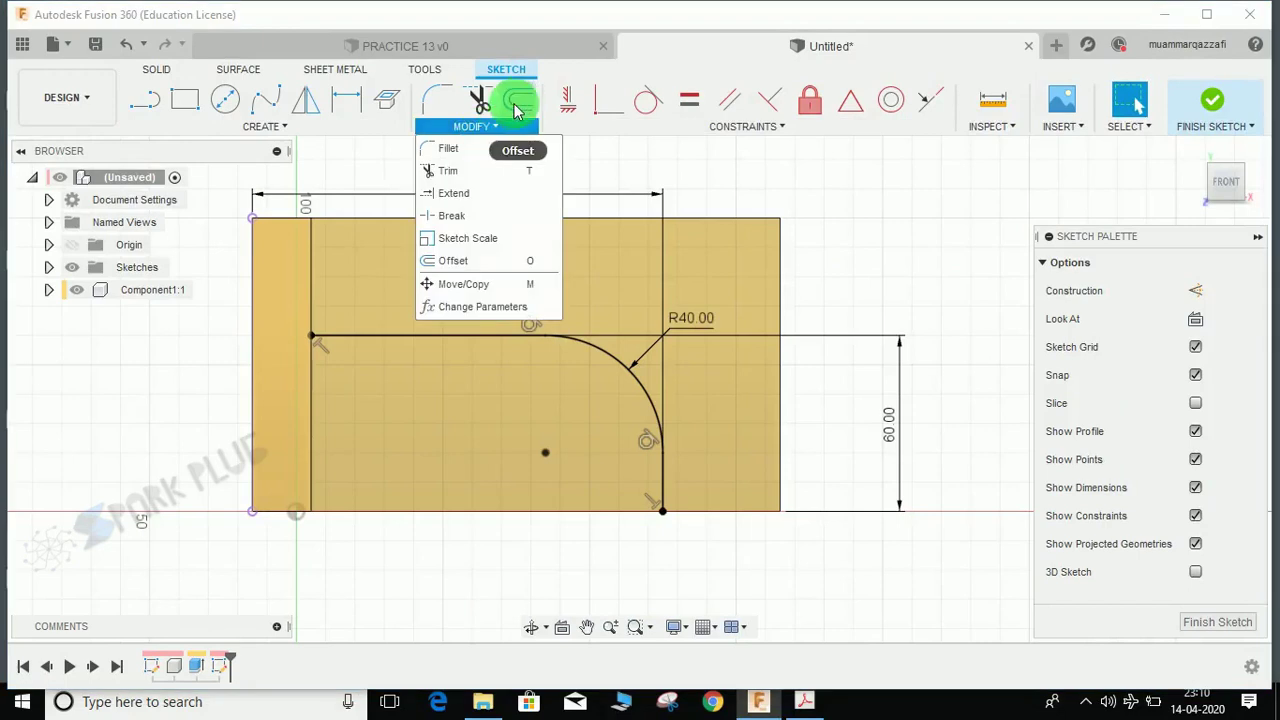
click(518, 100)
click(902, 291)
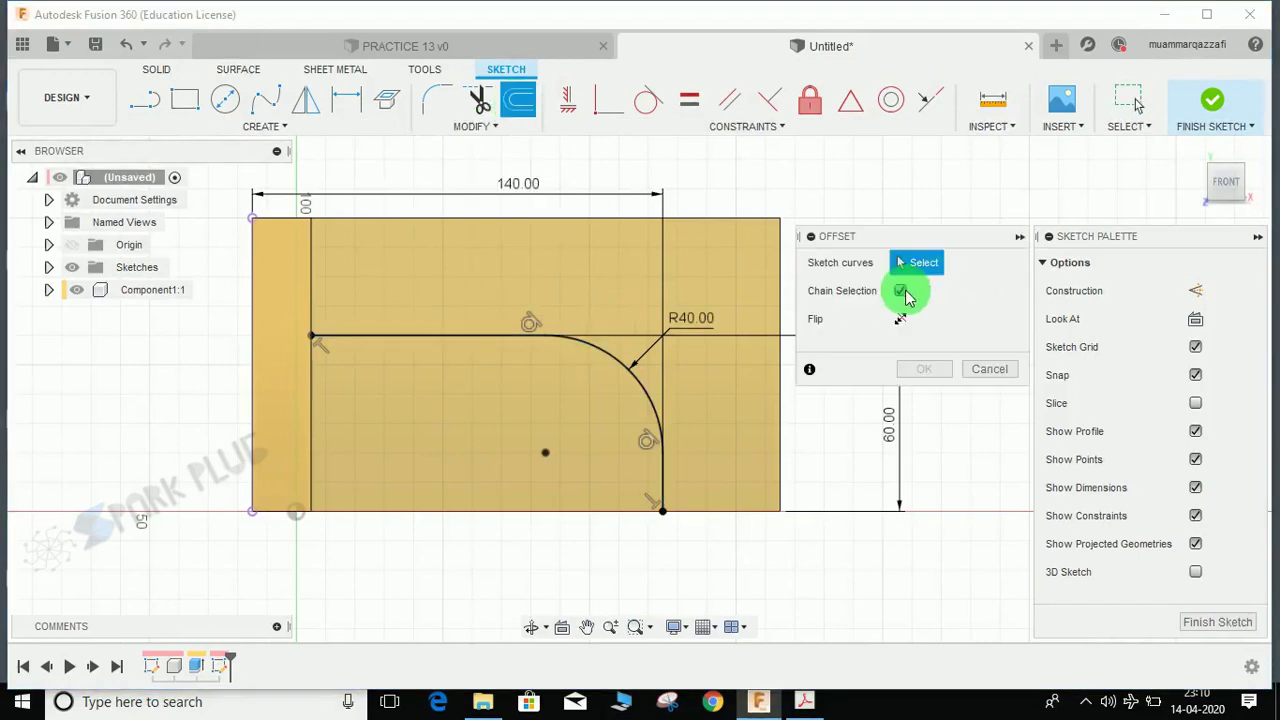
click(621, 366)
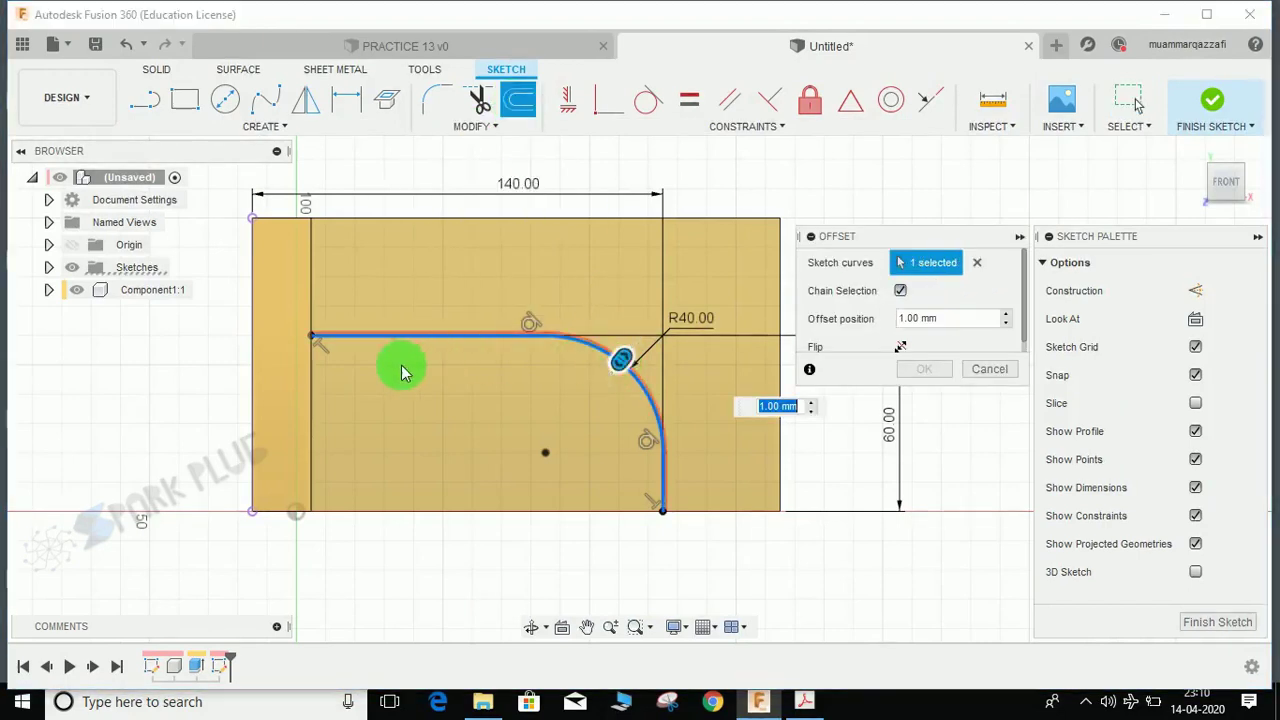
drag(625, 370, 600, 386)
drag(971, 320, 820, 327)
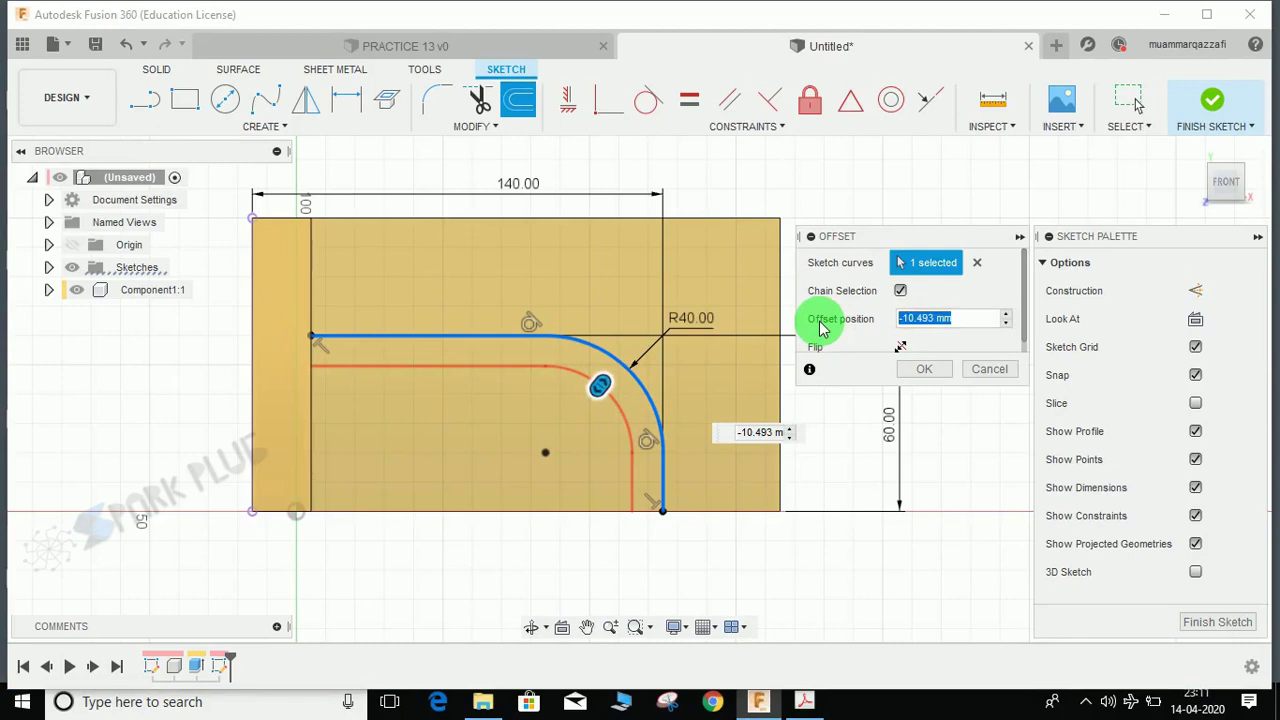
text(-20)
key(Return)
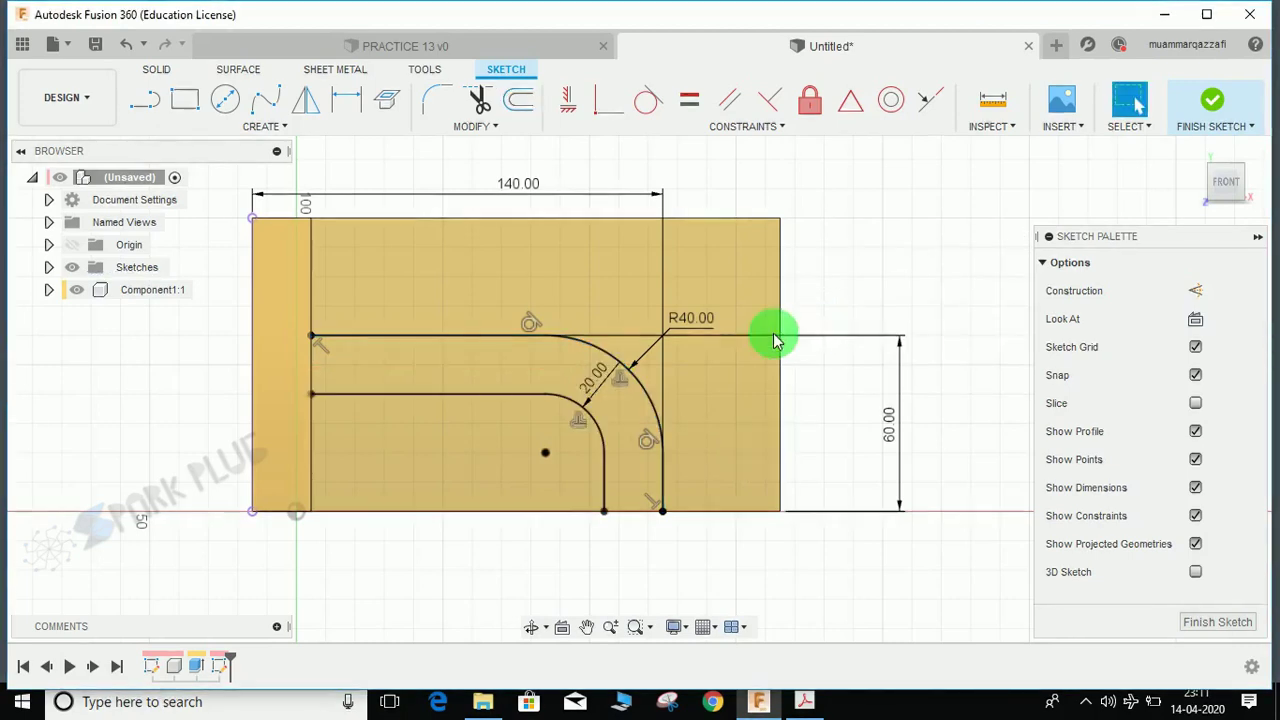
Finish the sketch of the curved band on the long wall's inner face.
key(l)
key(Escape)
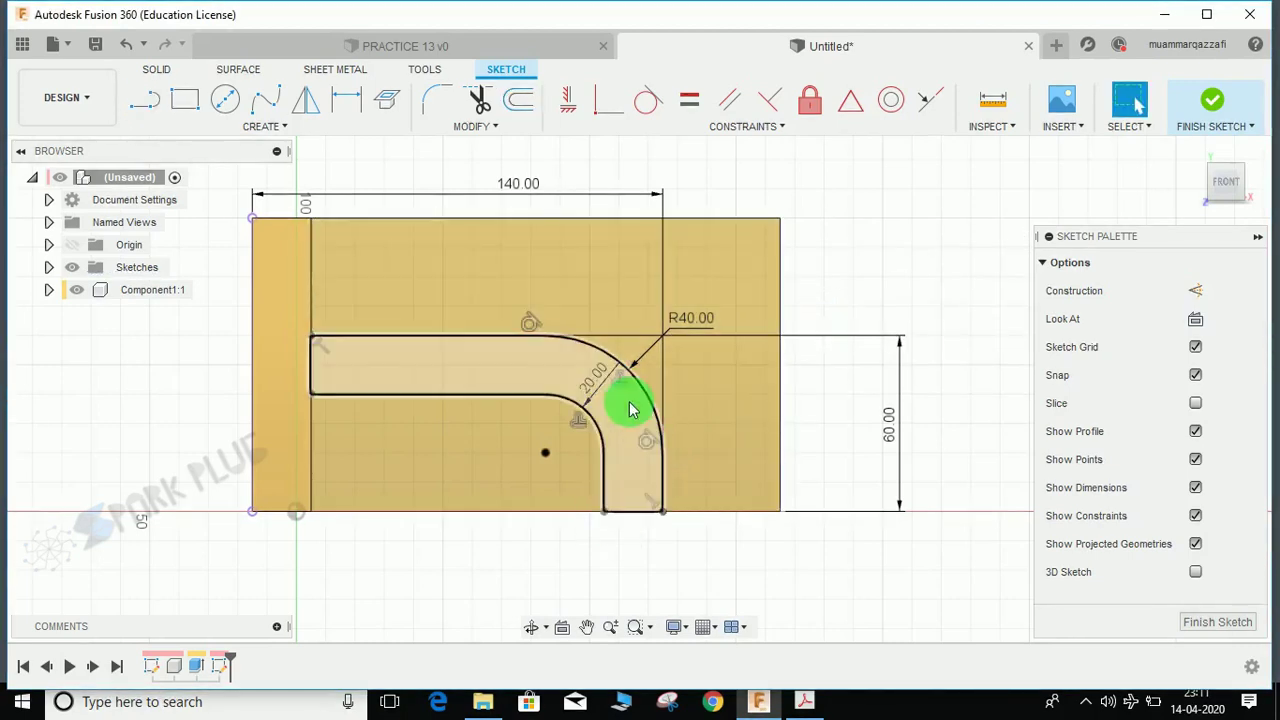
click(592, 420)
key(Escape)
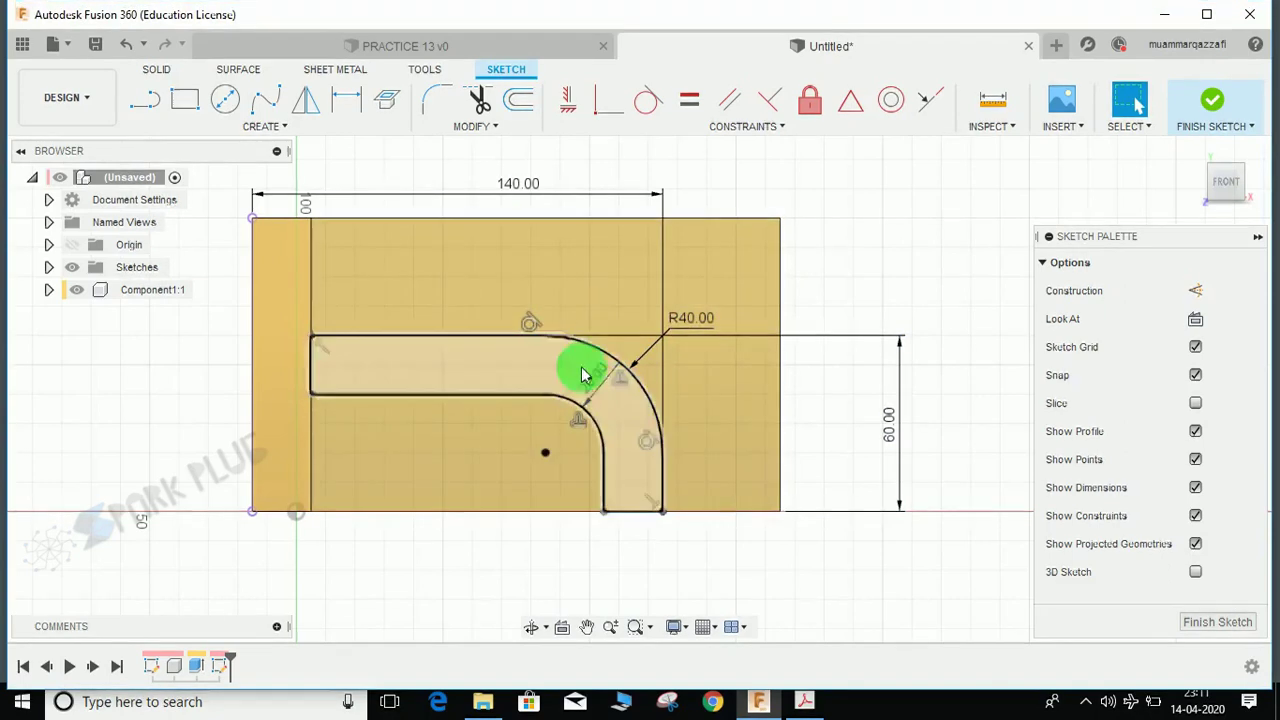
click(1222, 110)
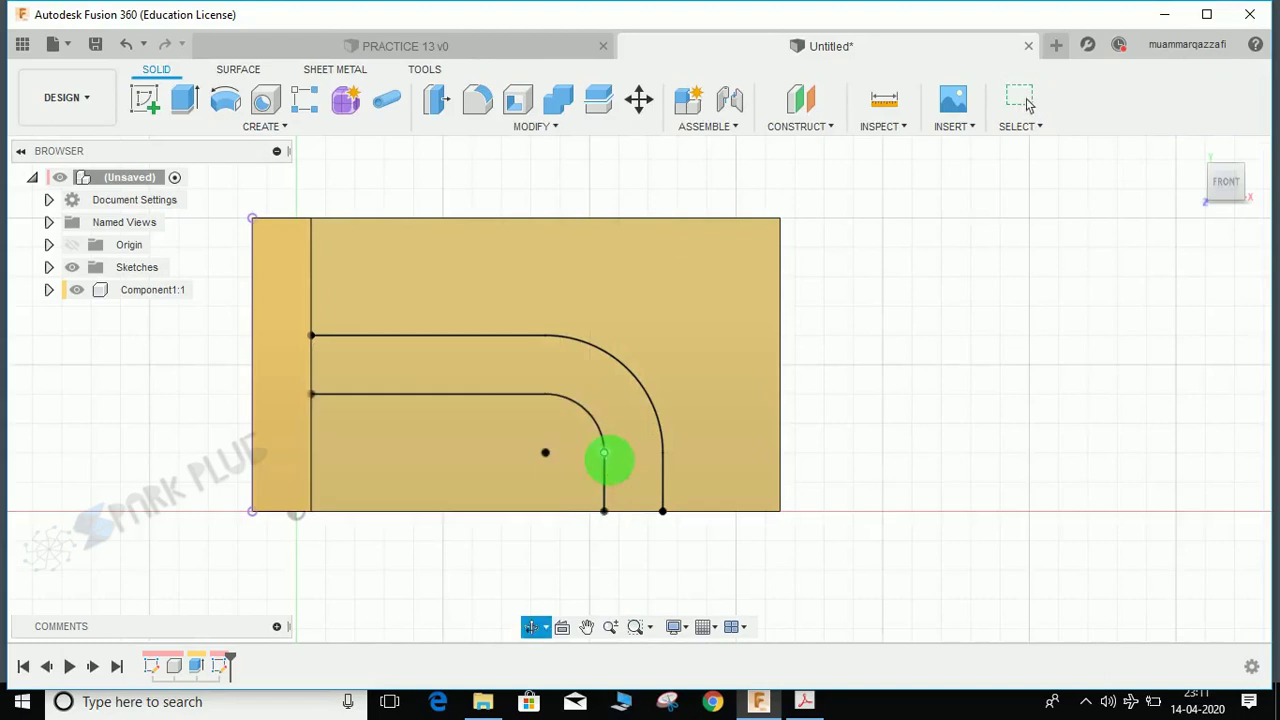
Check the band's depth in the PDF drawing, then extrude the curved band profile 70 mm in Fusion 360, joined to the wall.
shift+middle_drag(608, 457, 557, 491)
click(804, 701)
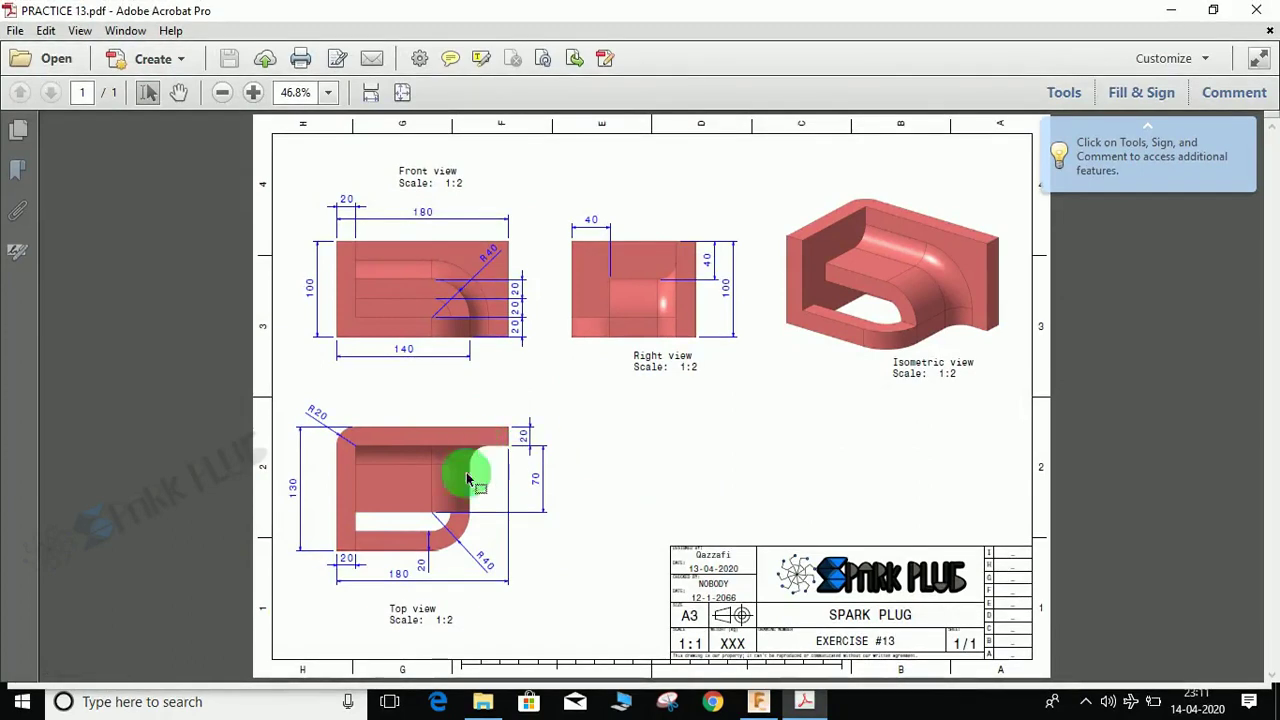
click(1170, 10)
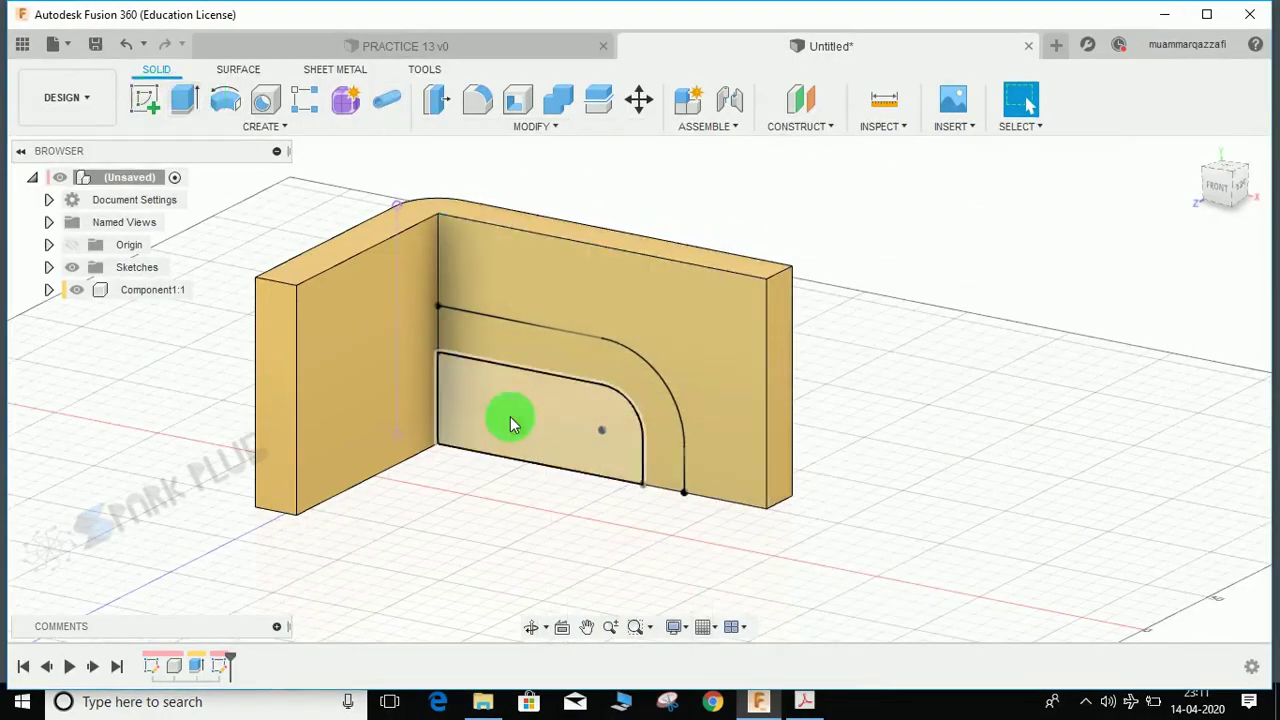
click(184, 96)
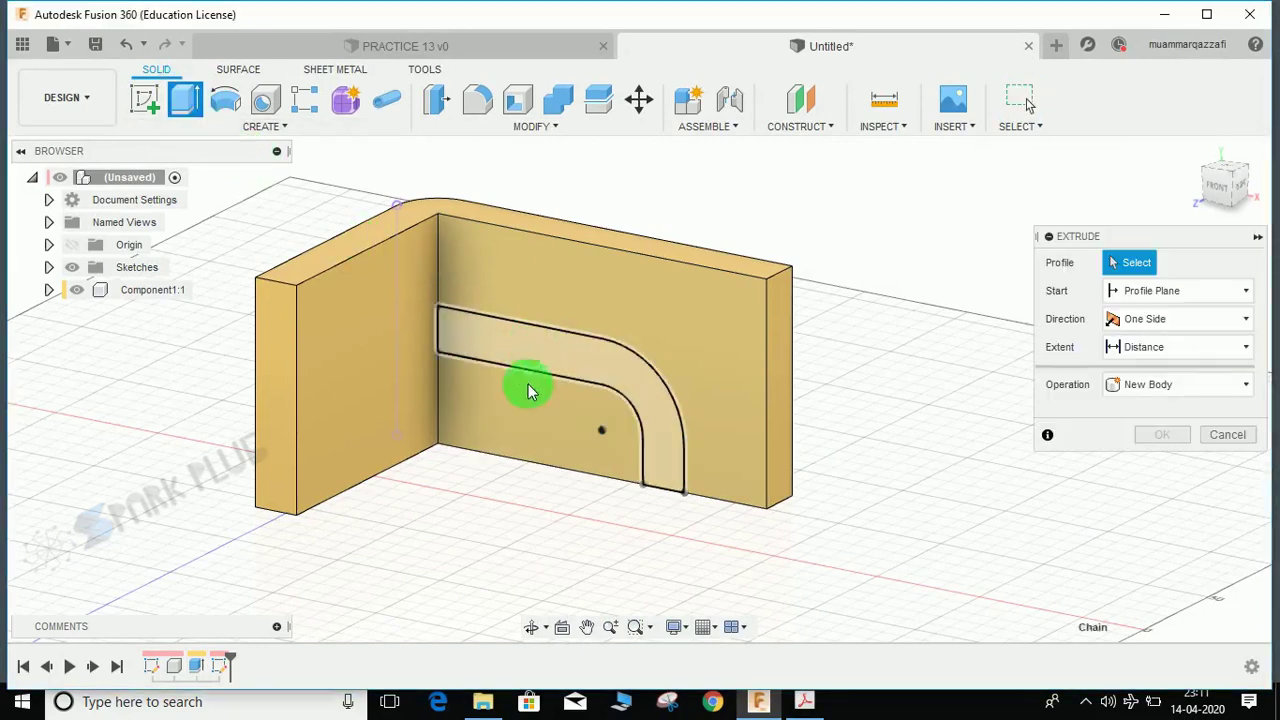
click(540, 383)
drag(531, 421, 478, 438)
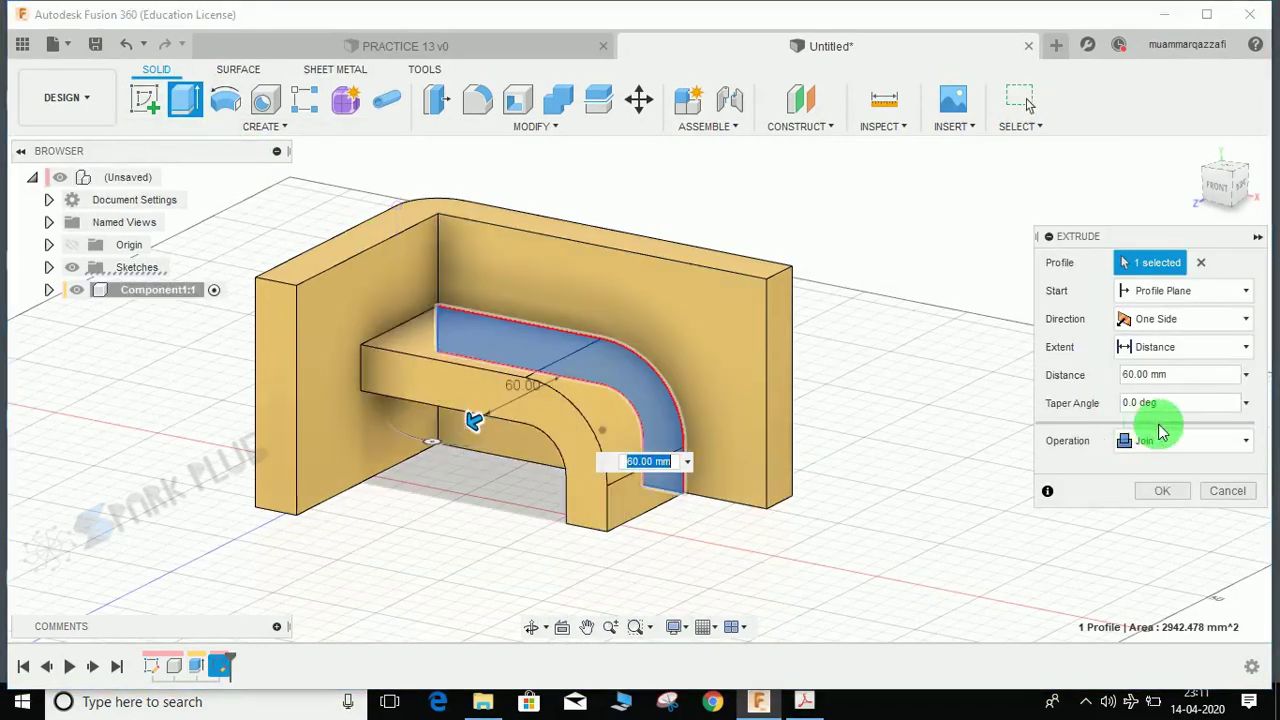
click(1175, 376)
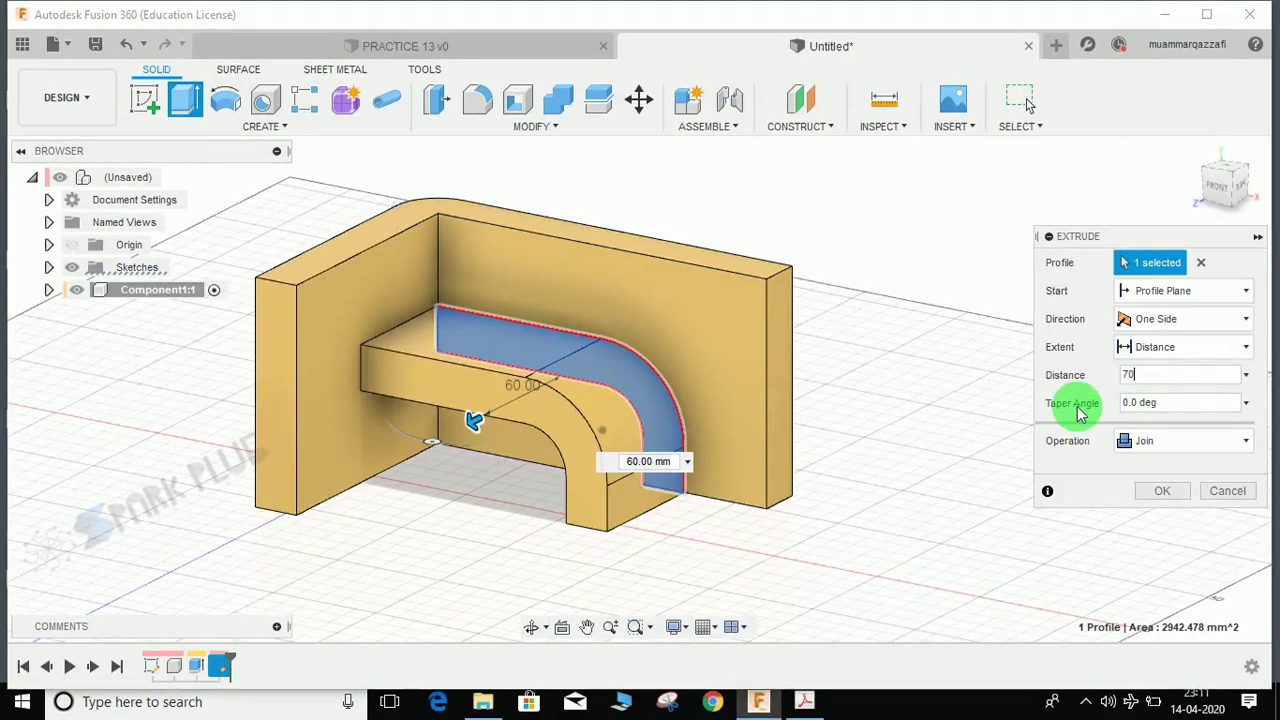
key(Return)
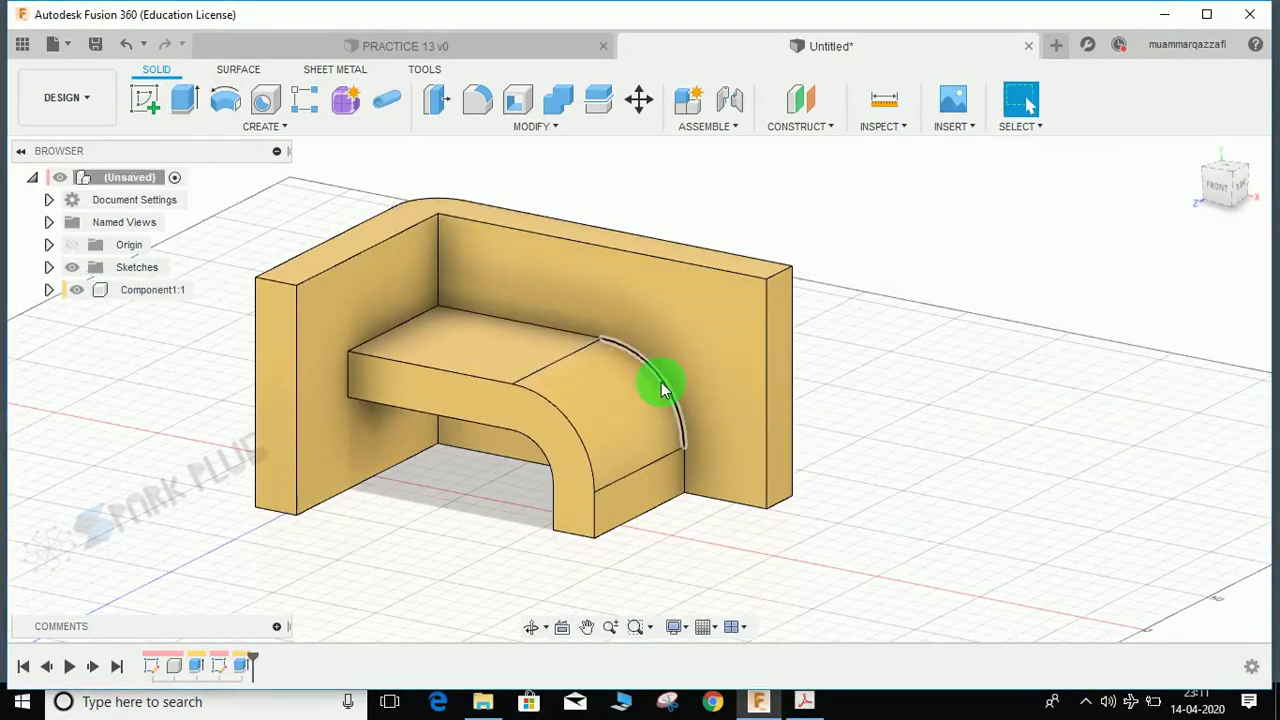
Check the PDF drawing, then fillet the tangent edge chain between the curved band and the long wall with a 20 mm radius in Fusion 360.
mouse_move(661, 382)
shift+middle_down()
mouse_move(651, 437)
mouse_move(655, 410)
shift+middle_up()
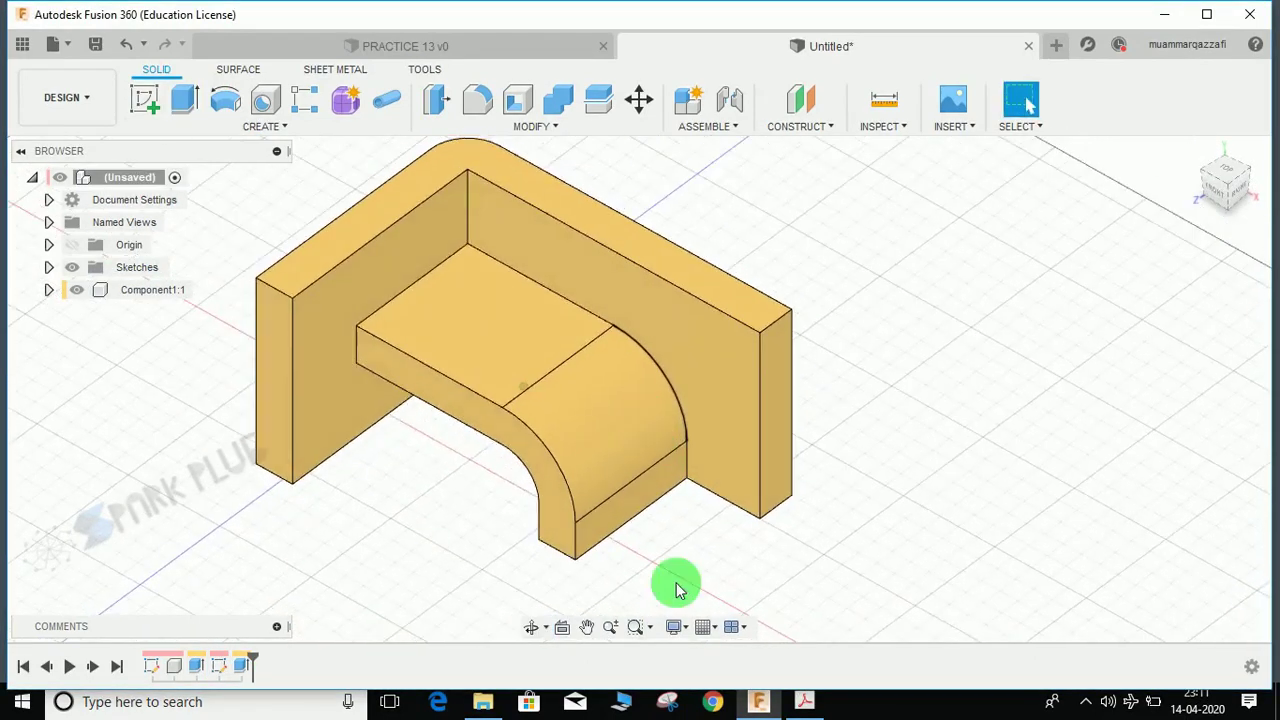
click(806, 702)
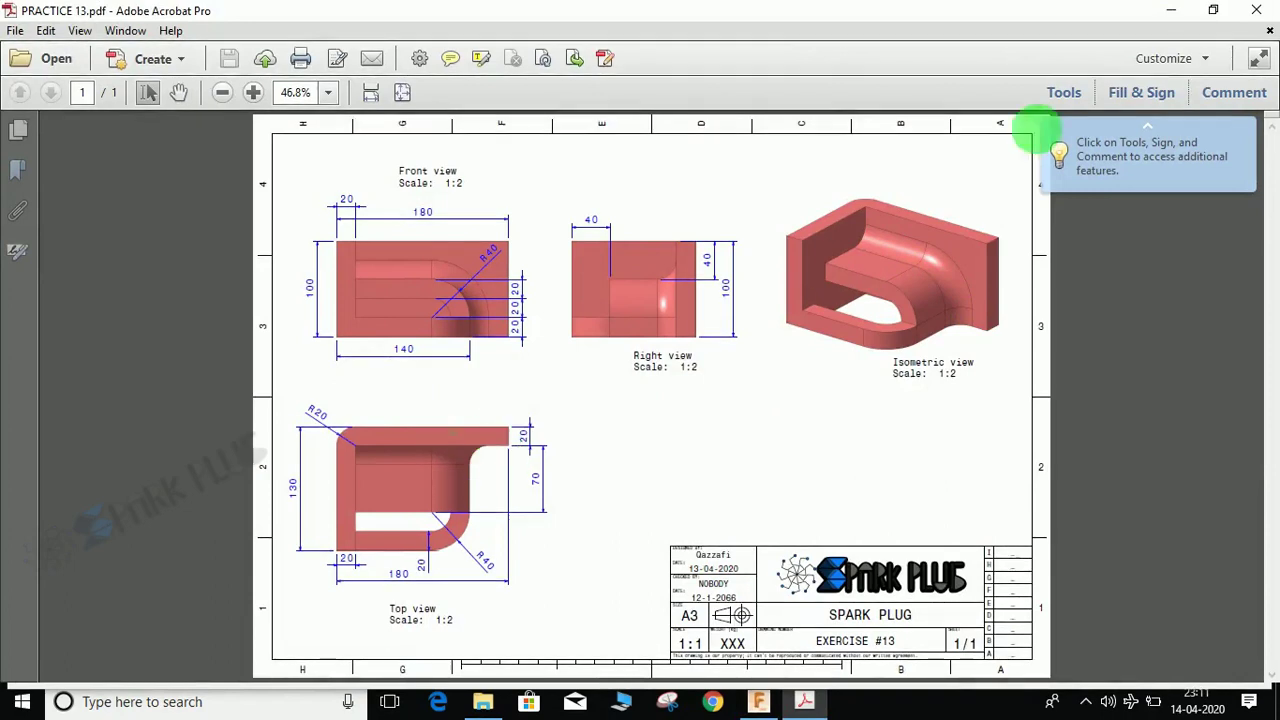
click(1176, 10)
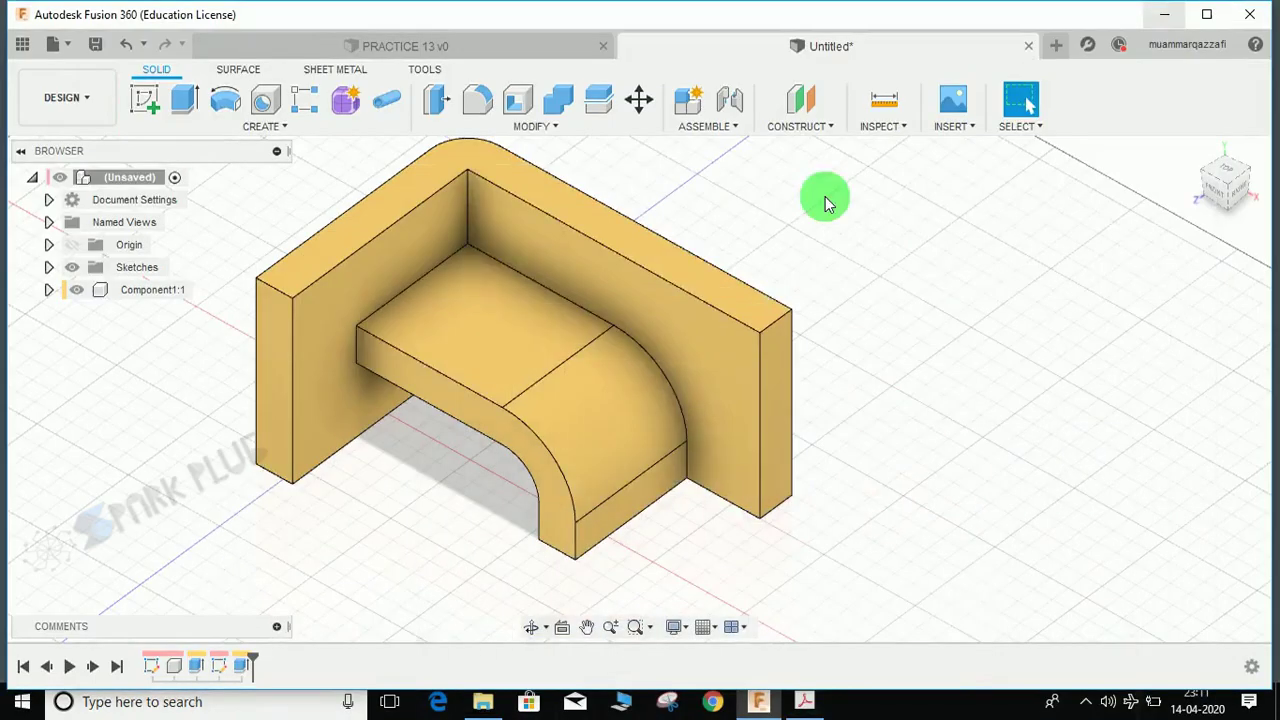
click(477, 100)
click(523, 277)
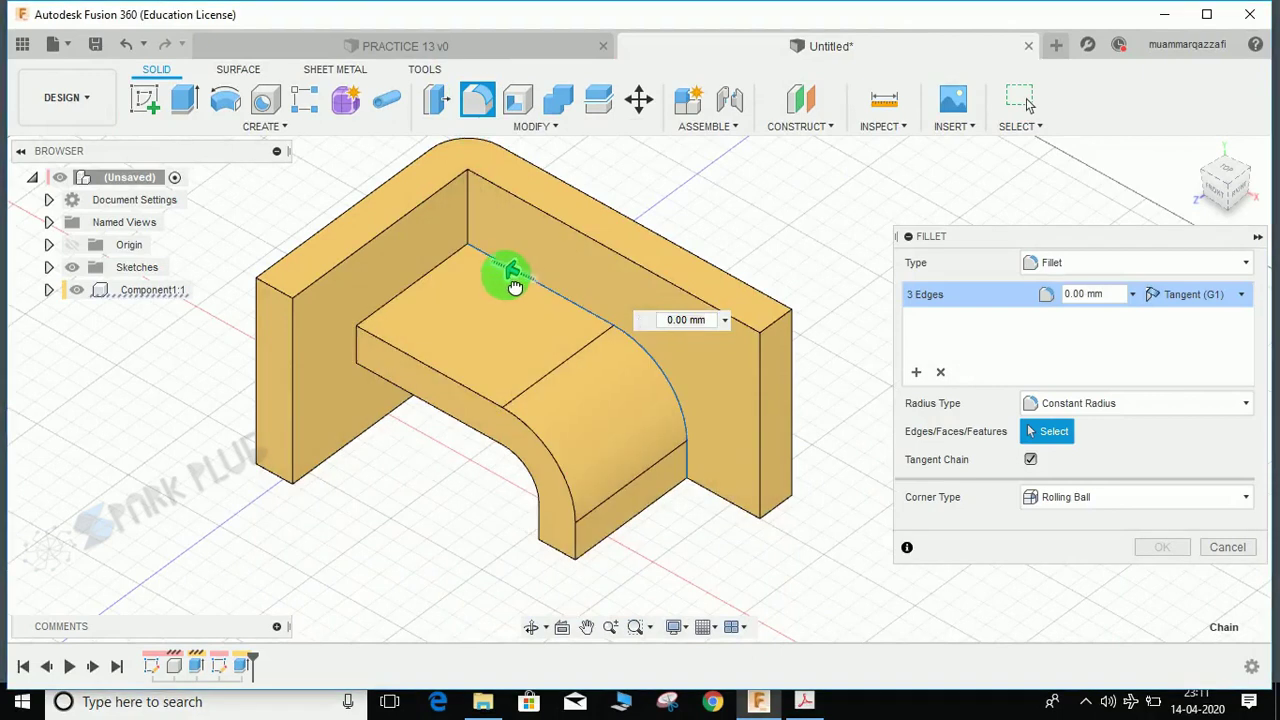
drag(513, 287, 742, 380)
text(20)
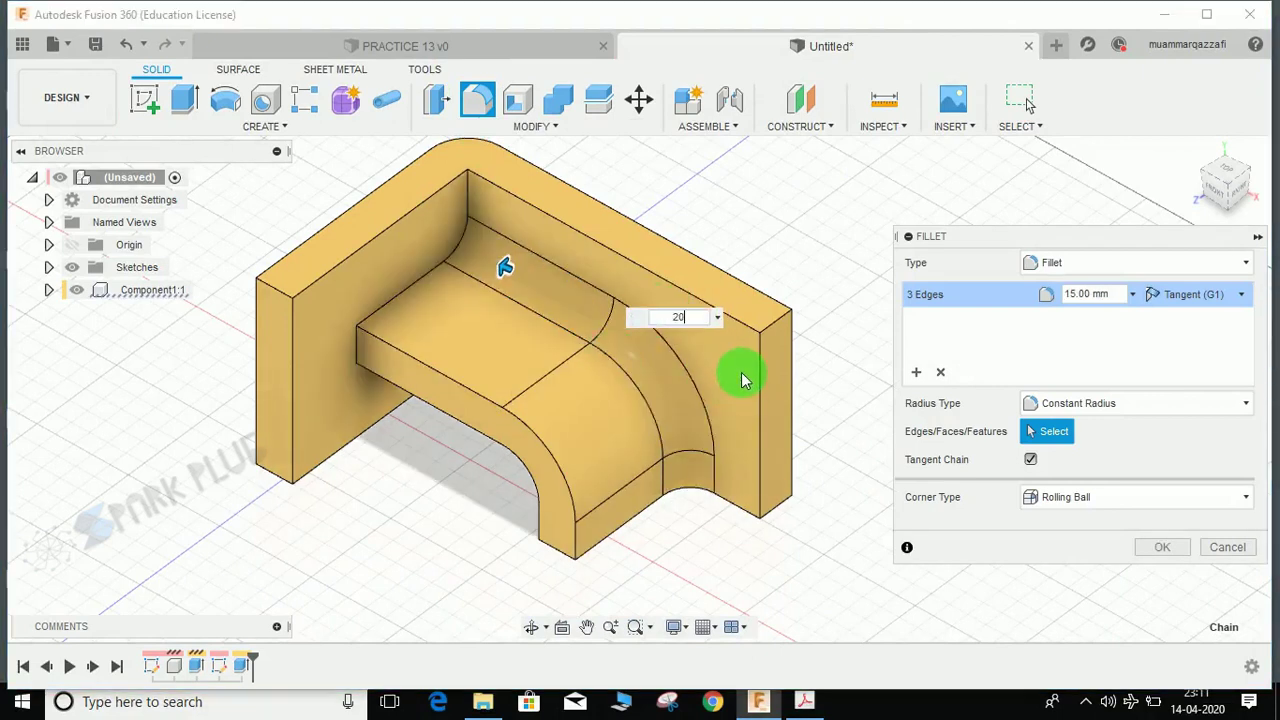
key(Return)
Check the lower loop in the PDF drawing, then start a sketch on the horizontal plane under the bracket in Fusion 360.
shift+middle_drag(669, 432, 766, 420)
click(807, 704)
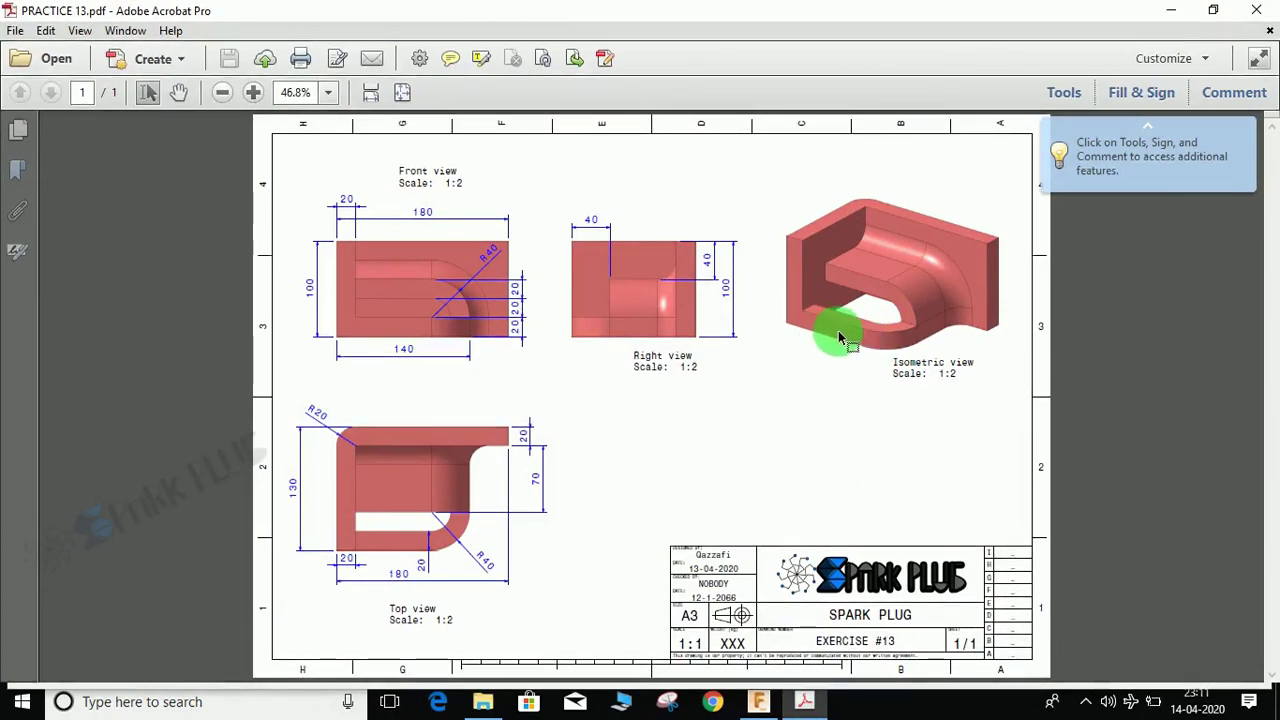
click(1188, 10)
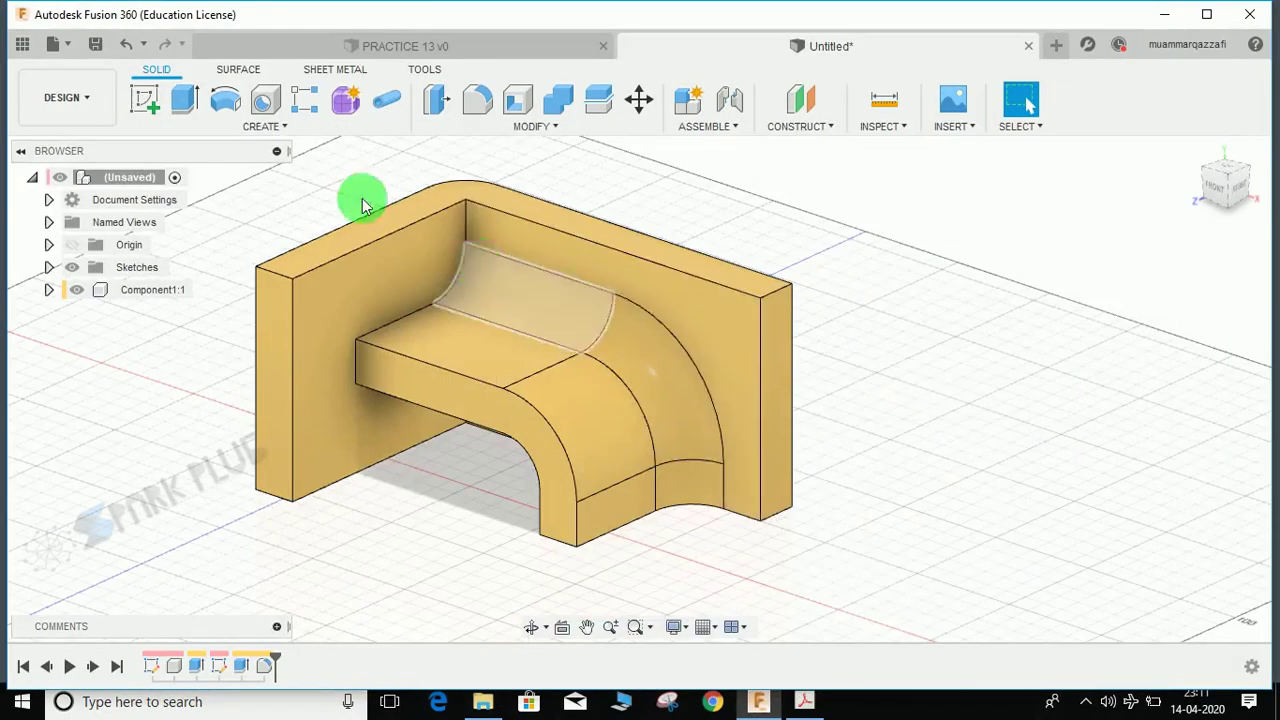
click(400, 490)
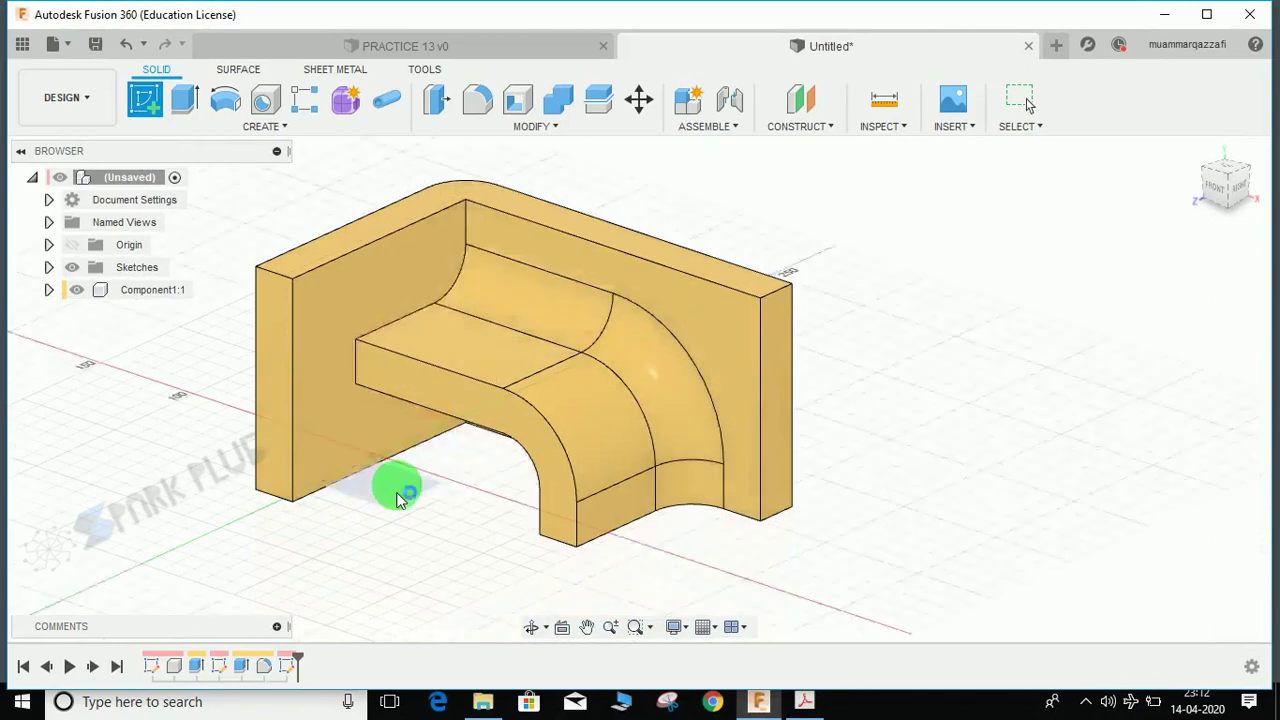
scroll(711, 491, up, 2)
mouse_move(743, 491)
middle_down()
mouse_move(697, 470)
mouse_move(618, 557)
middle_up()
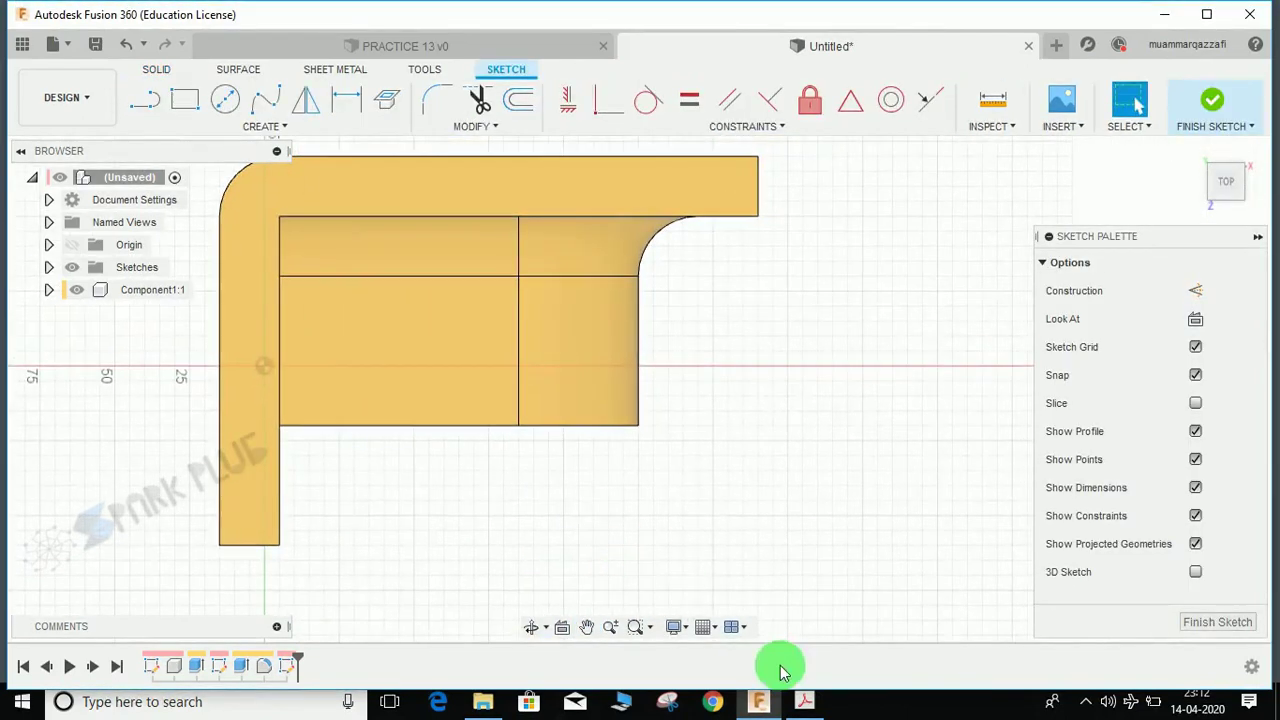
Draw a horizontal line from the short wall's free inner corner to below the band's outer side, then a vertical line up to the band's corner.
key(l)
click(280, 545)
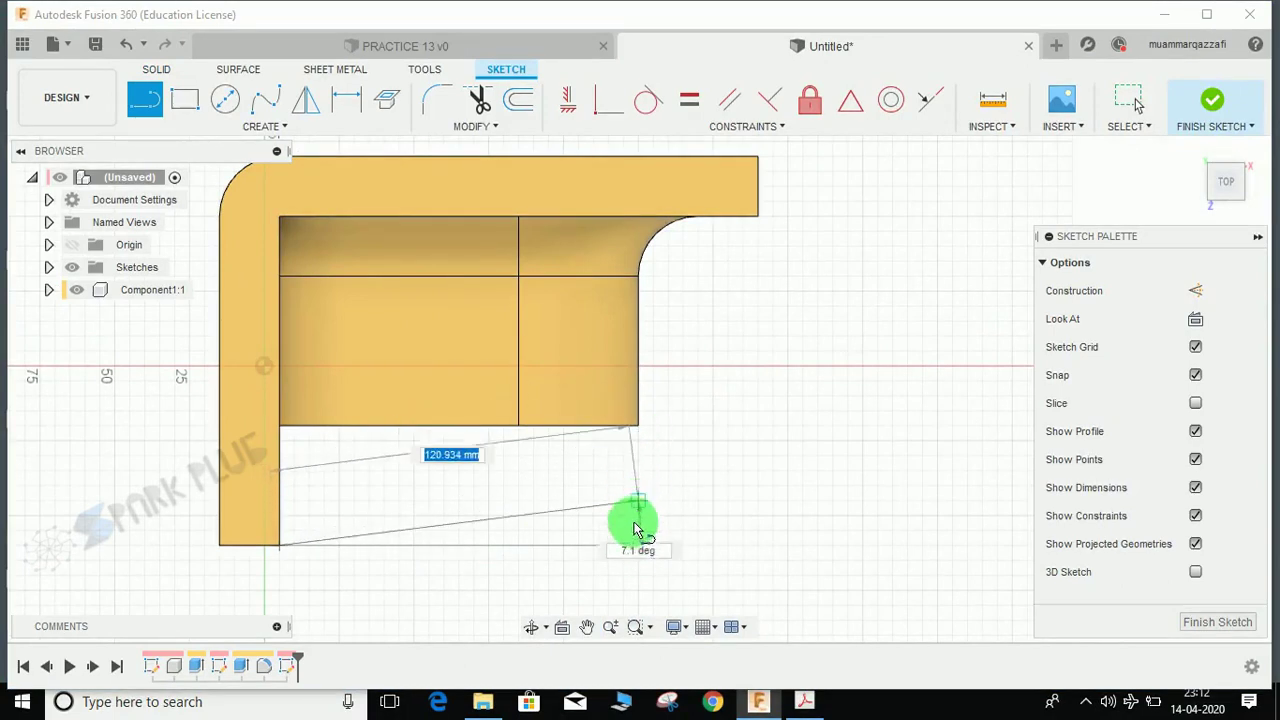
click(638, 545)
click(638, 426)
drag(638, 426, 778, 560)
Check the corner radius in the PDF drawing, then fillet the corner between the two new sketch lines in Fusion 360 with a 40 mm radius.
click(804, 701)
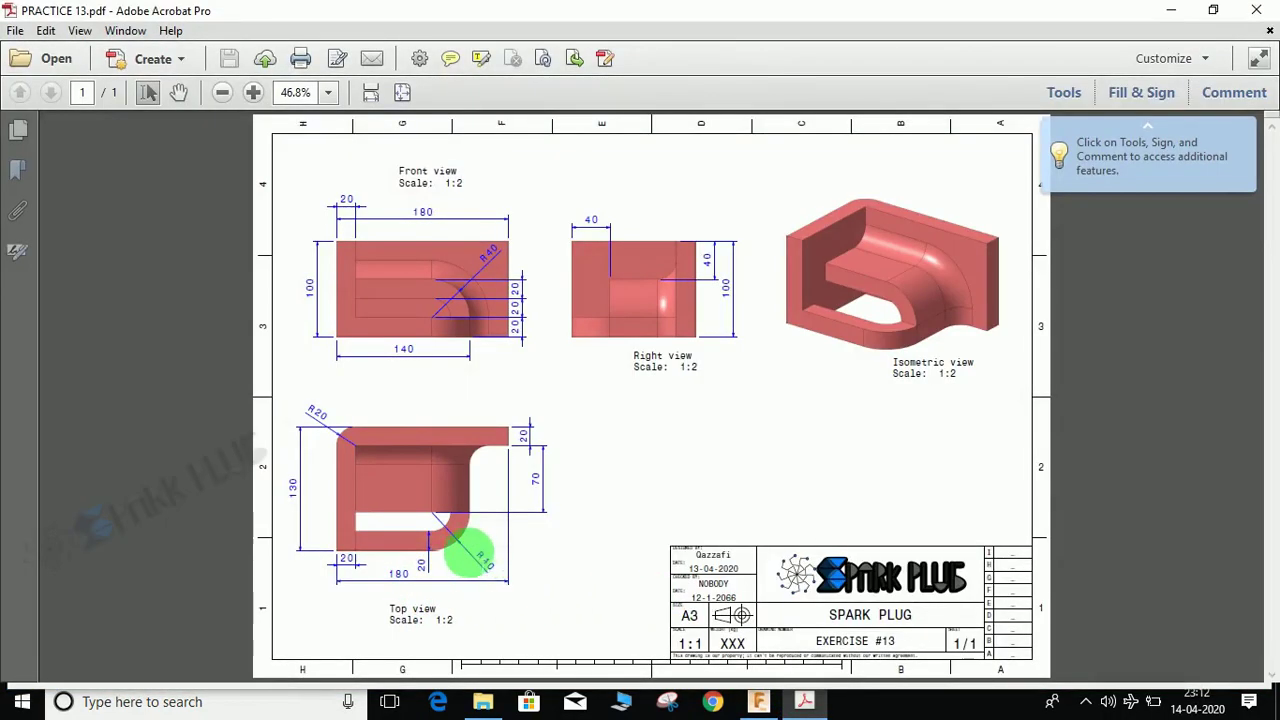
click(1171, 13)
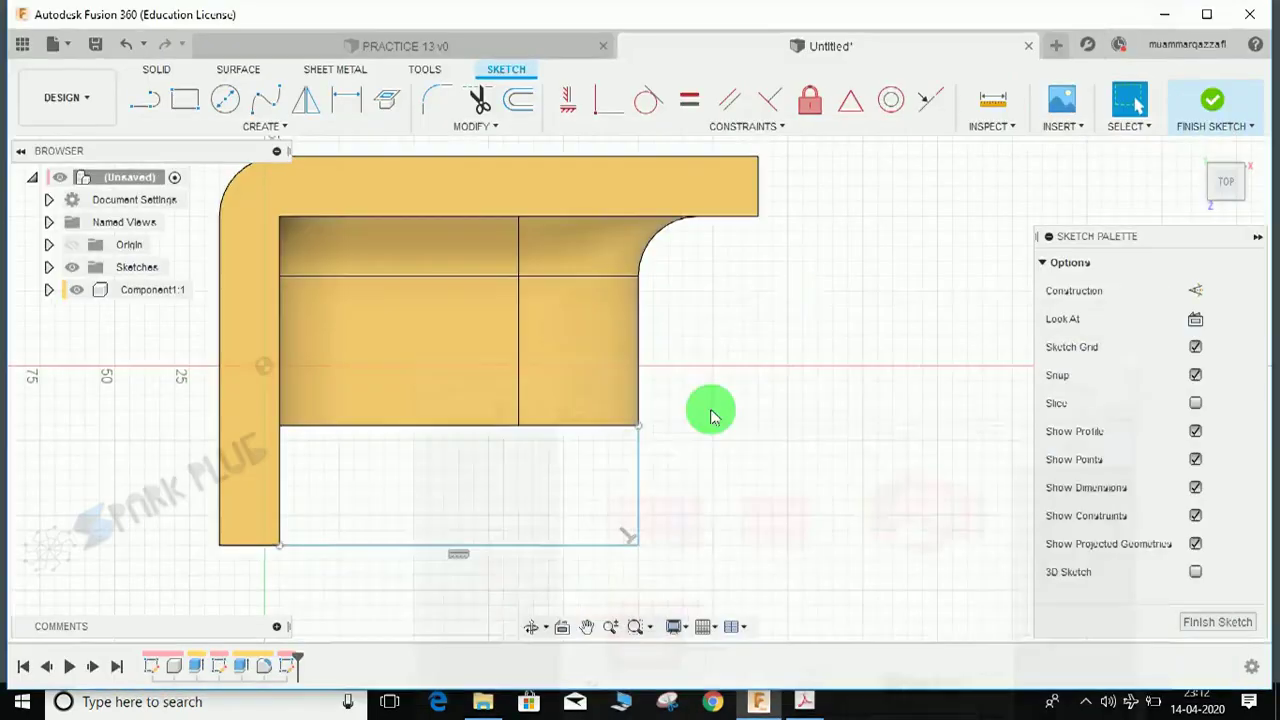
click(428, 96)
click(632, 520)
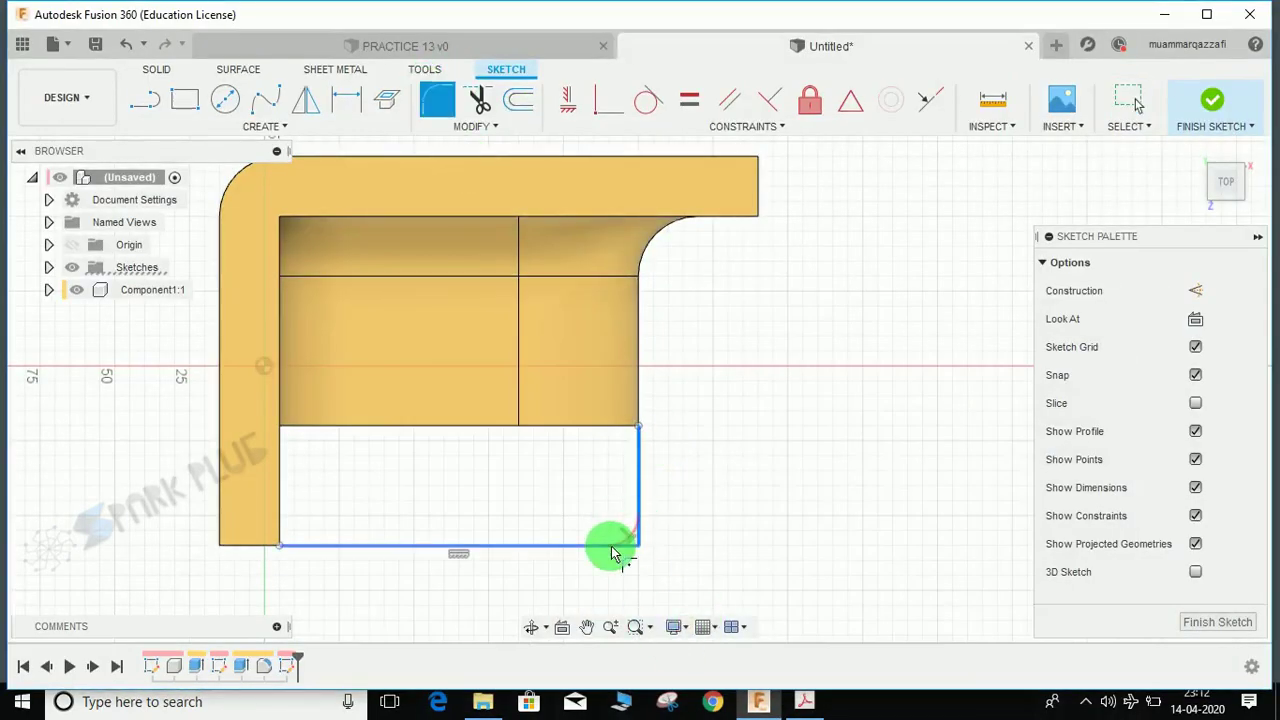
click(613, 553)
text(40)
key(Return)
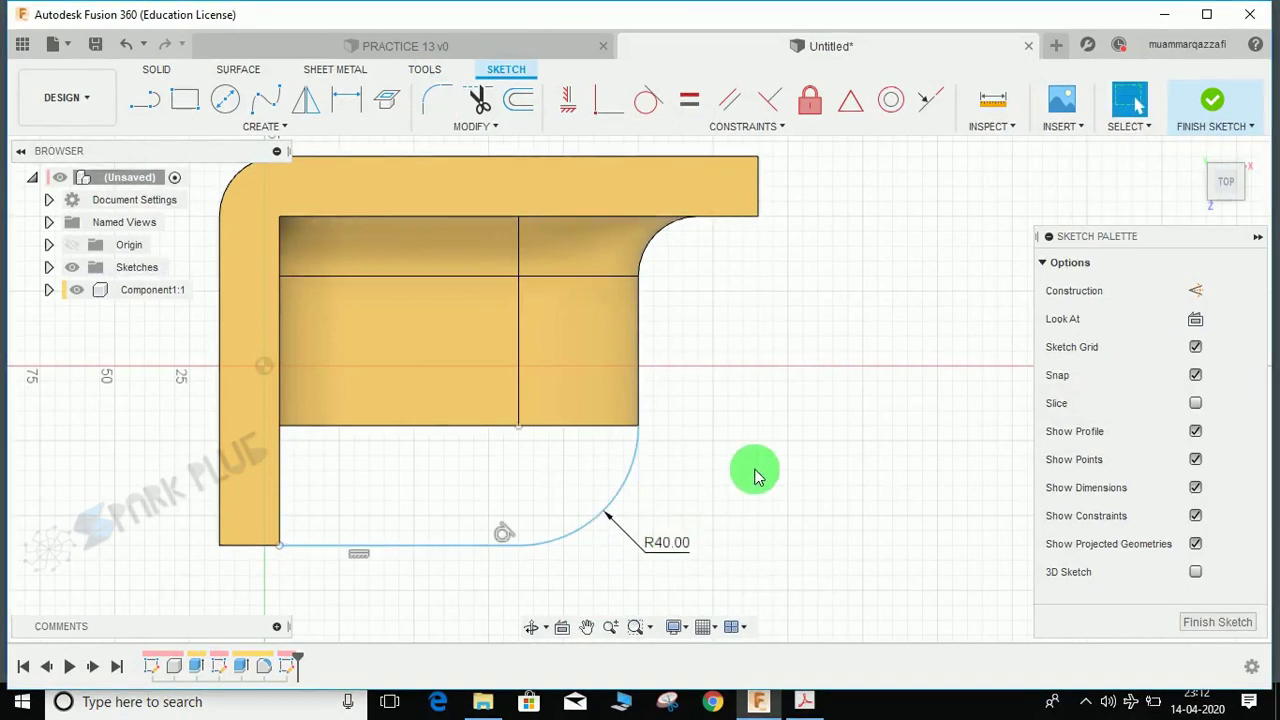
Offset the chain of the horizontal line and the R40 arc 20 mm inward.
click(518, 99)
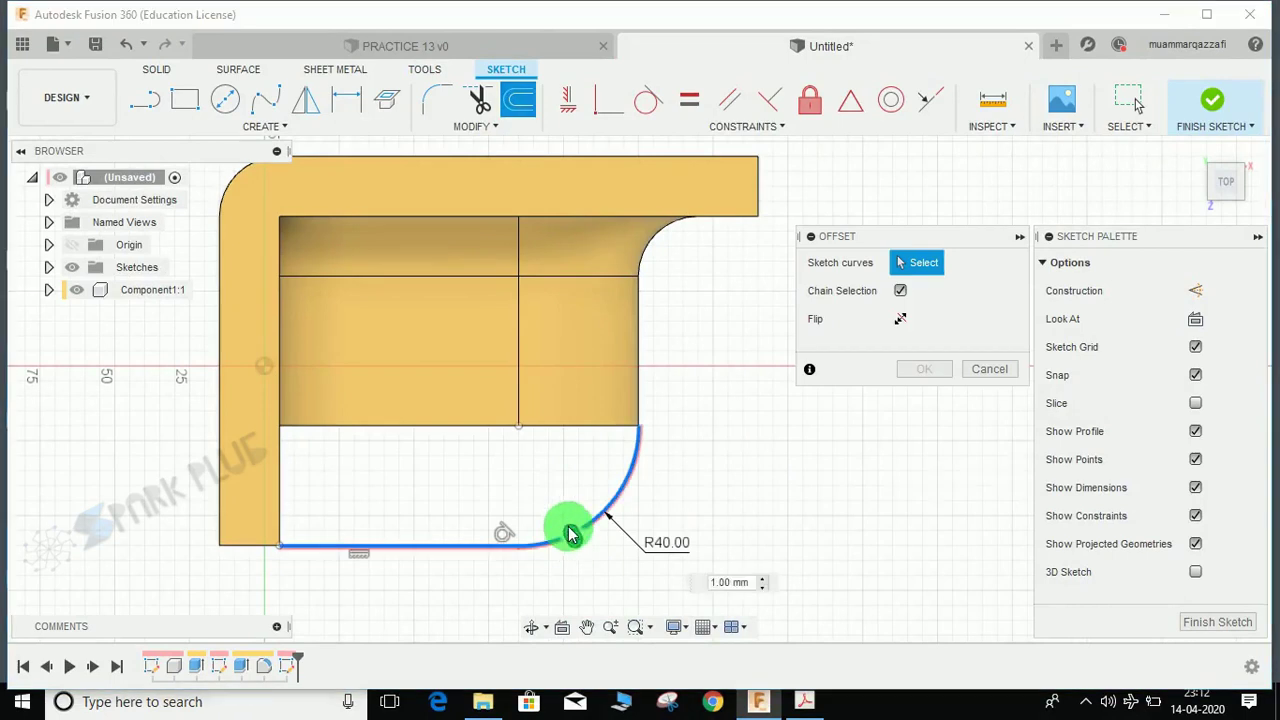
click(570, 535)
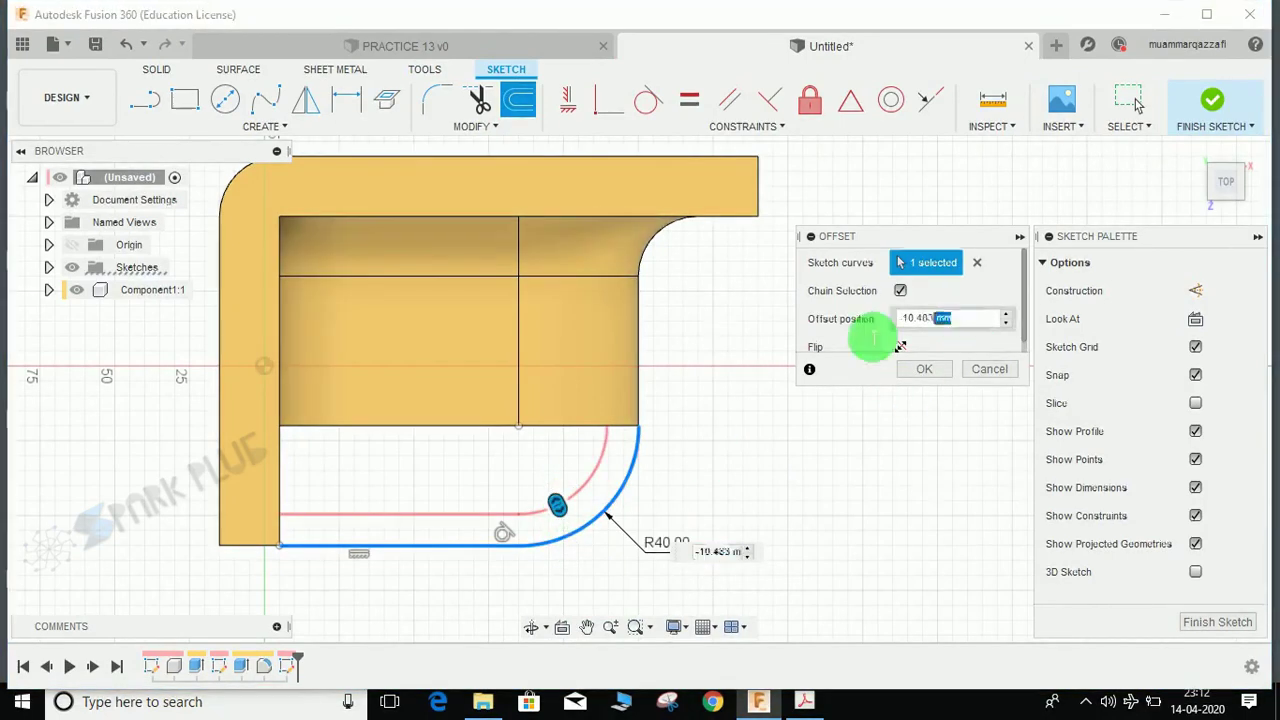
drag(873, 338, 693, 338)
key(Return)
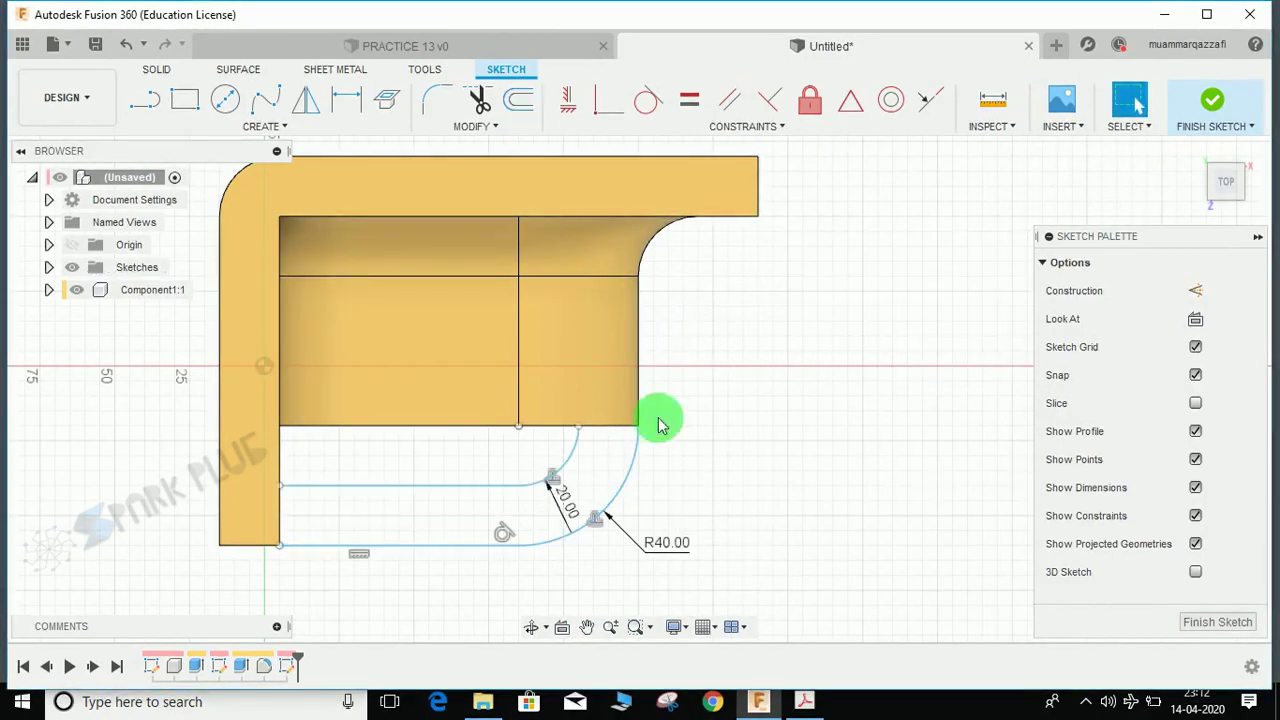
Draw a line along the band's front edge connecting the upper ends of the inner and outer arcs.
key(l)
click(578, 426)
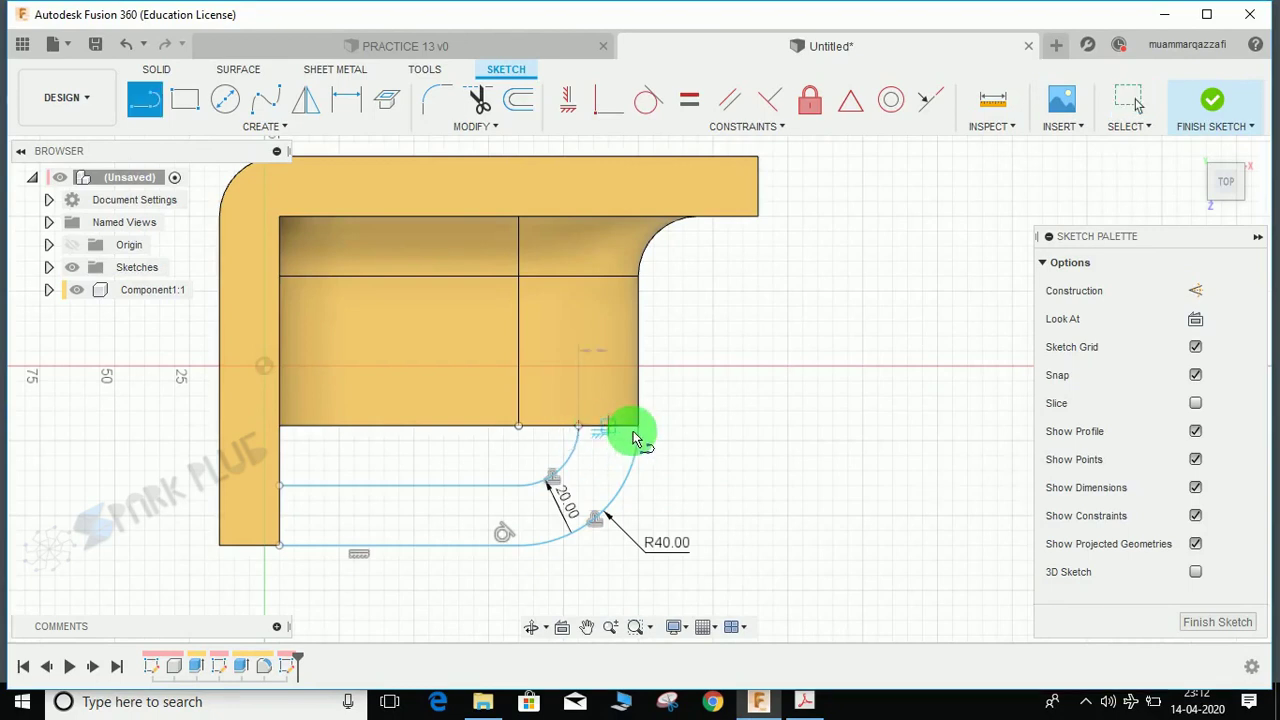
click(638, 426)
key(Escape)
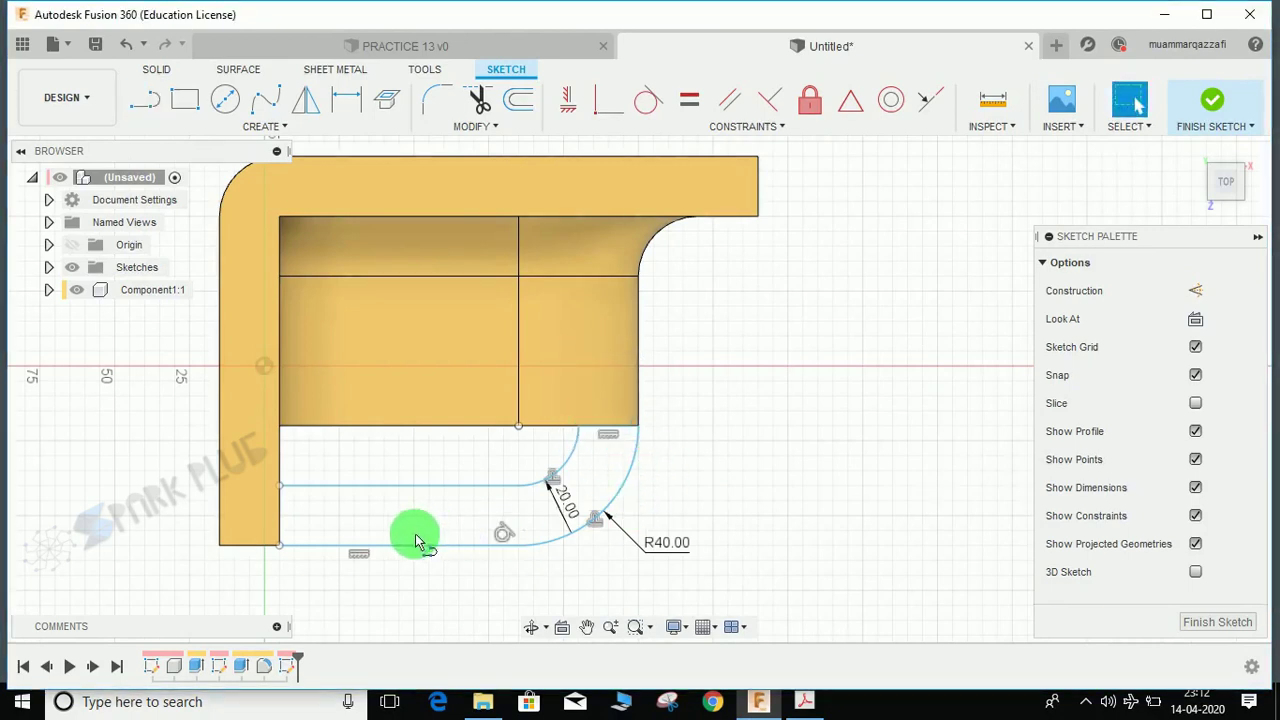
Close the loop profile with a line along the short wall's inner face between the offset line's end and the outer corner, and finish the sketch.
key(l)
click(283, 490)
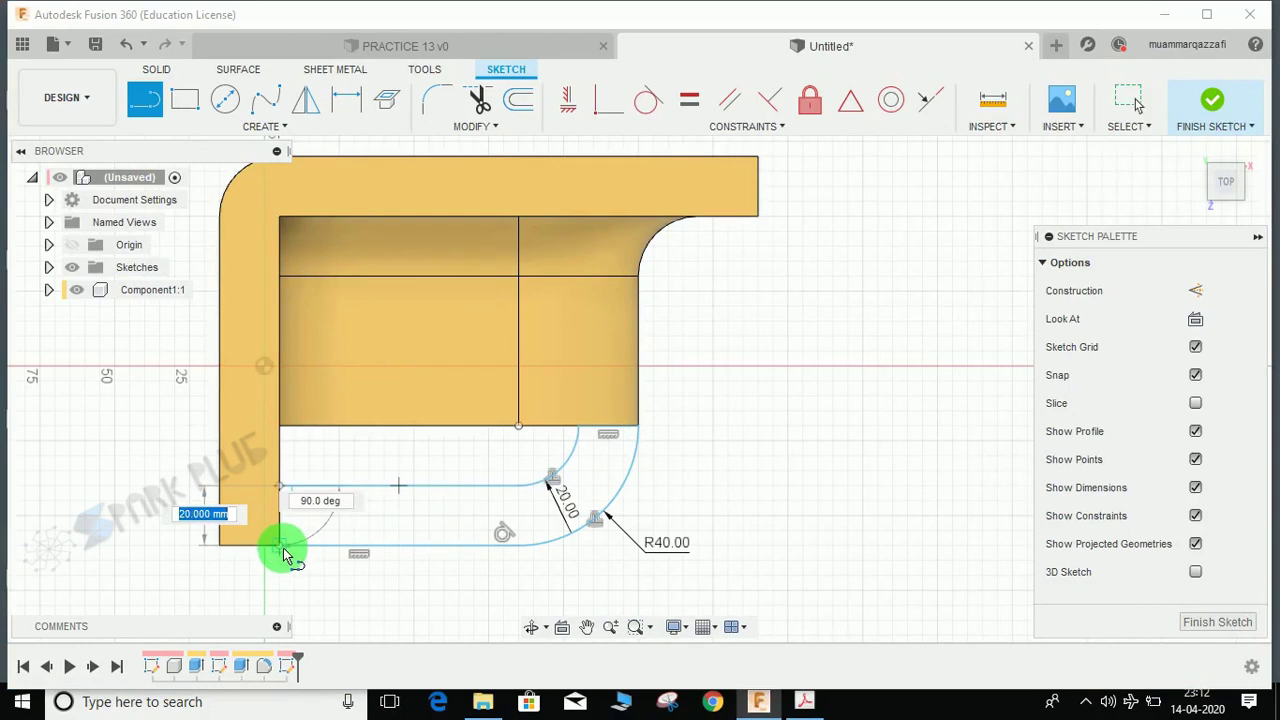
click(280, 546)
key(Escape)
click(1228, 113)
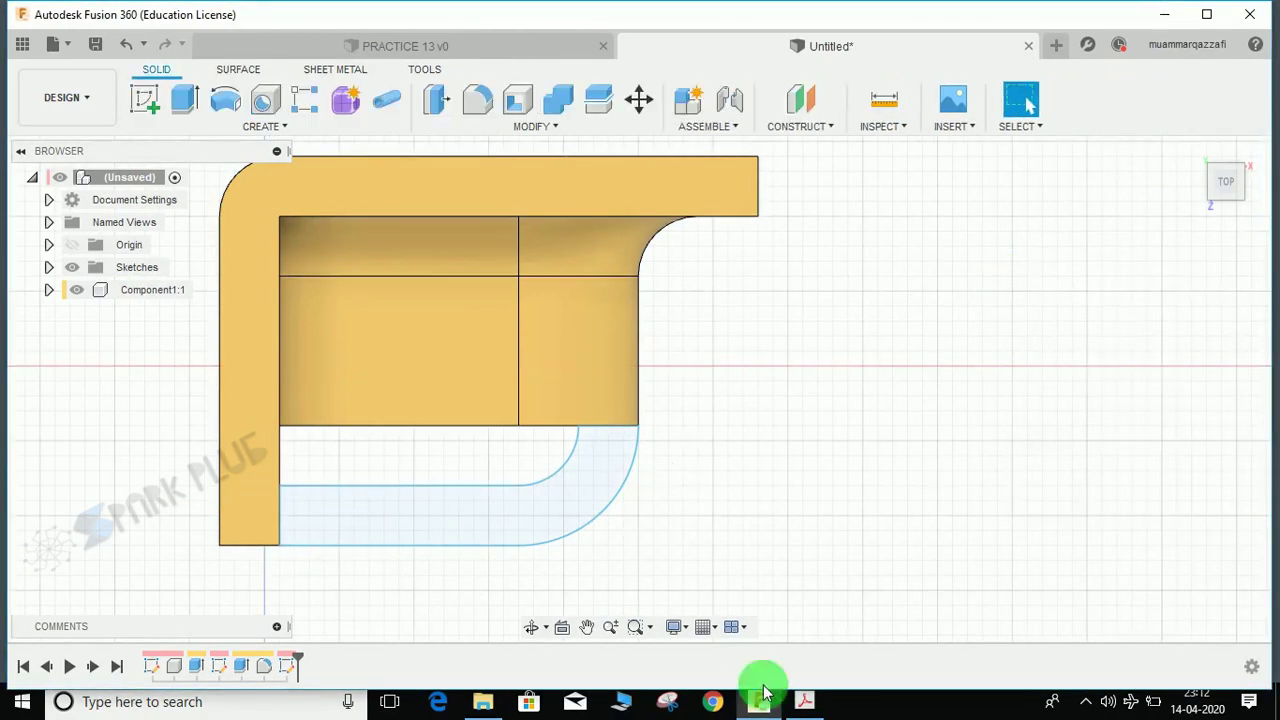
Check the loop's thickness in the PDF drawing, then extrude the closed loop profile 20 mm upward in Fusion 360.
click(804, 701)
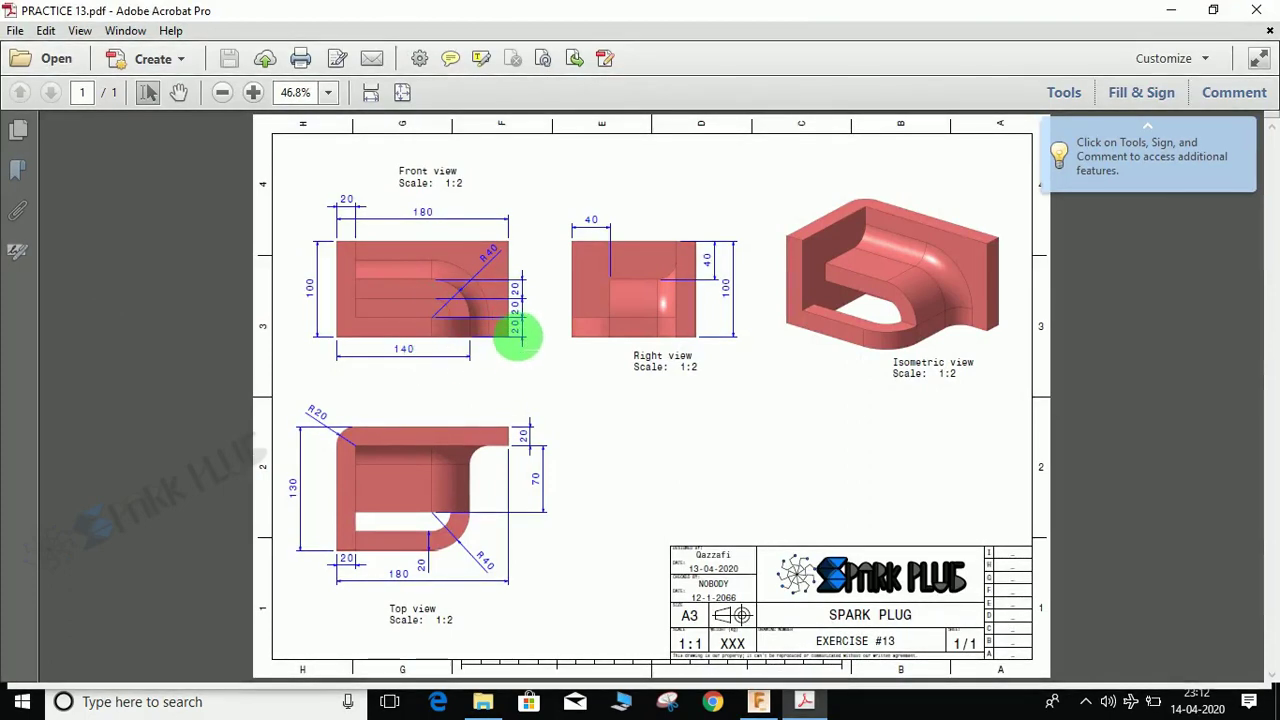
click(1171, 10)
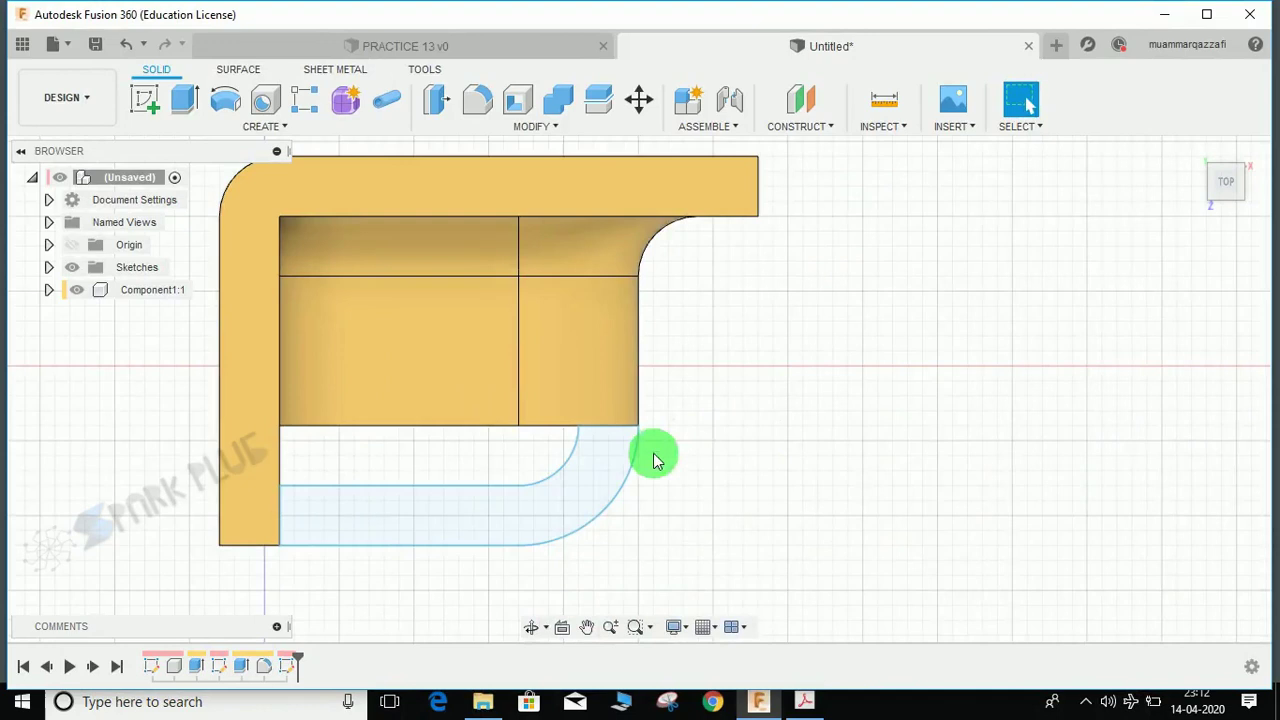
shift+middle_drag(651, 457, 589, 372)
click(183, 100)
click(286, 508)
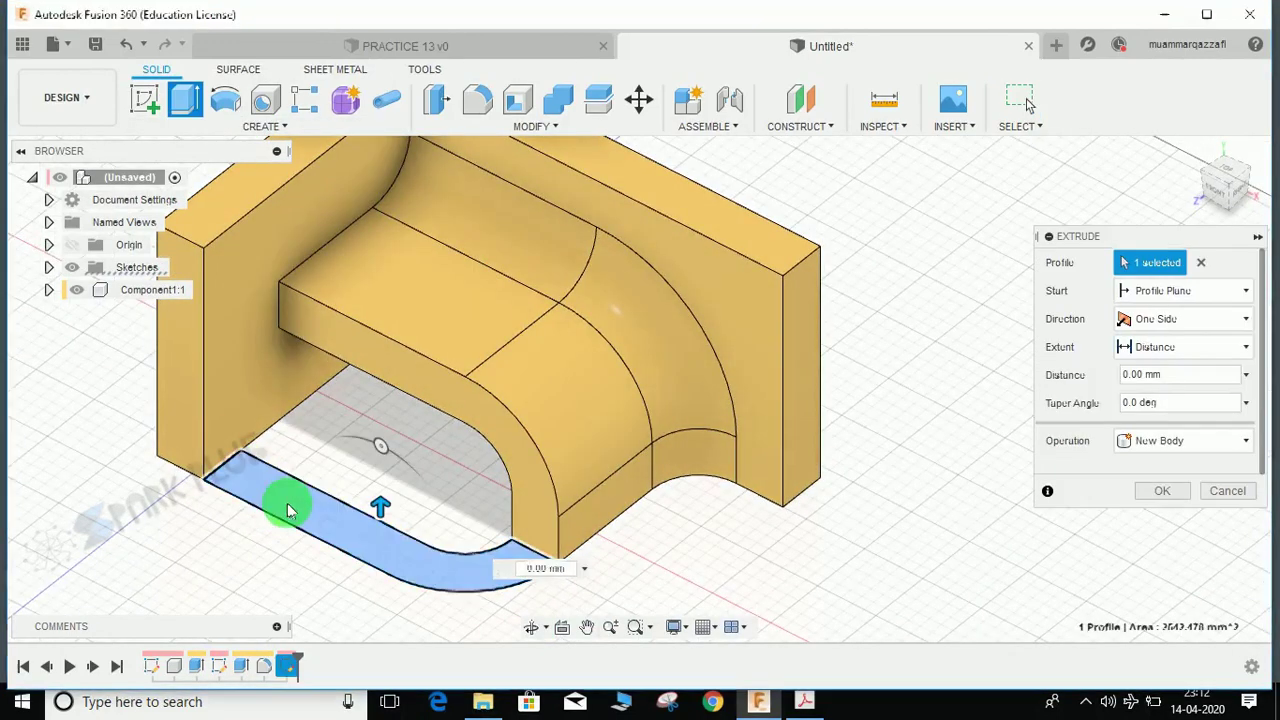
drag(371, 510, 386, 451)
click(1199, 482)
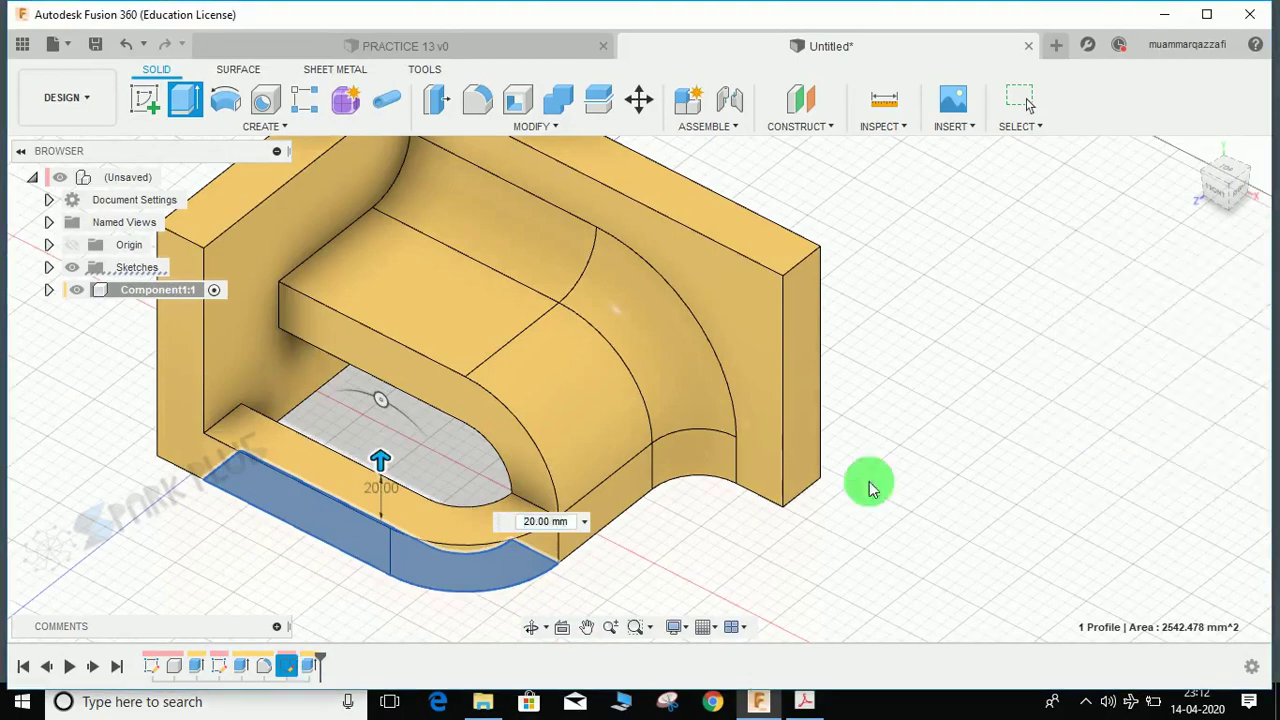
Compare the bracket model with the views in the PDF drawing, then return to Fusion 360.
scroll(672, 482, down, 2)
click(804, 701)
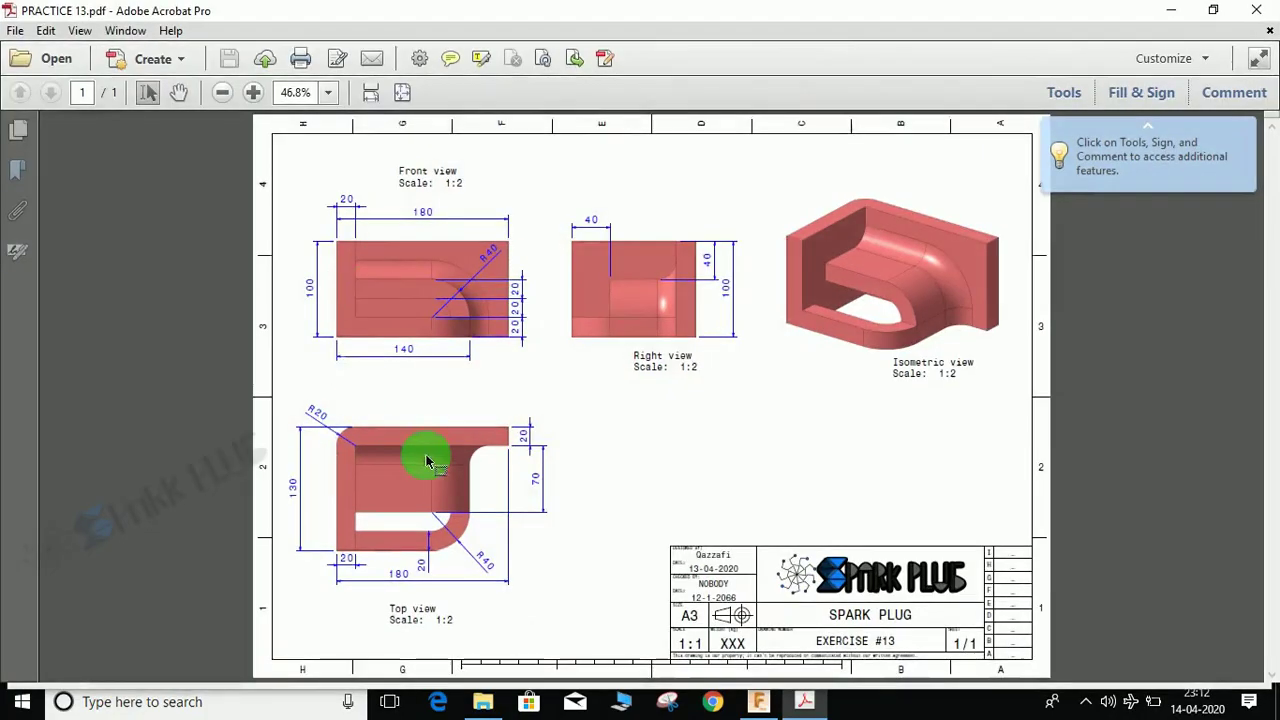
click(1176, 8)
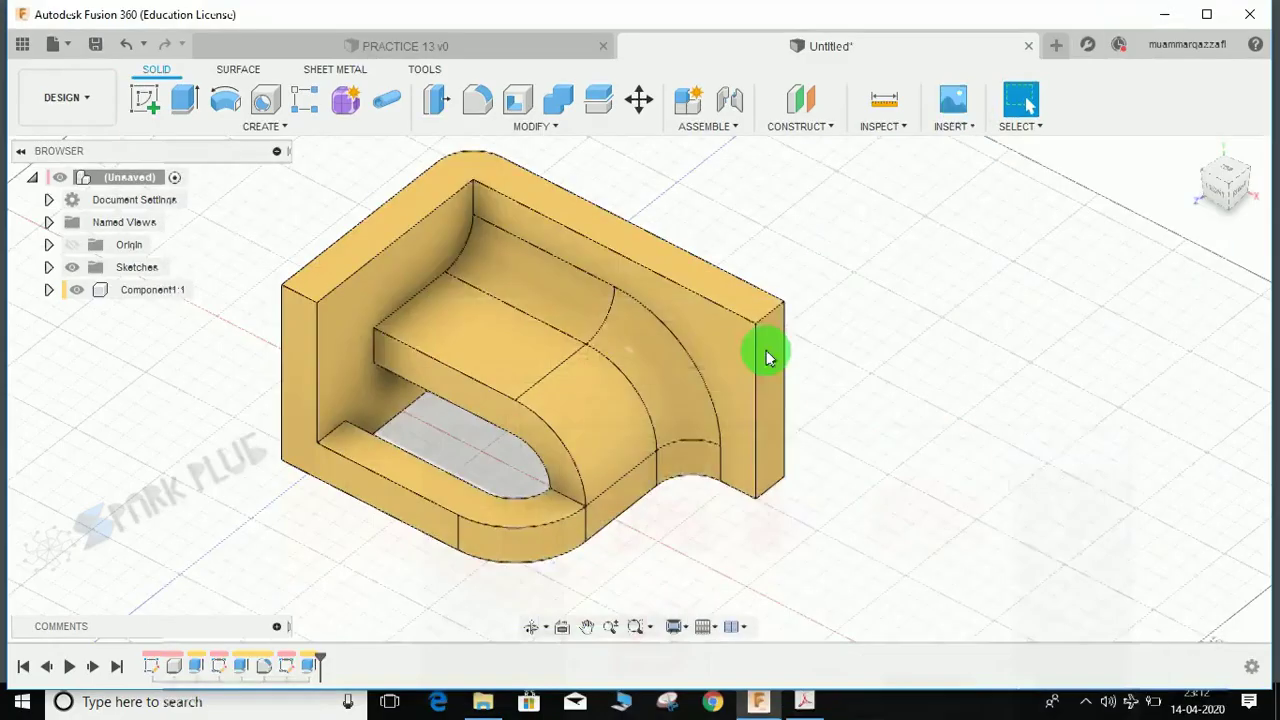
Fillet the whole bracket, with all its faces and edges selected at once, using a constant 2 mm radius.
middle_drag(681, 366, 737, 389)
middle_drag(612, 257, 690, 220)
click(465, 105)
scroll(537, 200, down, 5)
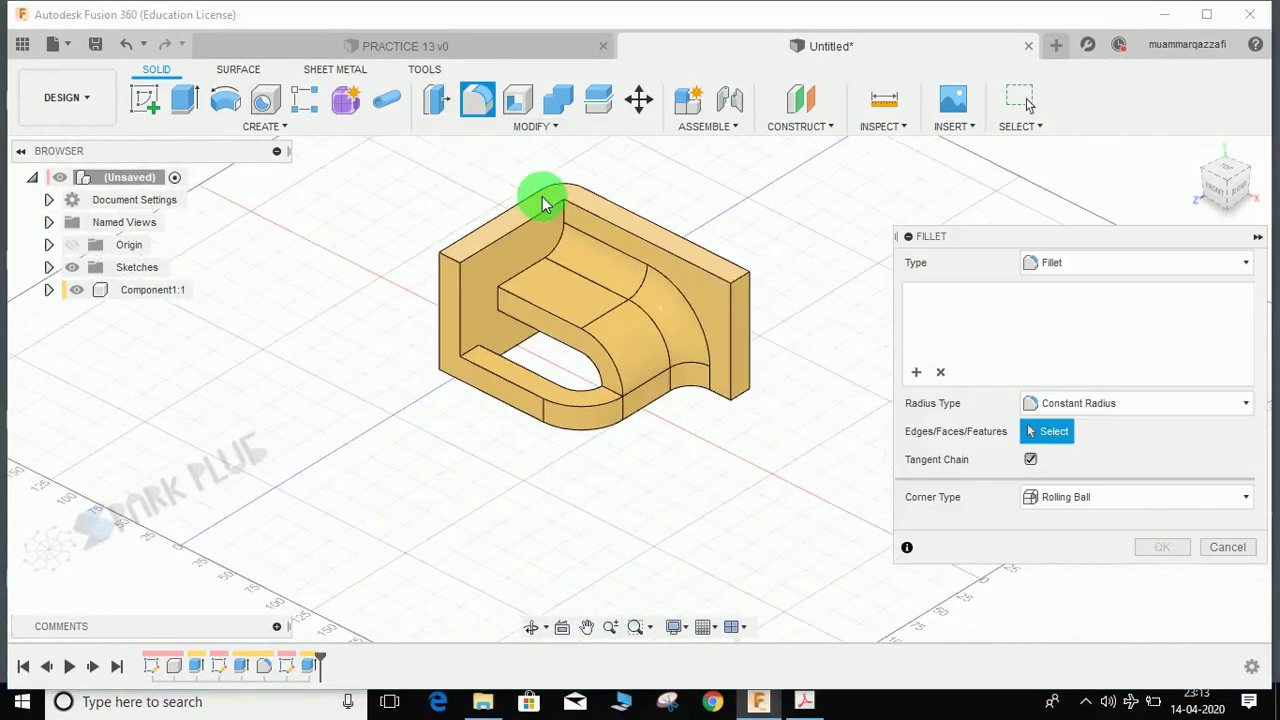
drag(323, 191, 720, 493)
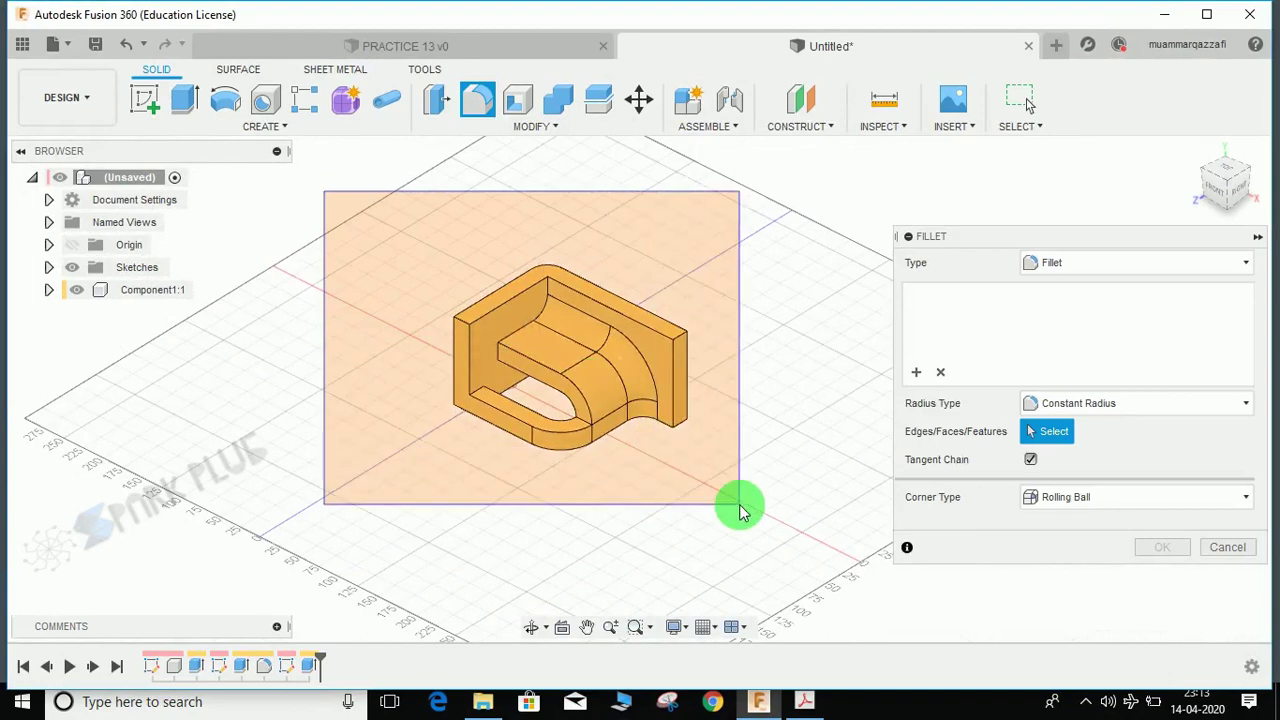
drag(740, 510, 740, 510)
text(2)
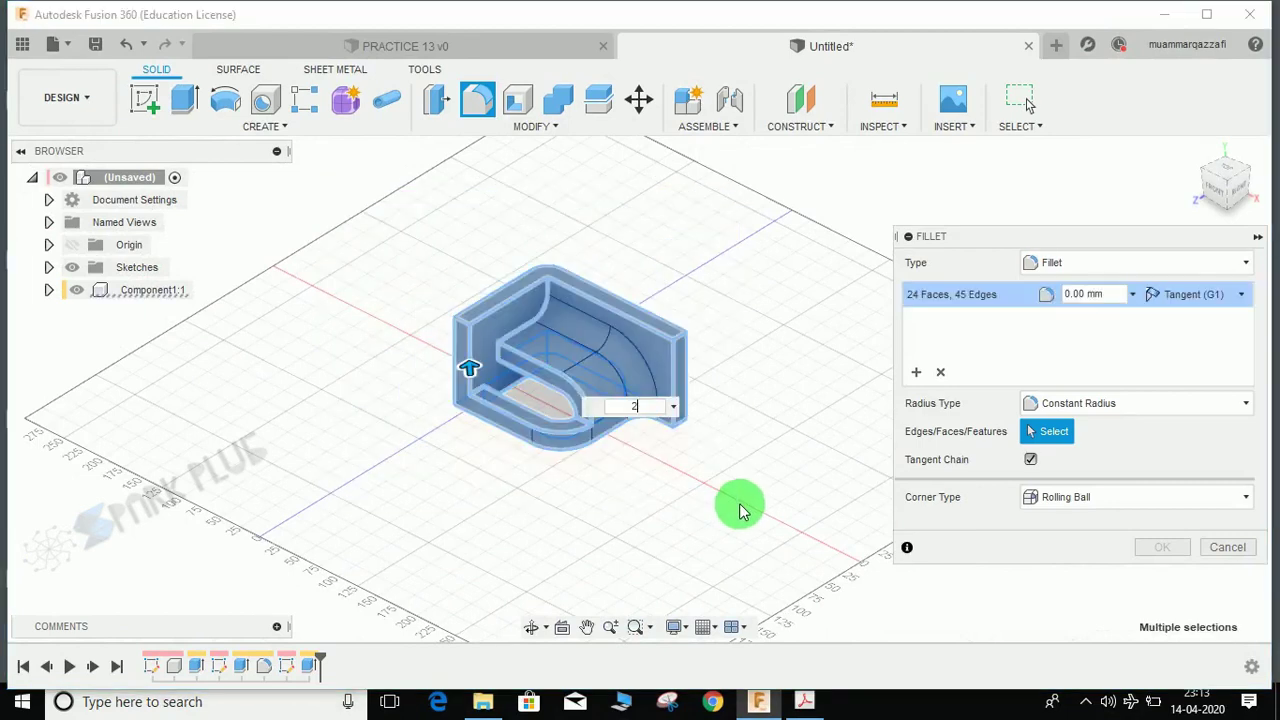
key(Return)
scroll(479, 306, up, 2)
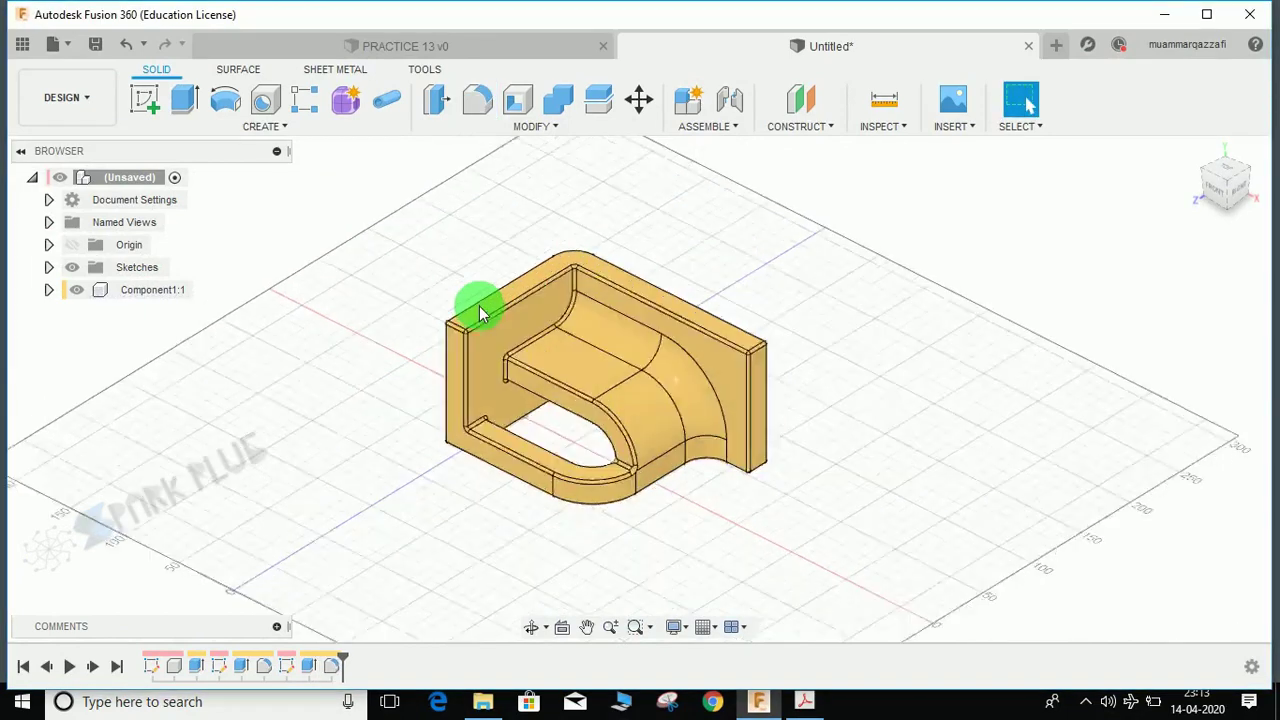
shift+middle_drag(479, 306, 735, 415)
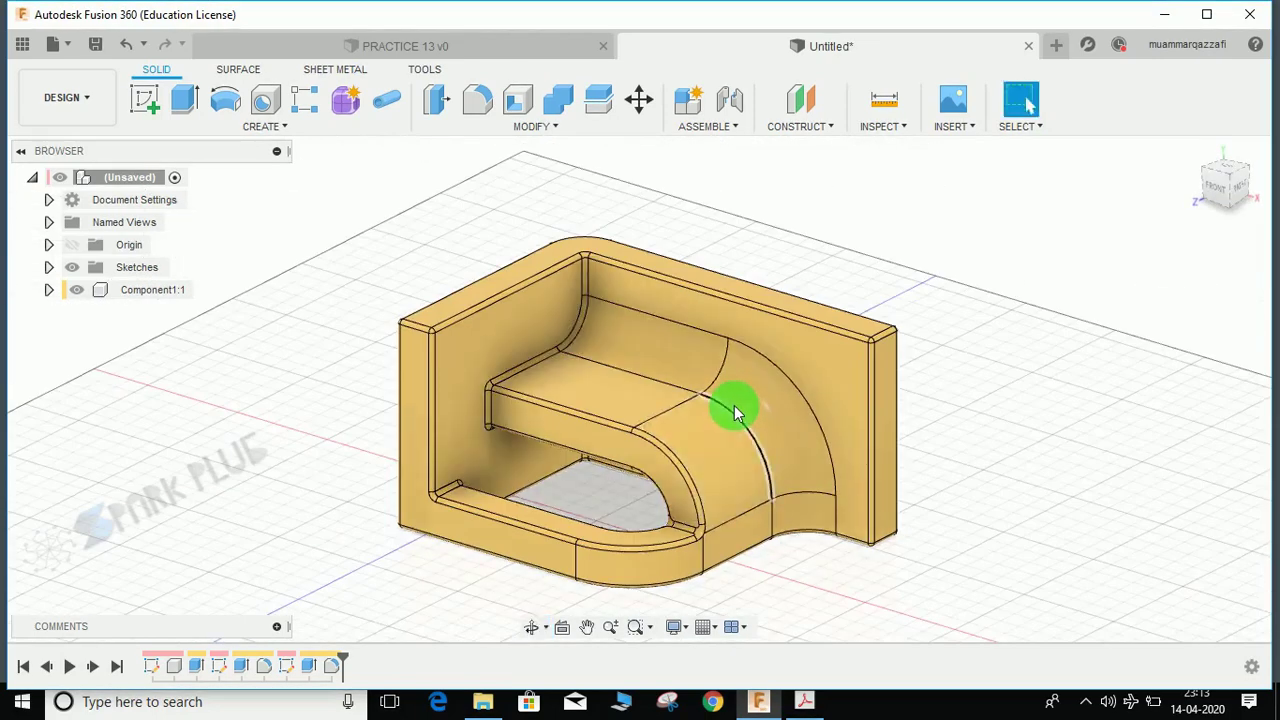
shift+middle_drag(709, 420, 765, 495)
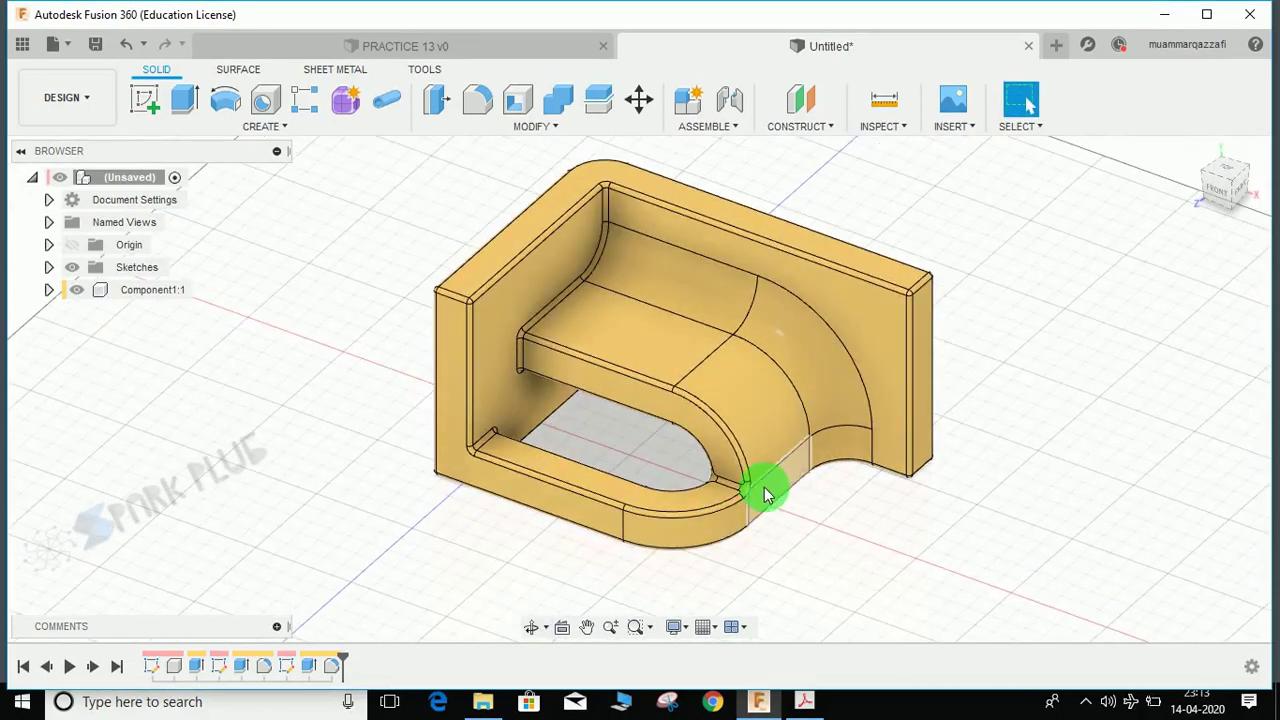